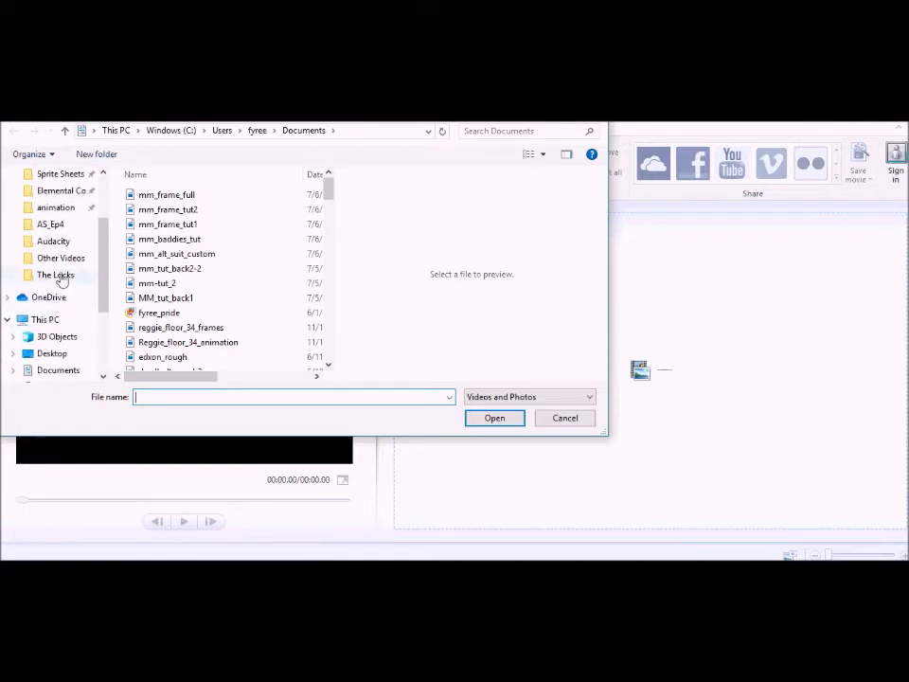
Step: Search the animation folder for "mm" and import the frames MM_tut1 through MM_tut64 into the project
click(81, 211)
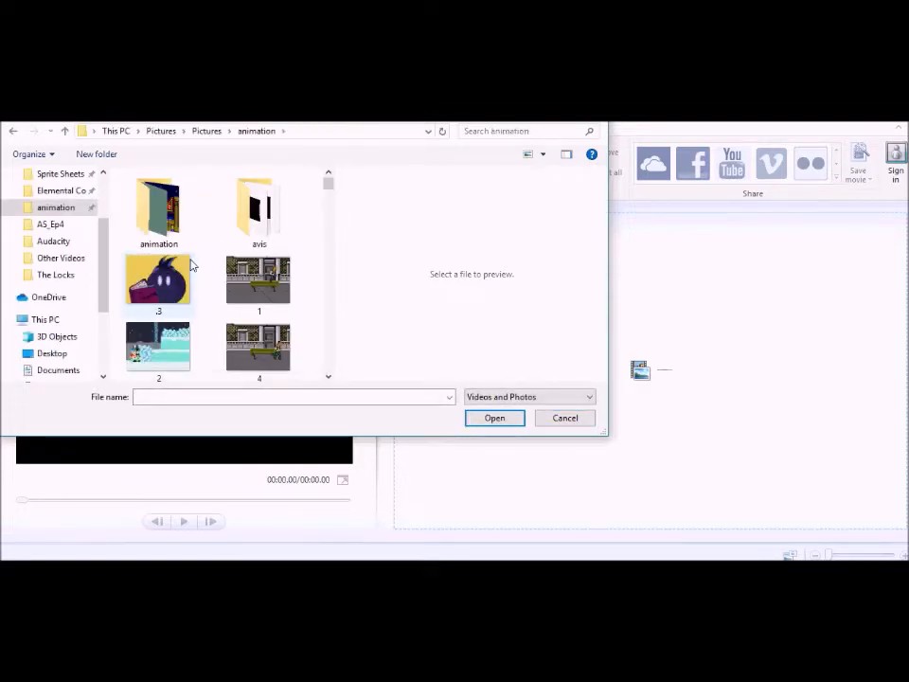
click(491, 131)
text(mm)
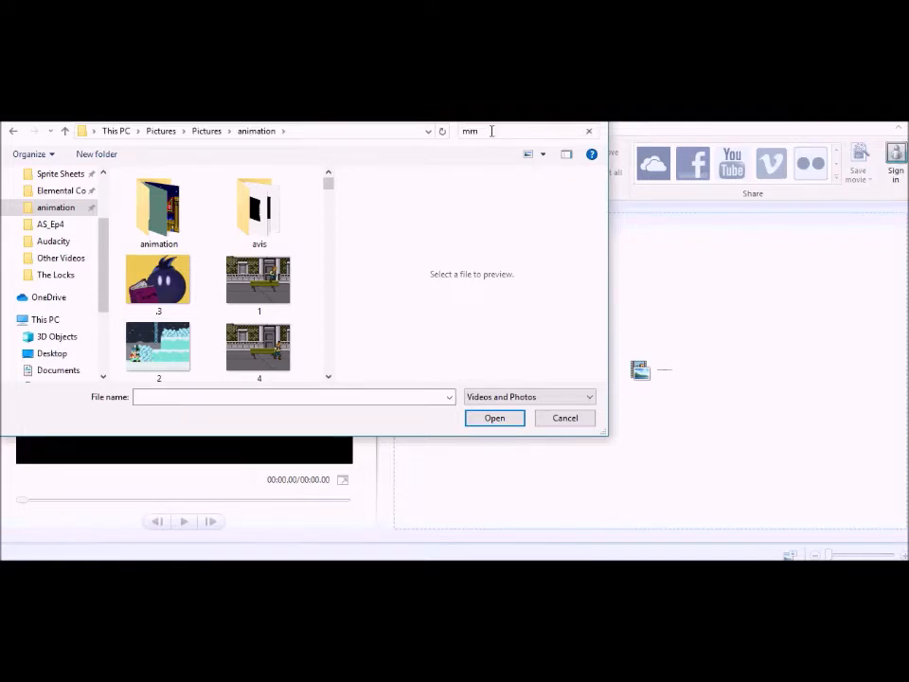
key(Return)
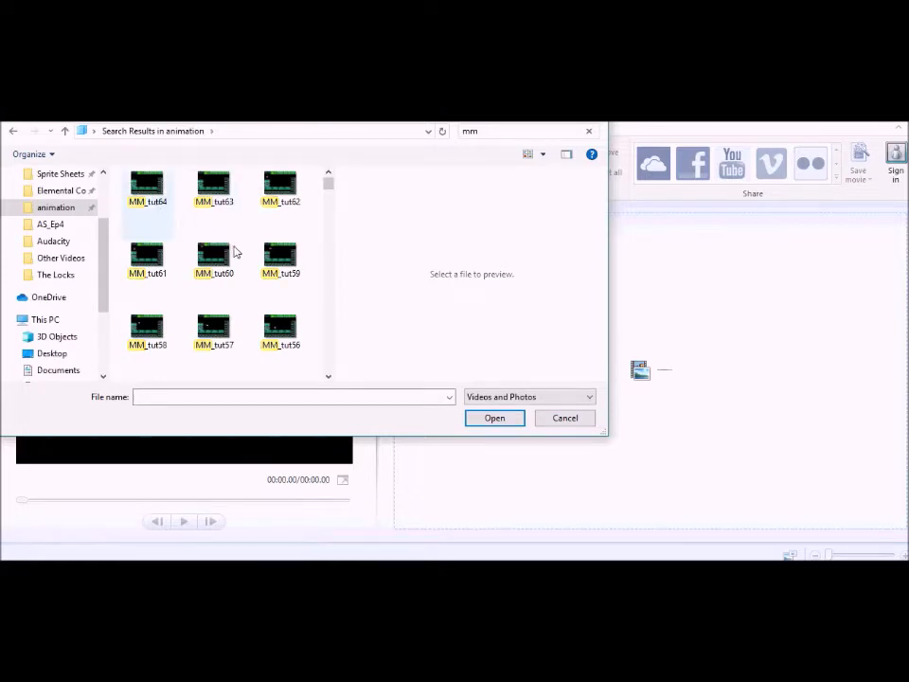
click(147, 190)
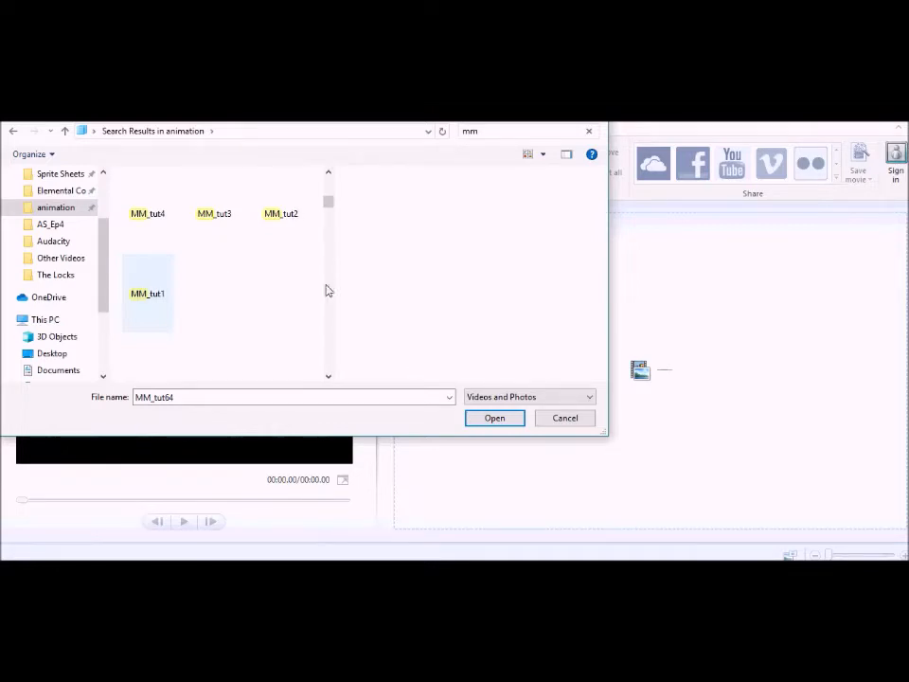
click(485, 424)
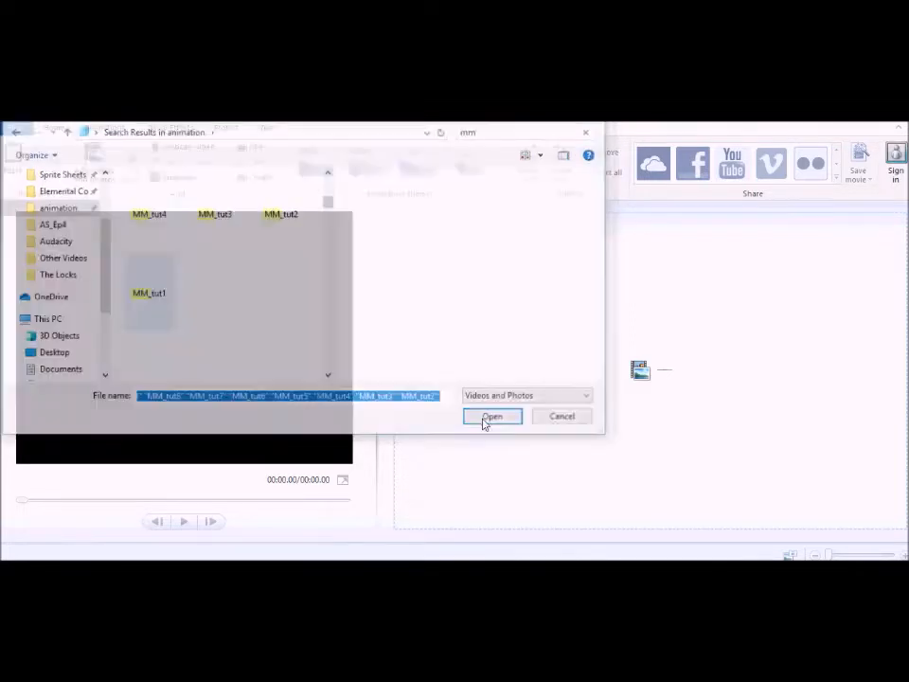
click(489, 417)
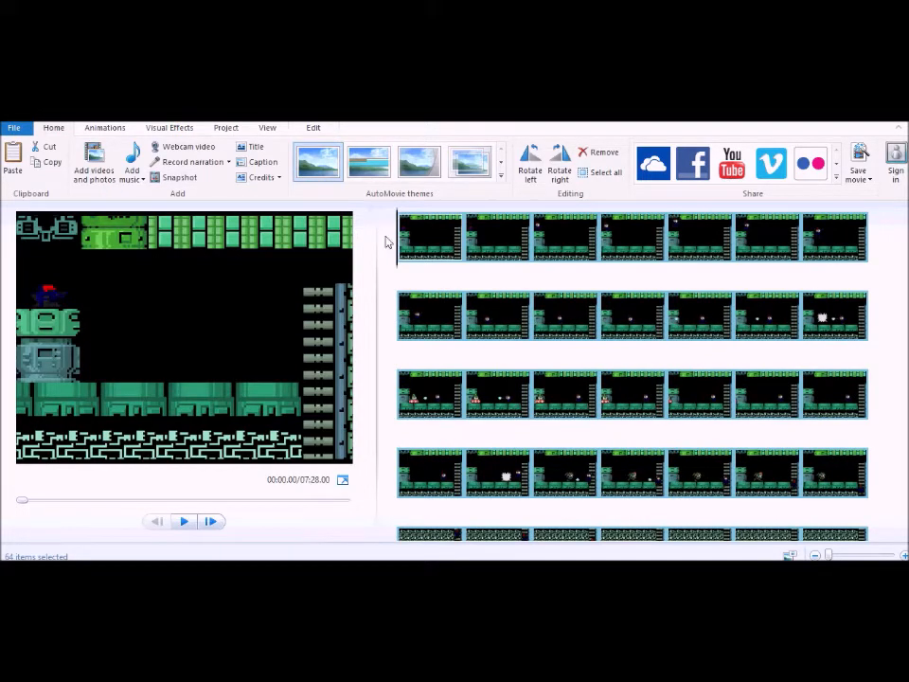
Step: Search the Sprite Sheets folder for "mm" and add MM_tutorial_back2 and MM_tutorial_back1 to the project
click(89, 155)
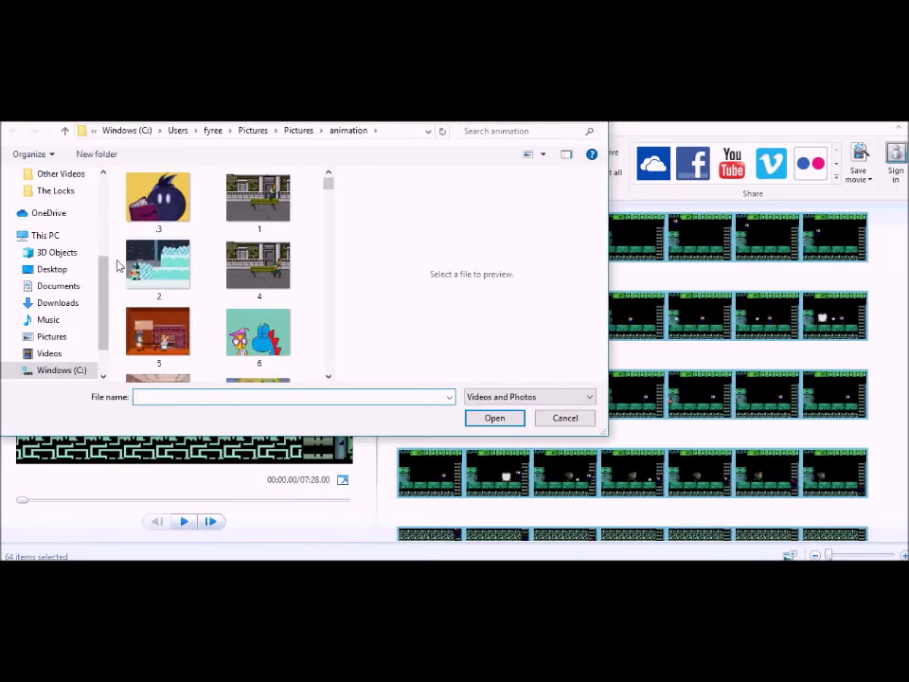
scroll(58, 244, up, 3)
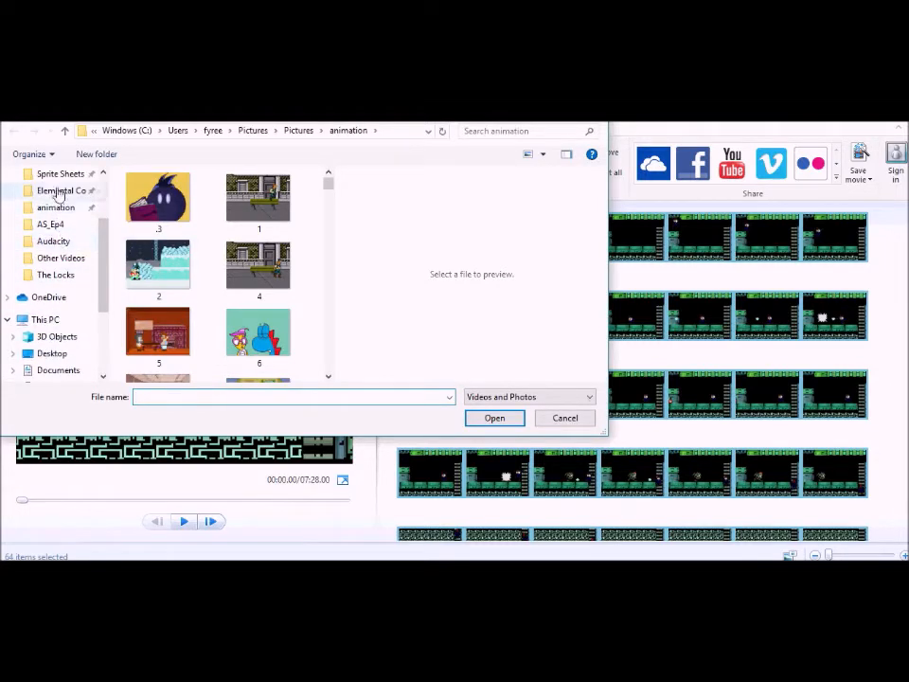
click(61, 177)
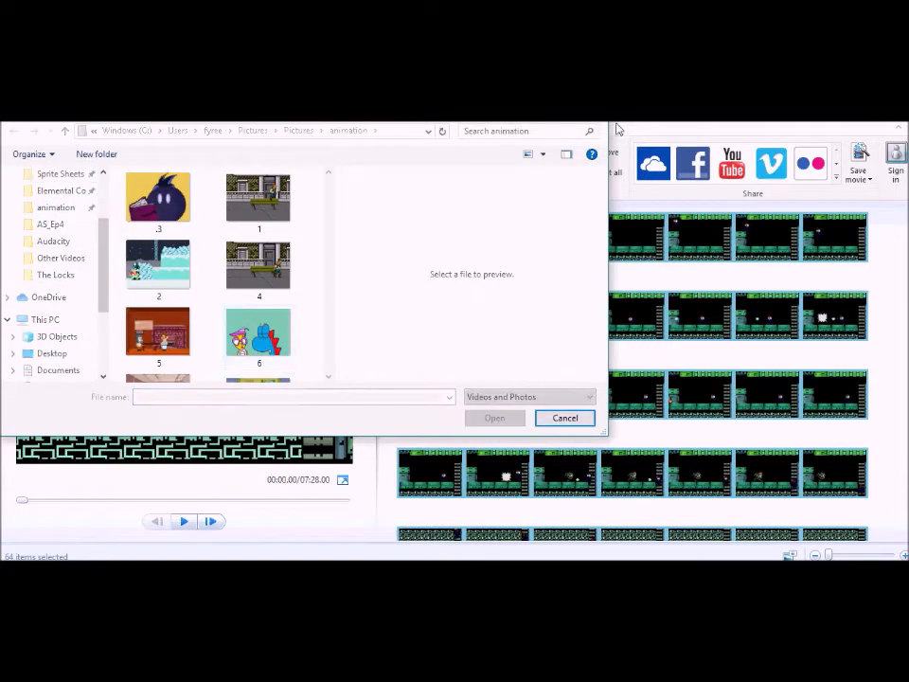
click(507, 132)
text(mm)
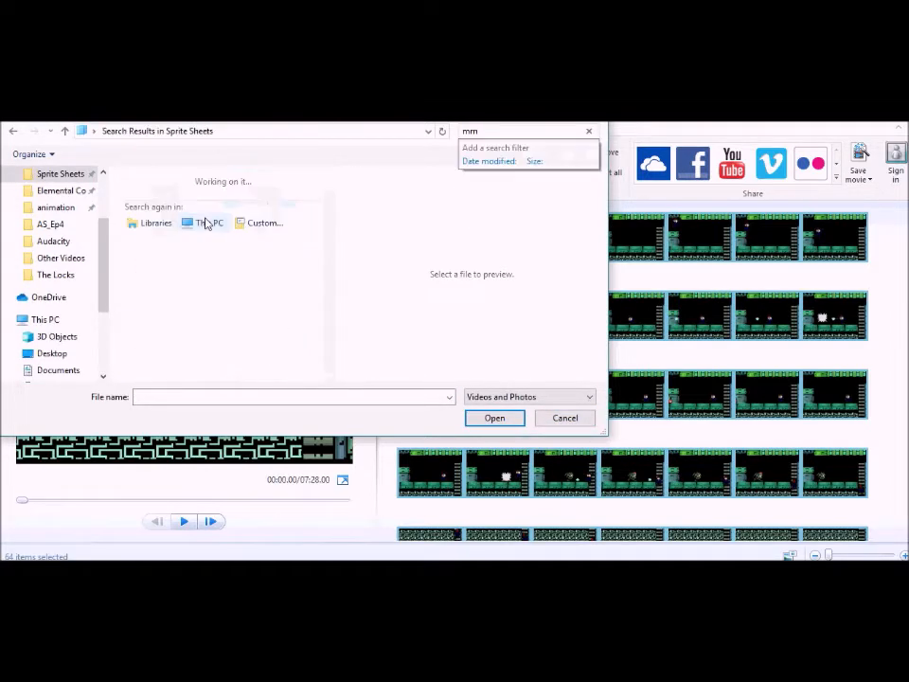
click(175, 289)
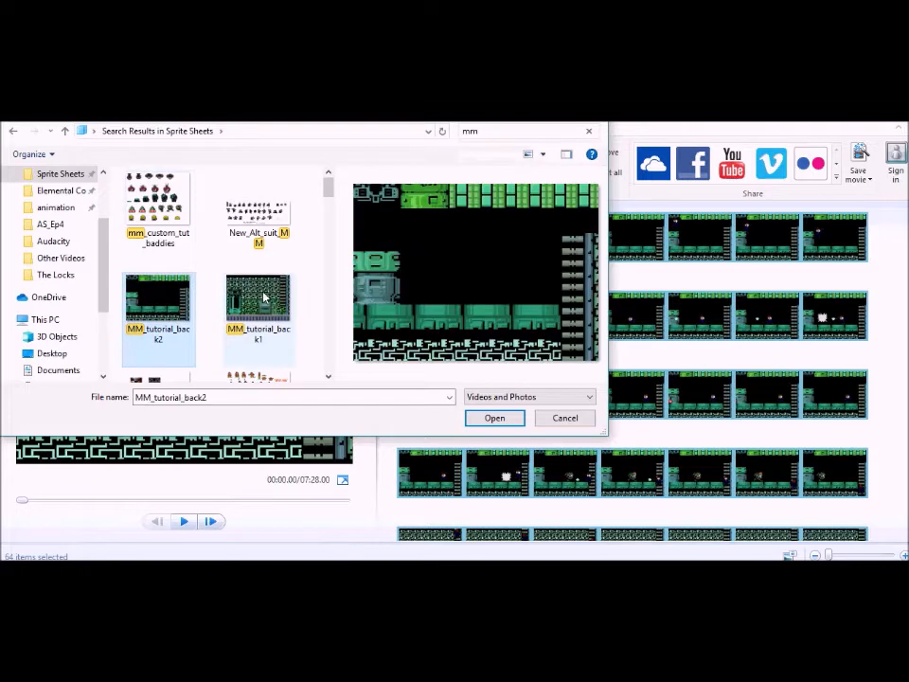
ctrl+click(258, 301)
click(495, 417)
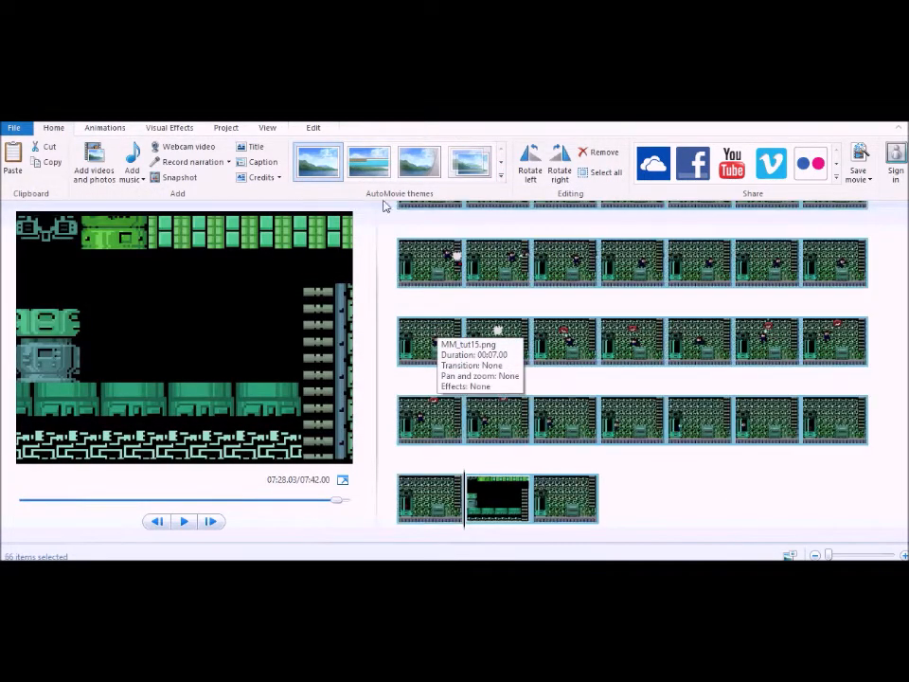
Step: Set the duration of all imported frames to 0.20 seconds
click(314, 128)
click(270, 175)
text(0.2)
key(Return)
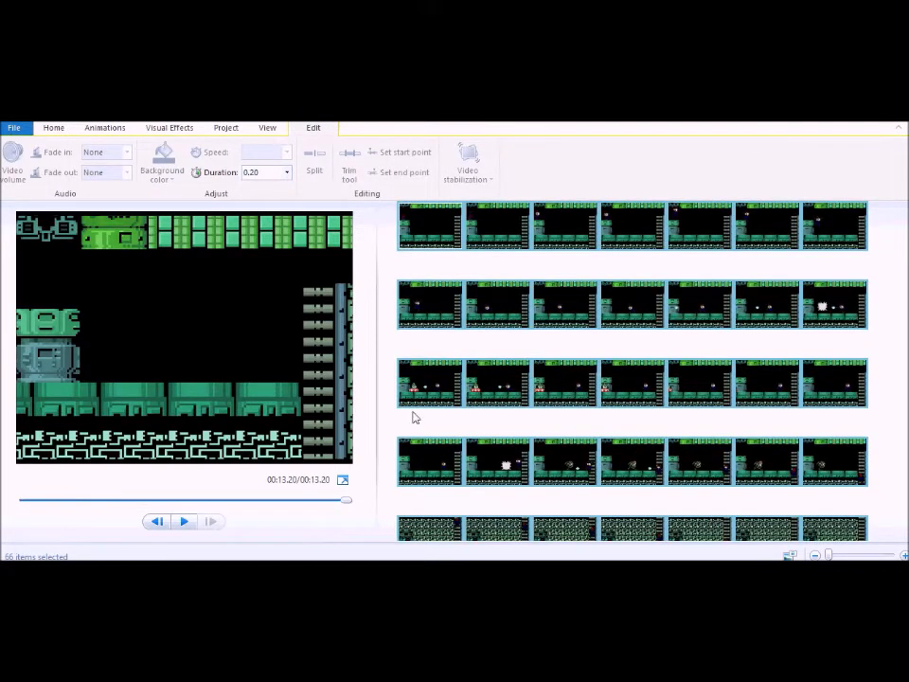
Step: Move the pod-room frames one by one behind the empty pod-room background in reverse order, up to the first red ceiling enemy frames
scroll(417, 422, down, 5)
click(550, 503)
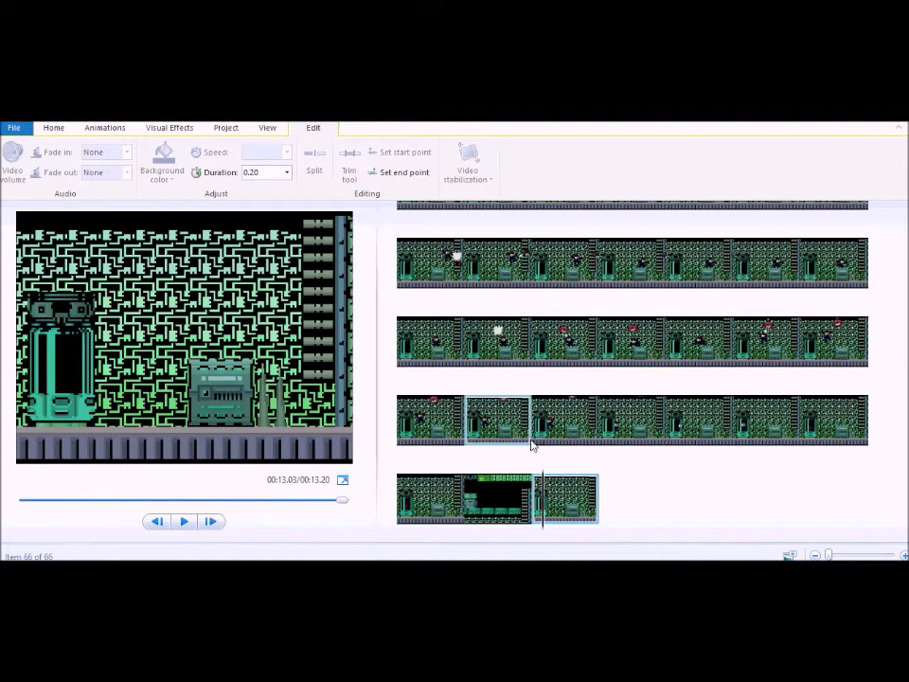
scroll(537, 461, up, 2)
scroll(530, 445, down, 2)
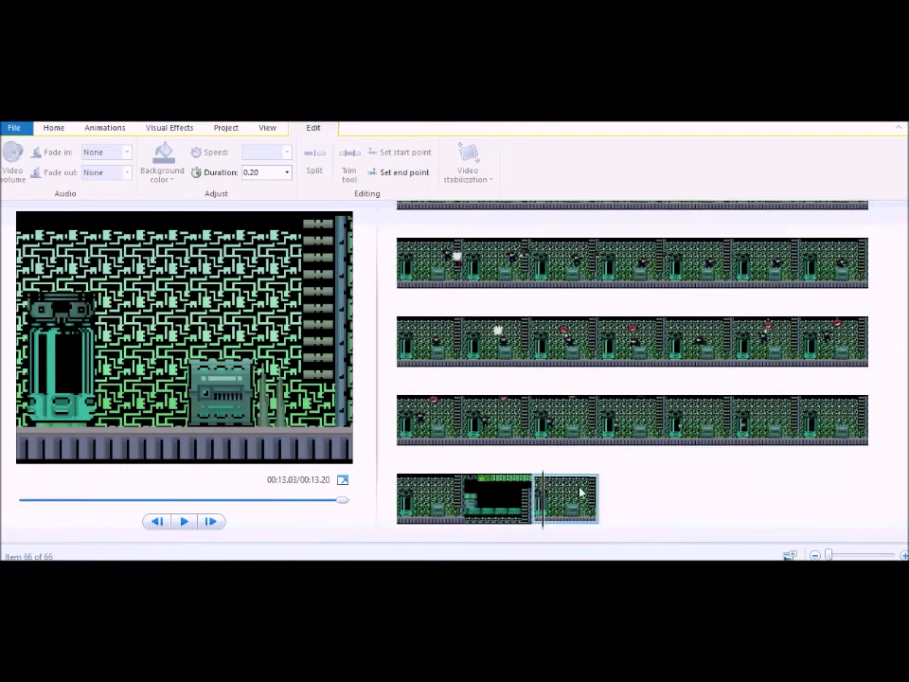
mouse_move(479, 505)
mouse_down()
mouse_move(767, 479)
mouse_move(811, 437)
mouse_move(650, 511)
mouse_up()
drag(779, 434, 632, 515)
drag(727, 442, 613, 507)
drag(508, 430, 609, 506)
drag(417, 419, 625, 500)
drag(808, 364, 631, 489)
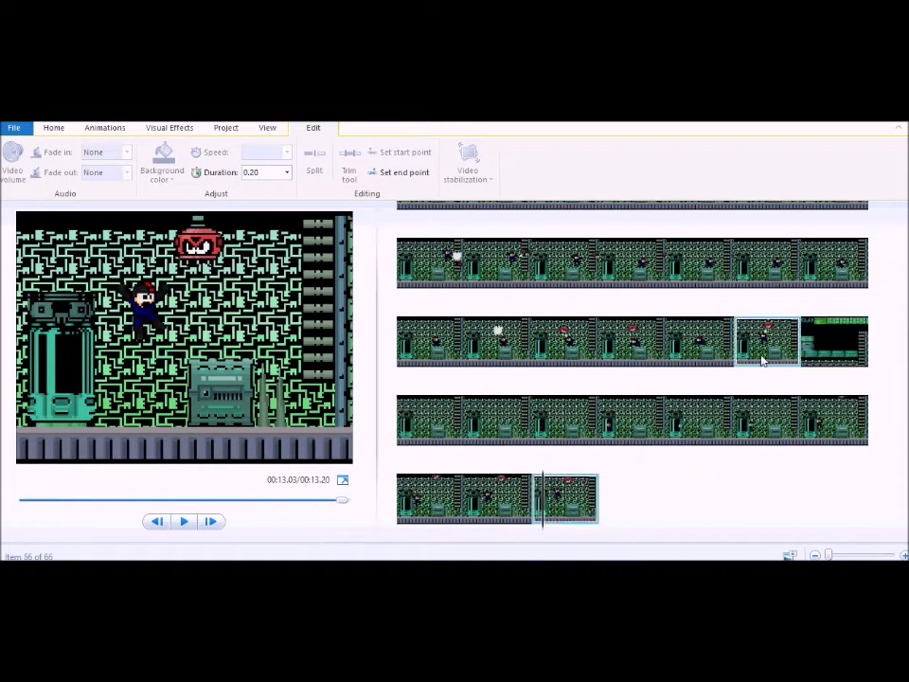
Step: Move the red ceiling enemy frames, through the white explosion frame, one by one to the end of the storyboard in reverse order
drag(764, 360, 654, 469)
drag(702, 347, 626, 492)
drag(621, 358, 612, 489)
drag(563, 352, 608, 485)
click(508, 353)
drag(509, 352, 615, 489)
Step: Move the frames of the character running toward the ladder, through the second explosion frame, one by one to the end in reverse order
drag(769, 326, 634, 480)
drag(755, 270, 613, 521)
drag(699, 270, 629, 497)
drag(633, 270, 627, 499)
drag(573, 270, 621, 489)
drag(517, 269, 608, 464)
drag(445, 270, 615, 473)
Step: Select the reordered pod-room frames, from the empty background through the last explosion frame, and move them to the start of the storyboard
scroll(531, 336, up, 1)
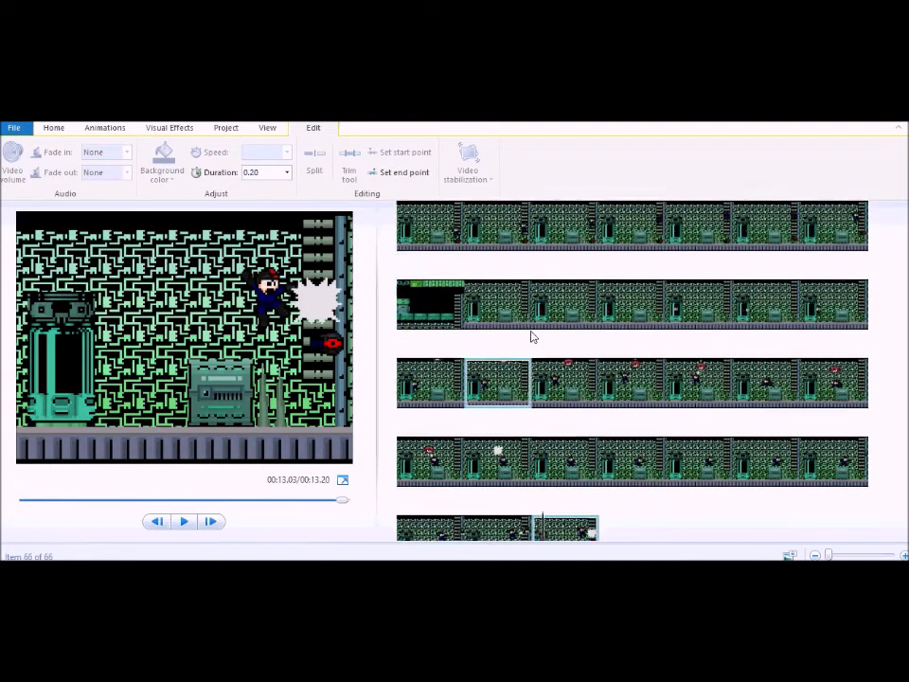
click(494, 315)
scroll(531, 379, down, 1)
shift+click(564, 492)
drag(564, 492, 412, 251)
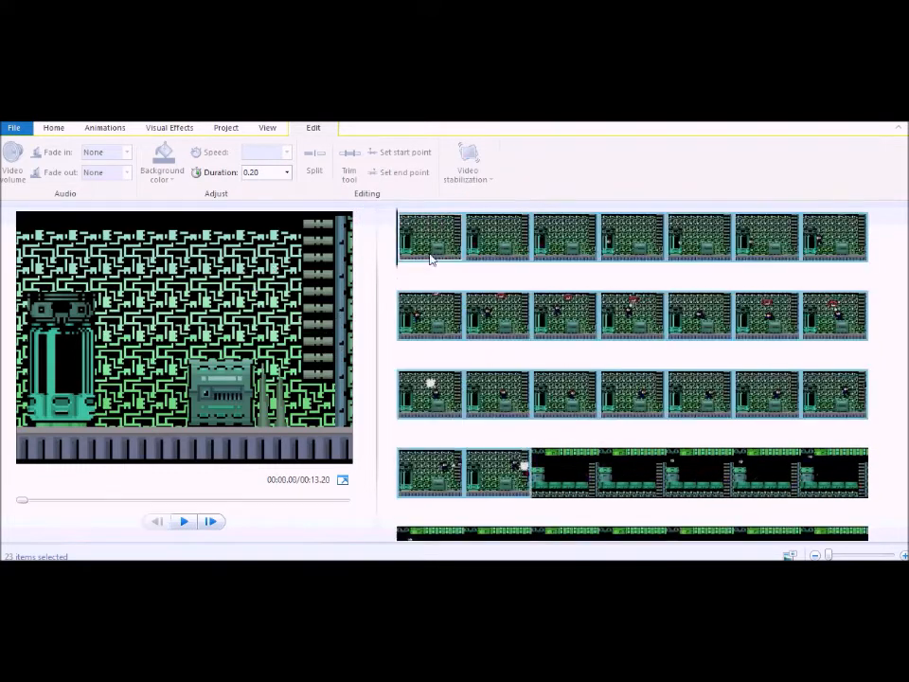
Step: Move the ladder-climbing pod-room frames forward from the end of the storyboard so that group runs in reverse order
scroll(483, 308, down, 10)
drag(507, 510, 600, 364)
drag(532, 483, 810, 367)
drag(508, 493, 535, 431)
drag(508, 485, 428, 500)
Step: Select the 14 ladder-climbing frames and move them directly behind the pod-room sequence at the start
click(552, 349)
shift+click(493, 496)
scroll(524, 443, up, 2)
drag(526, 444, 548, 288)
Step: Move dark-room frames forward from the end of the storyboard in reverse order, starting directly behind the ladder-climbing frames
scroll(568, 379, down, 3)
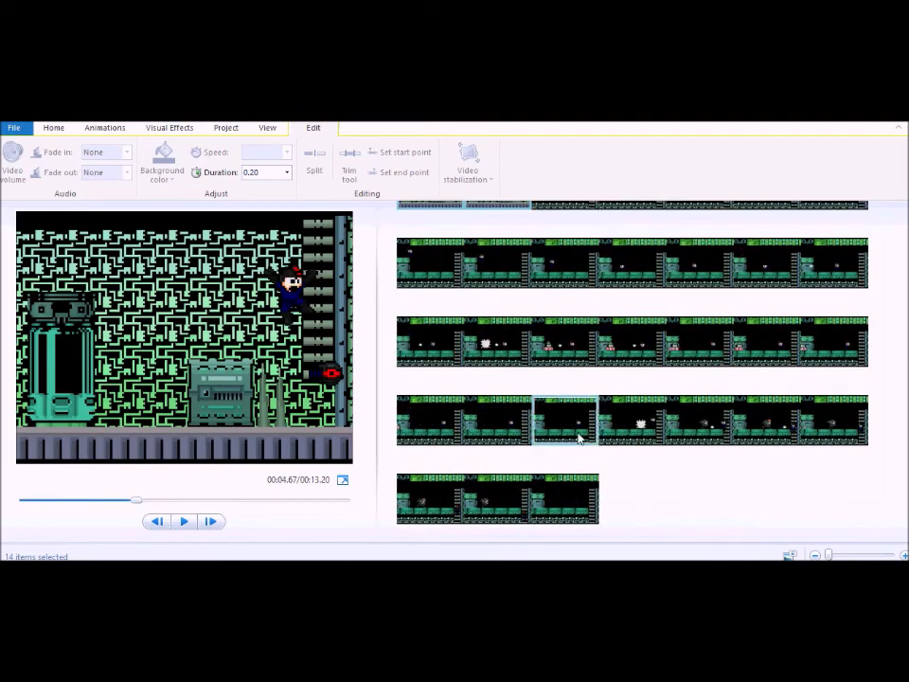
click(563, 510)
scroll(556, 492, up, 1)
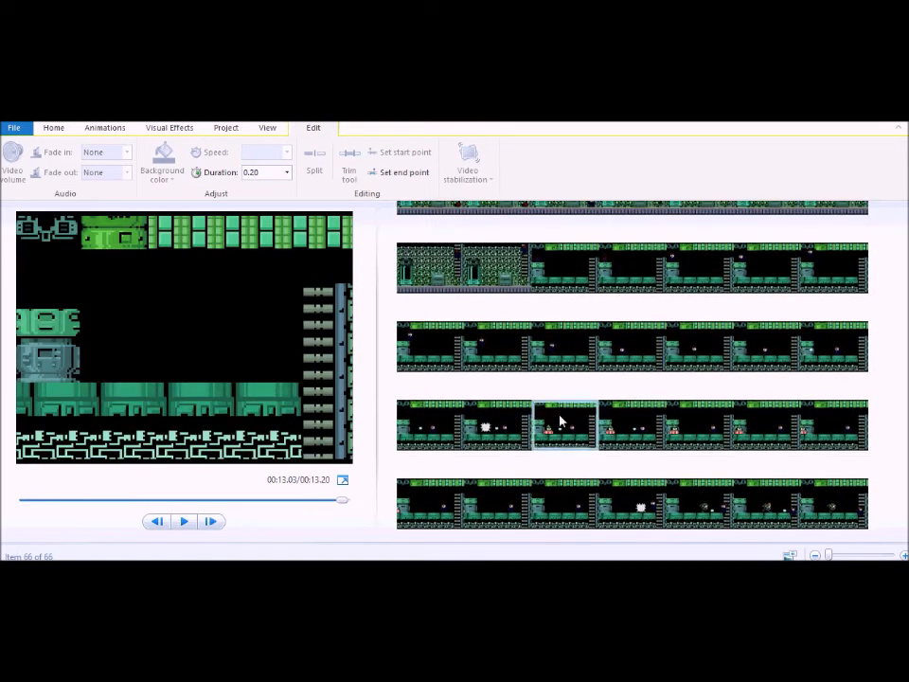
scroll(524, 492, down, 1)
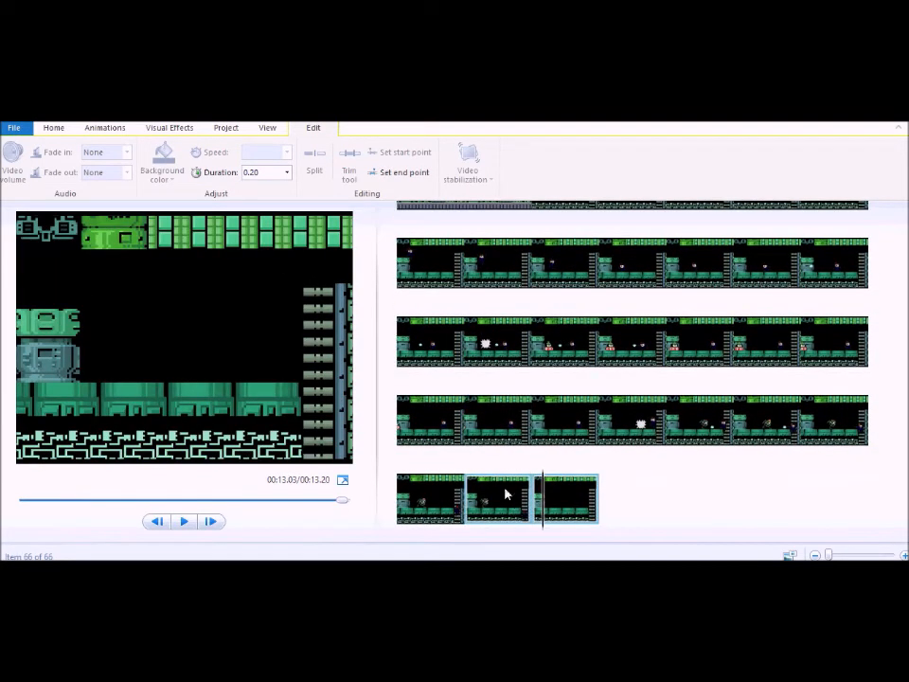
scroll(506, 496, up, 1)
drag(502, 520, 512, 277)
click(513, 277)
click(568, 272)
click(512, 273)
drag(500, 497, 816, 272)
drag(531, 479, 540, 341)
drag(502, 498, 603, 409)
drag(632, 434, 637, 356)
Step: Continue ordering the dark-room frames in reverse through the second explosion and the character's run toward the ledge
click(513, 355)
click(540, 352)
click(608, 352)
click(570, 354)
click(608, 355)
click(516, 356)
click(758, 358)
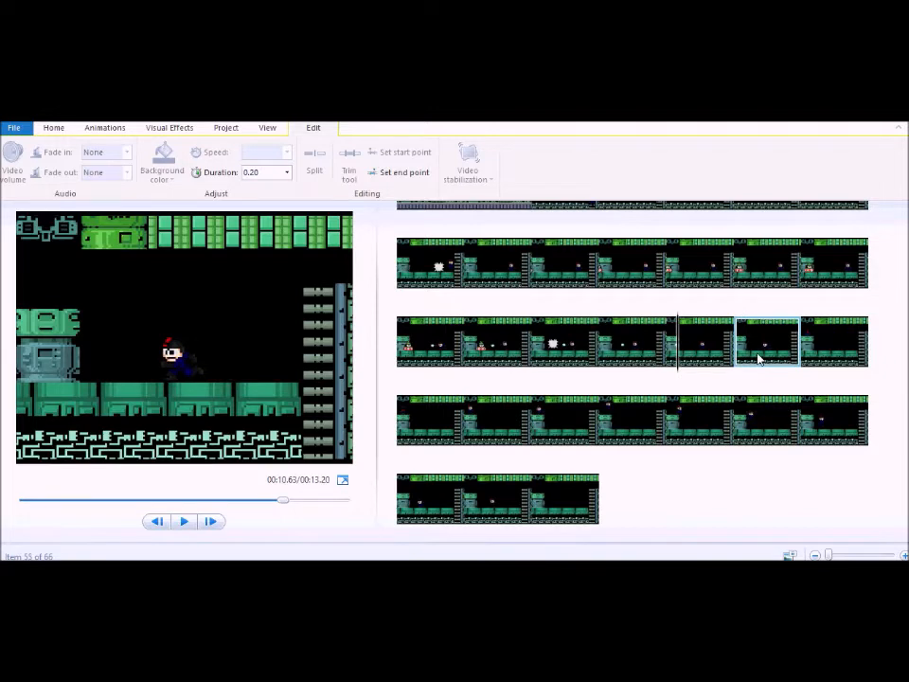
Step: Rearrange the remaining dark-room jump and teleport frames so the character lands on the ledge, teleports out, and the empty background comes last
mouse_move(759, 358)
mouse_down()
mouse_move(513, 465)
mouse_move(700, 386)
mouse_move(547, 466)
mouse_move(405, 426)
mouse_up()
drag(496, 508, 477, 429)
drag(502, 506, 532, 429)
drag(521, 484, 635, 481)
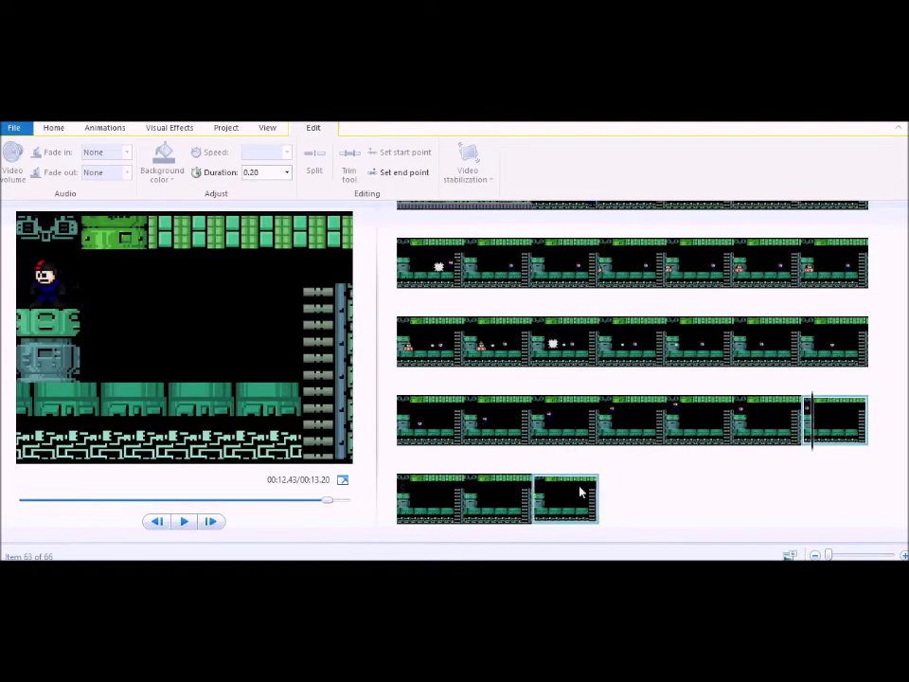
drag(492, 502, 411, 501)
Step: Set the duration of the first frame, the empty pod room, to 1.50 seconds
scroll(482, 501, up, 9)
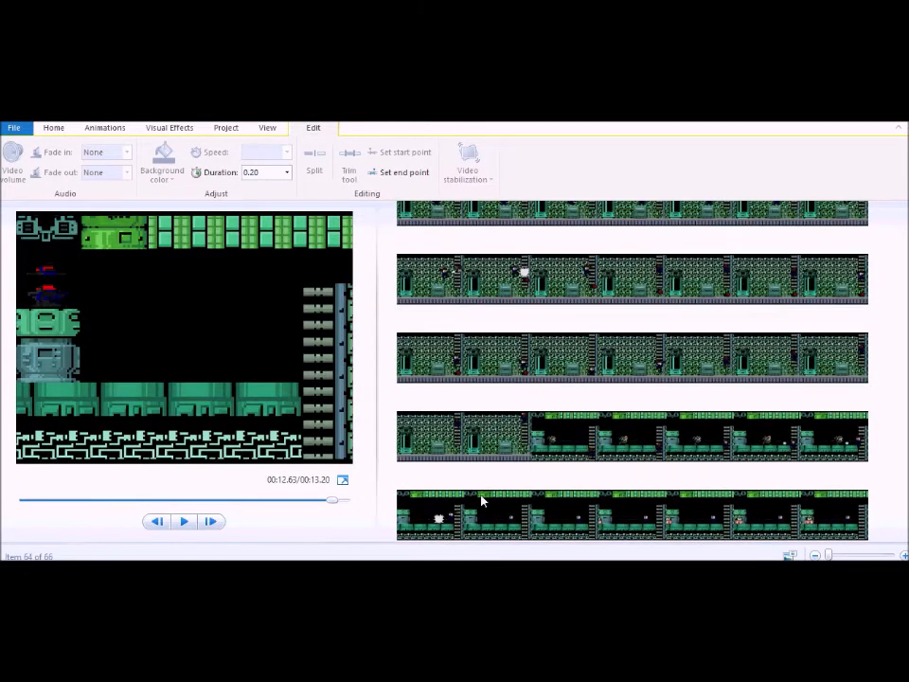
click(423, 242)
click(267, 173)
text(1.5)
key(Return)
Step: Set the second and third frames' duration to 0.07 seconds and paste three more copies of the pair after them
click(503, 252)
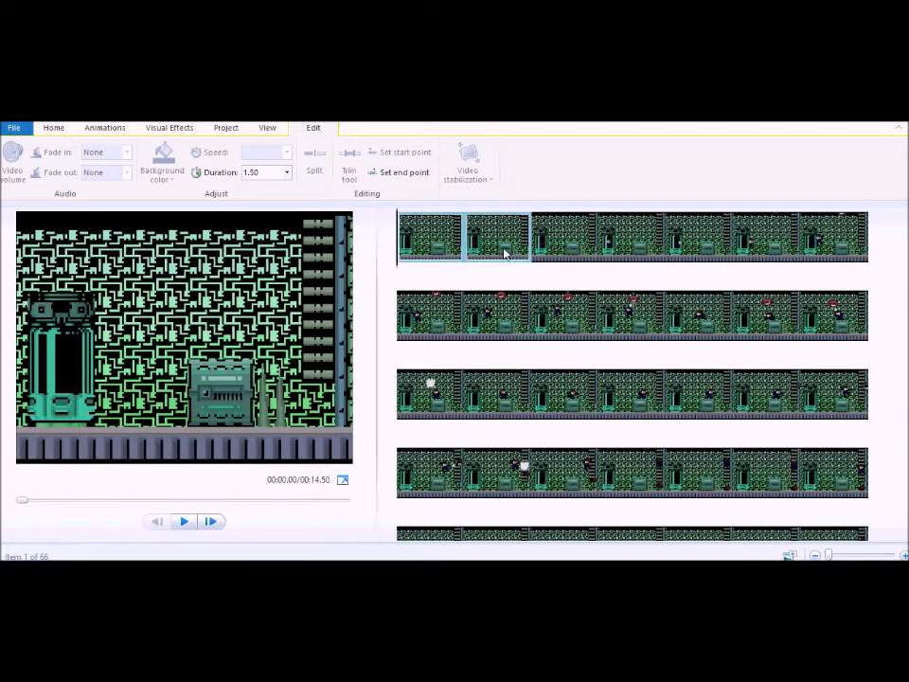
shift+click(574, 247)
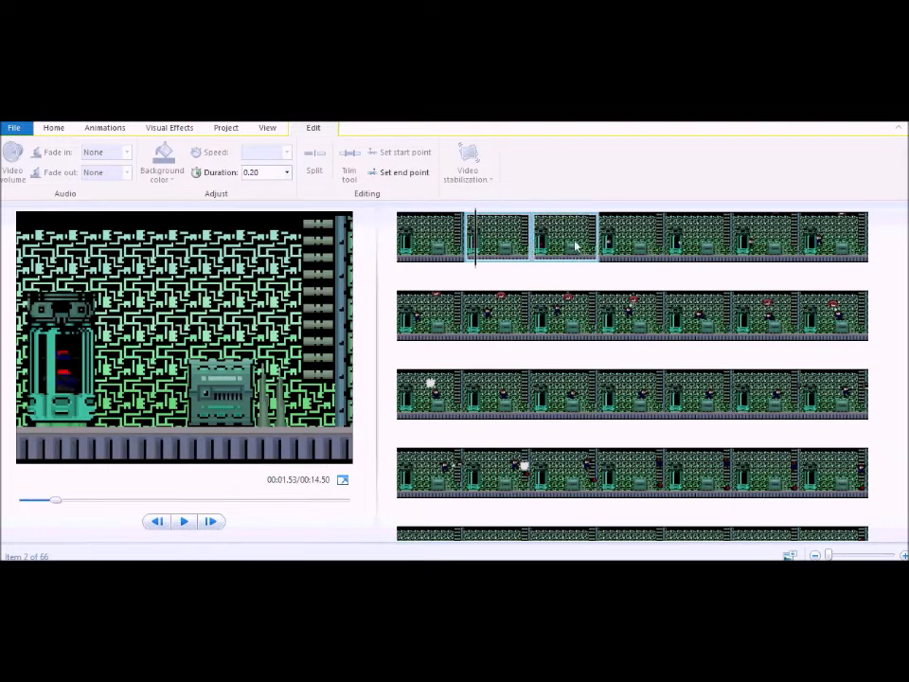
click(272, 172)
text(0.07)
key(Return)
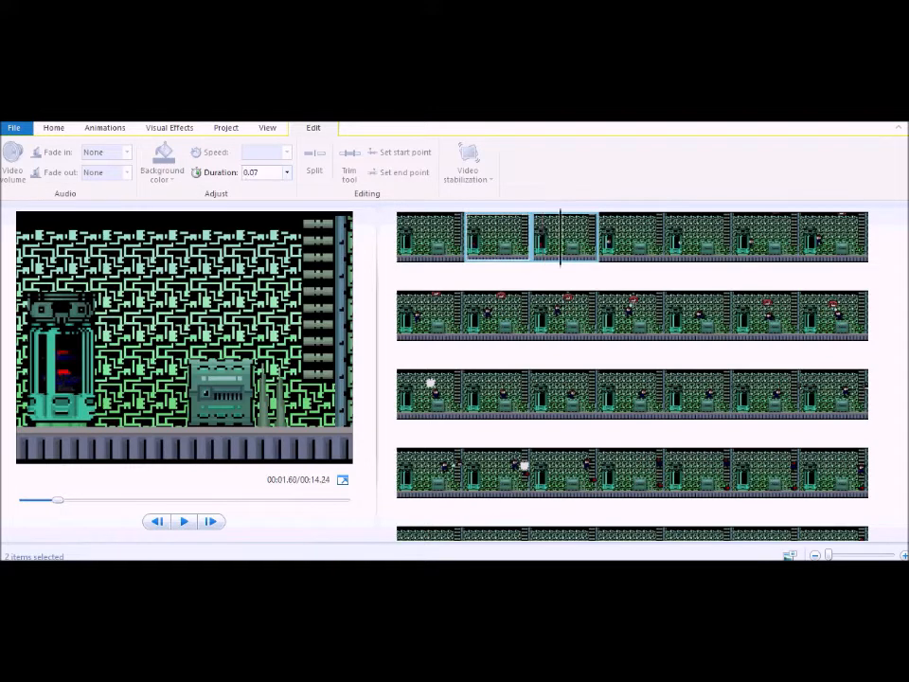
key(ctrl+v)
key(ctrl+v)
key(ctrl+v)
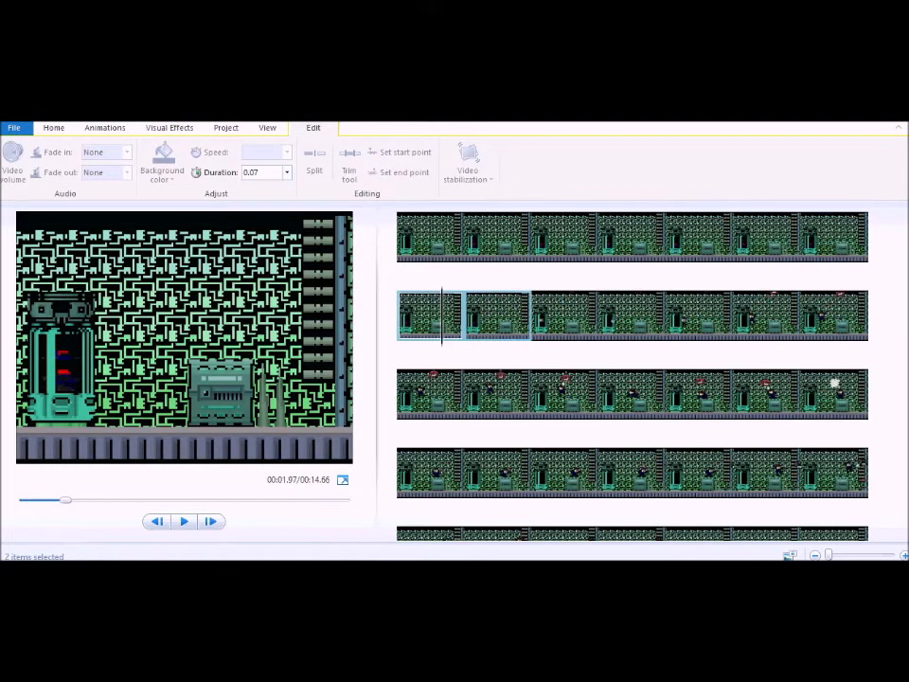
Step: Lengthen the tenth frame, where the character stands in the pod, and set the following two frames to 0.11 seconds each
click(580, 331)
click(264, 172)
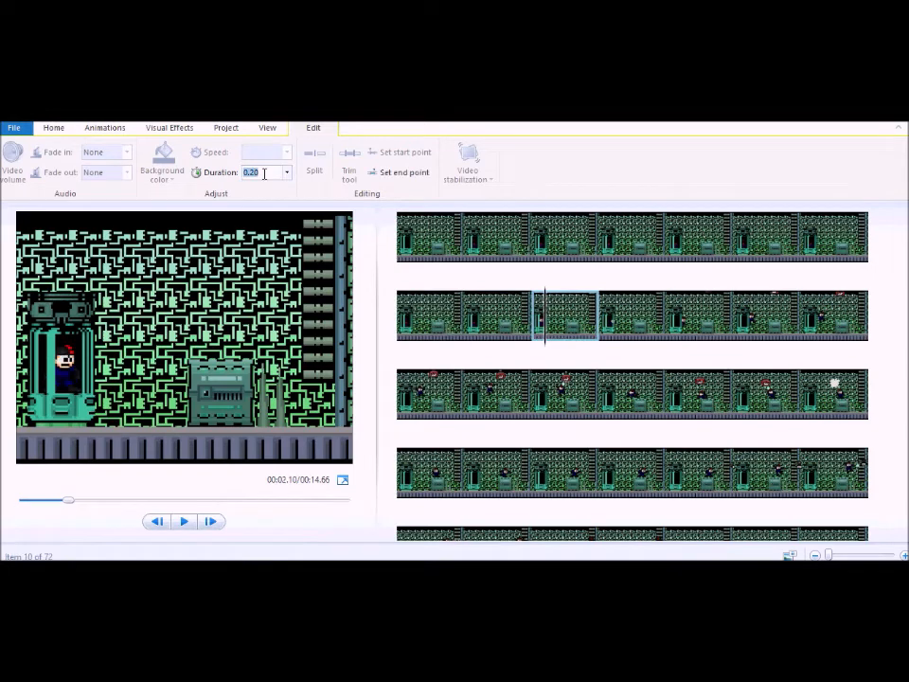
click(609, 322)
shift+click(747, 320)
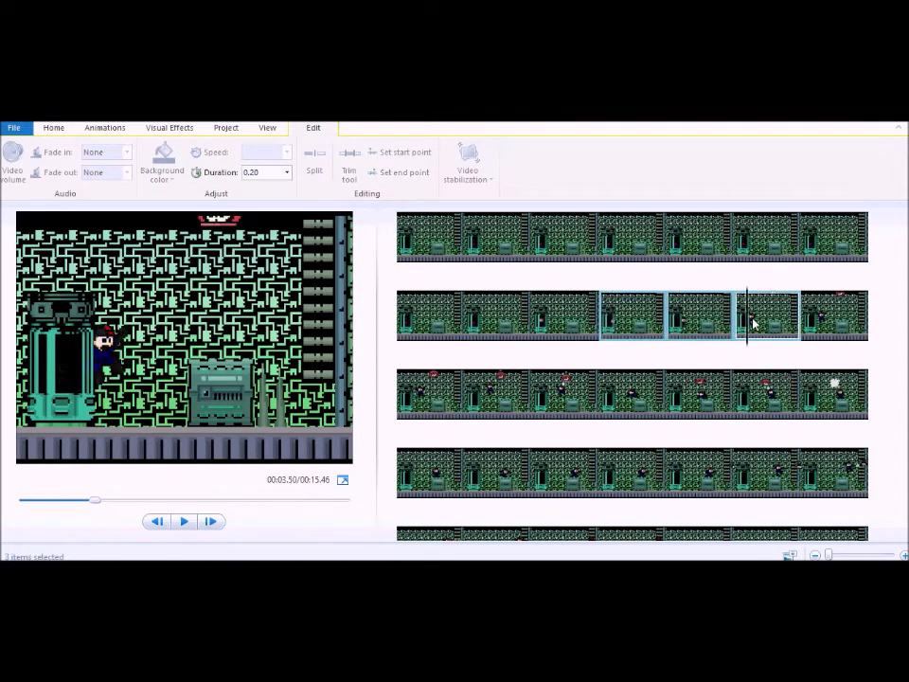
key(shift+Left)
click(266, 173)
text(.11)
key(Return)
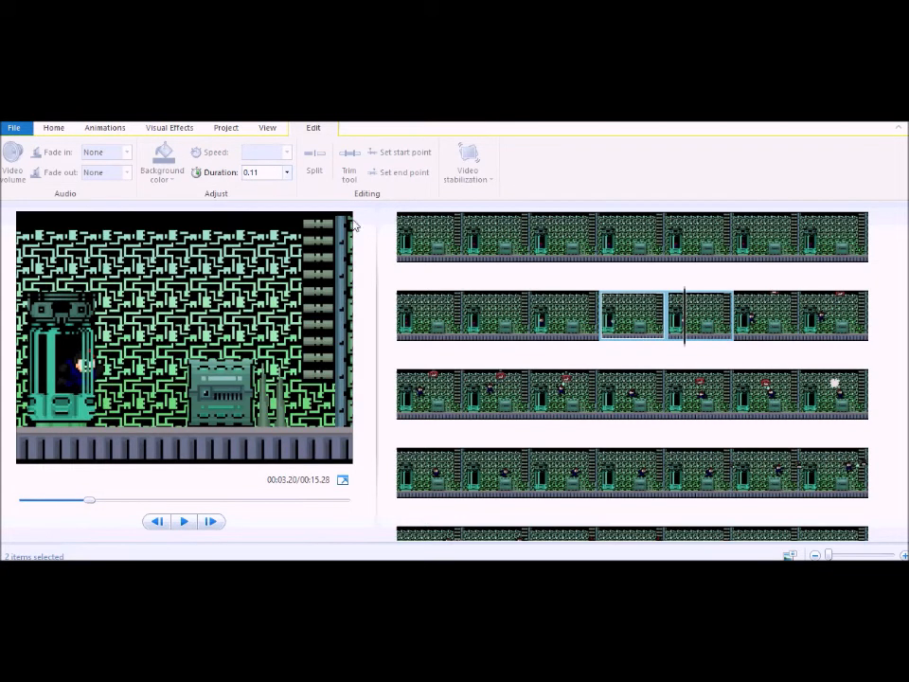
Step: Set the duration of the twelfth frame, the character stepping out of the pod, to 0.10 seconds
click(749, 331)
click(679, 334)
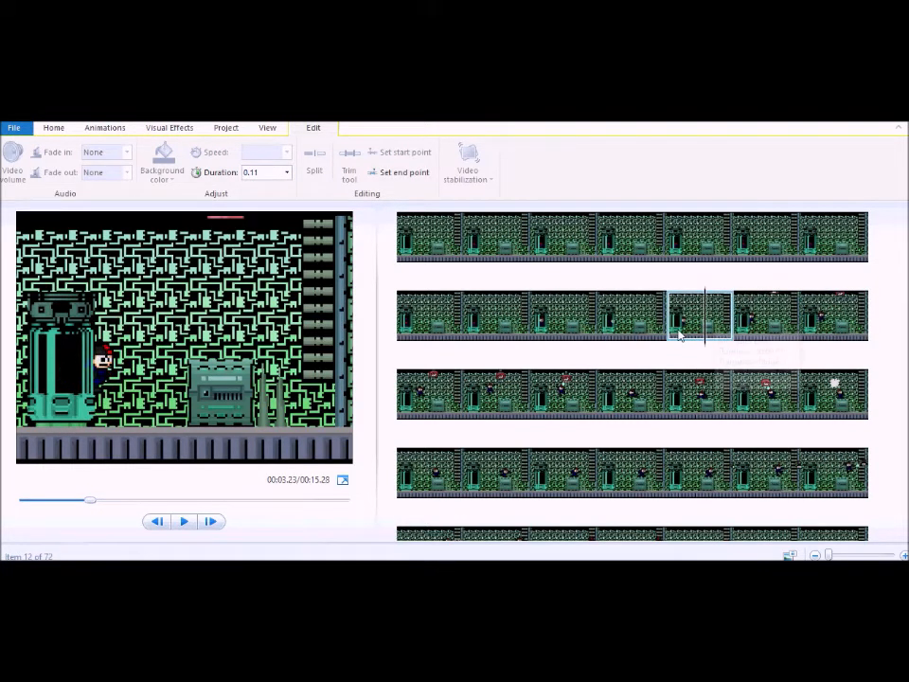
click(266, 171)
text(.1)
key(Return)
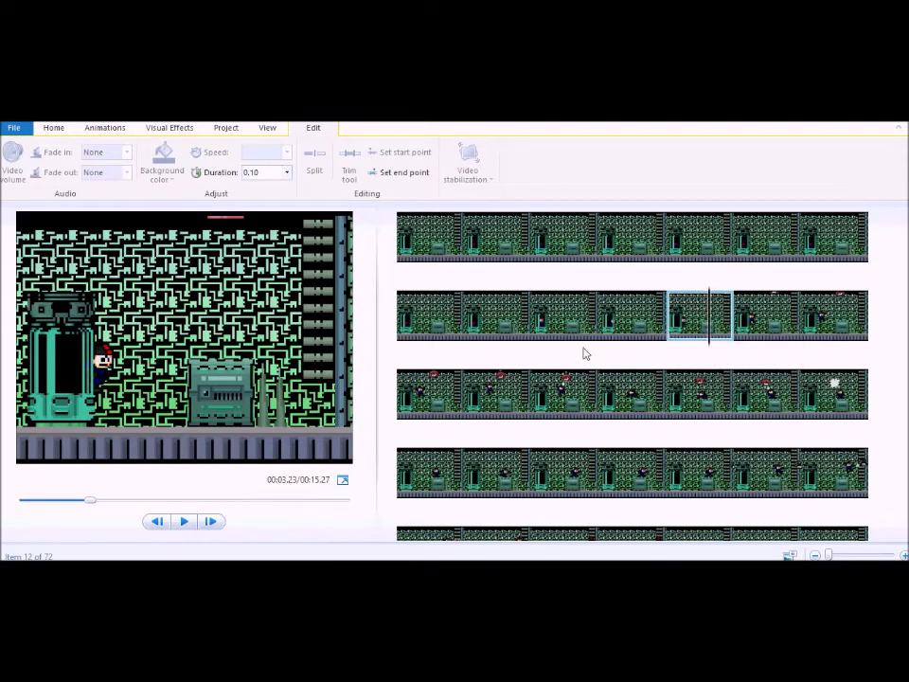
Step: Set the duration of frames 13 to 16, the character's jump out of the pod, to 0.08 seconds each
click(767, 334)
ctrl+click(822, 331)
ctrl+click(418, 402)
ctrl+click(481, 404)
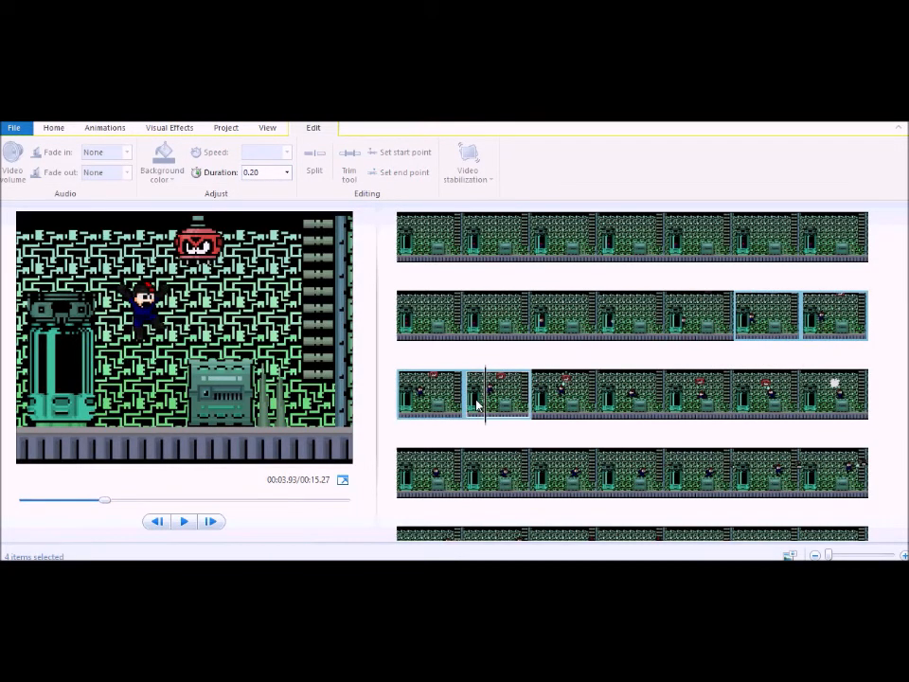
ctrl+click(582, 400)
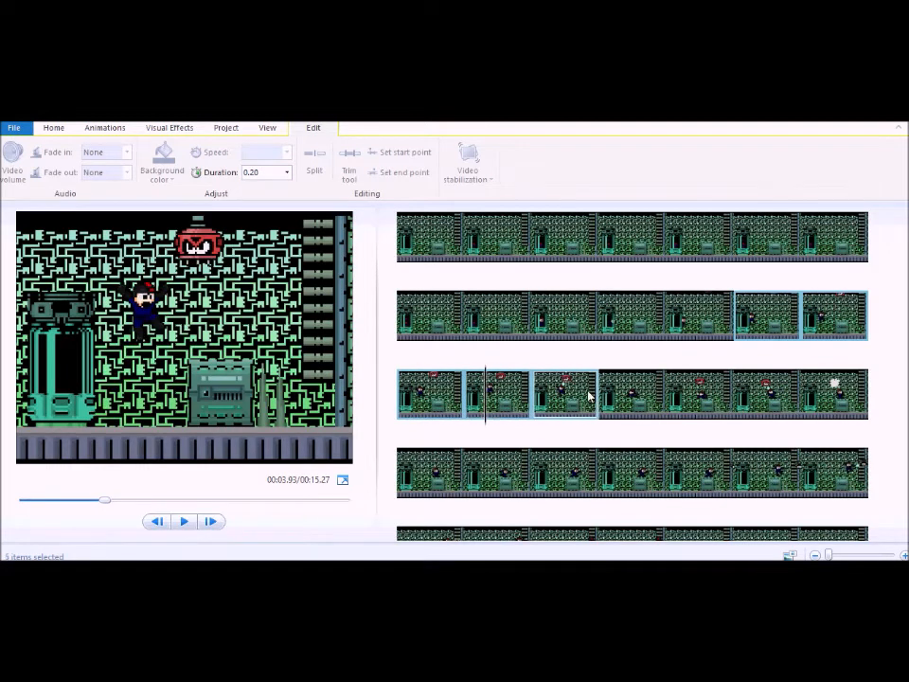
ctrl+click(583, 400)
click(255, 171)
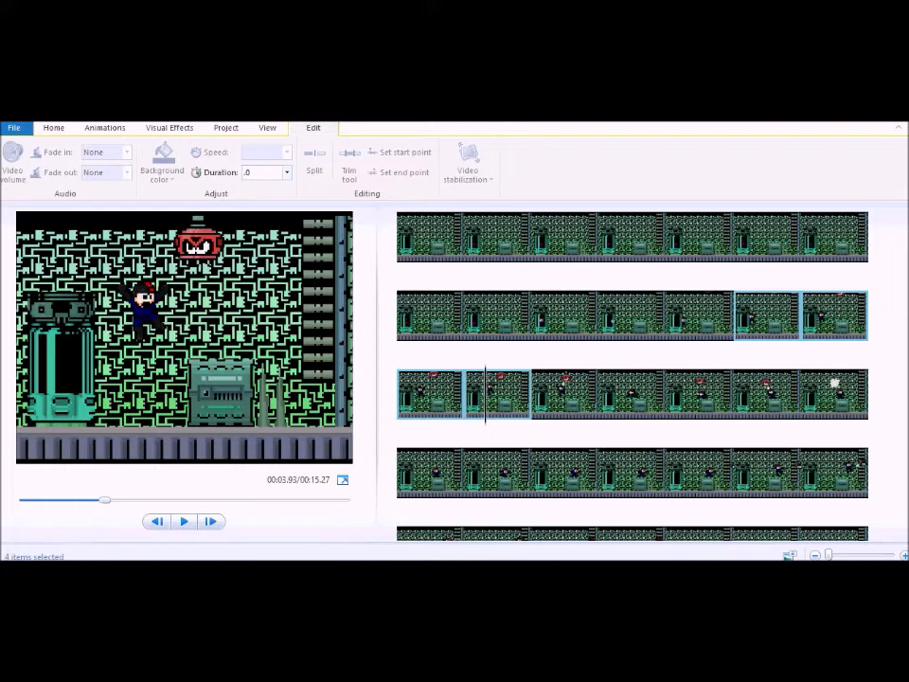
text(.08)
key(Return)
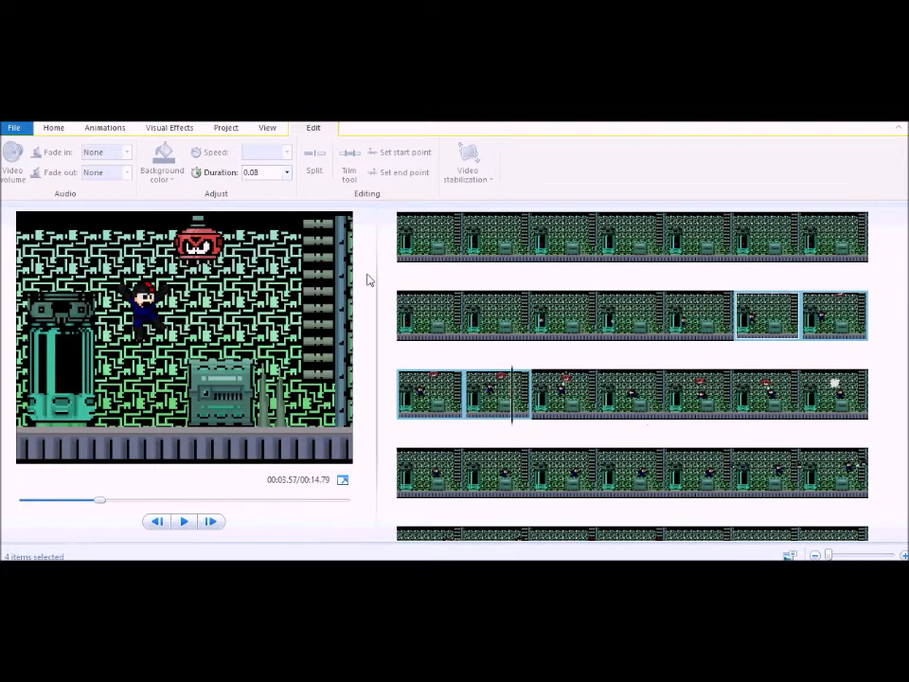
Step: Shorten frame 17, where the character shoots up at the red enemy, and set frame 18 to 0.10 seconds
click(562, 414)
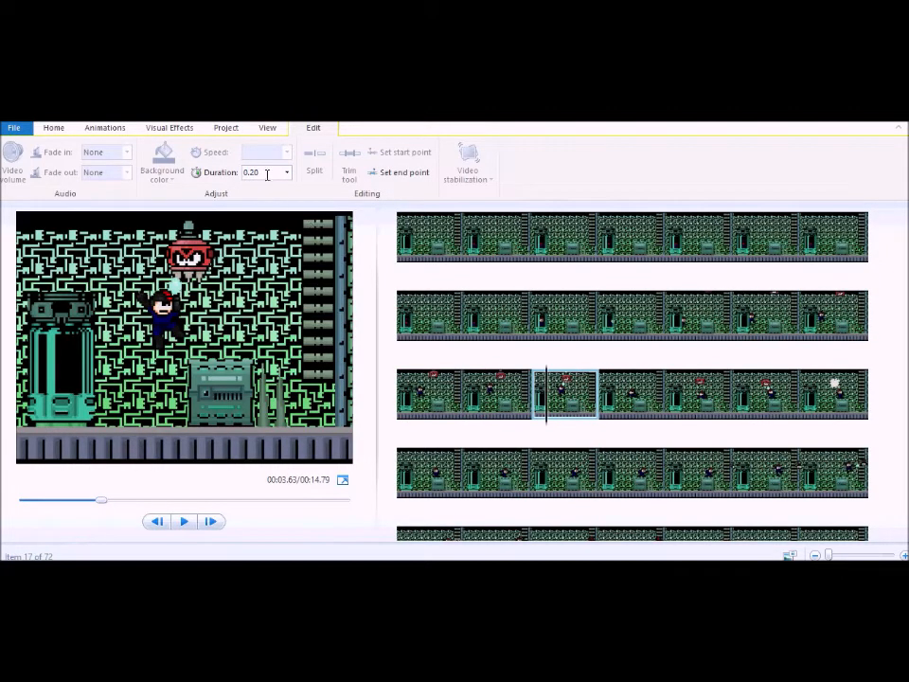
click(684, 412)
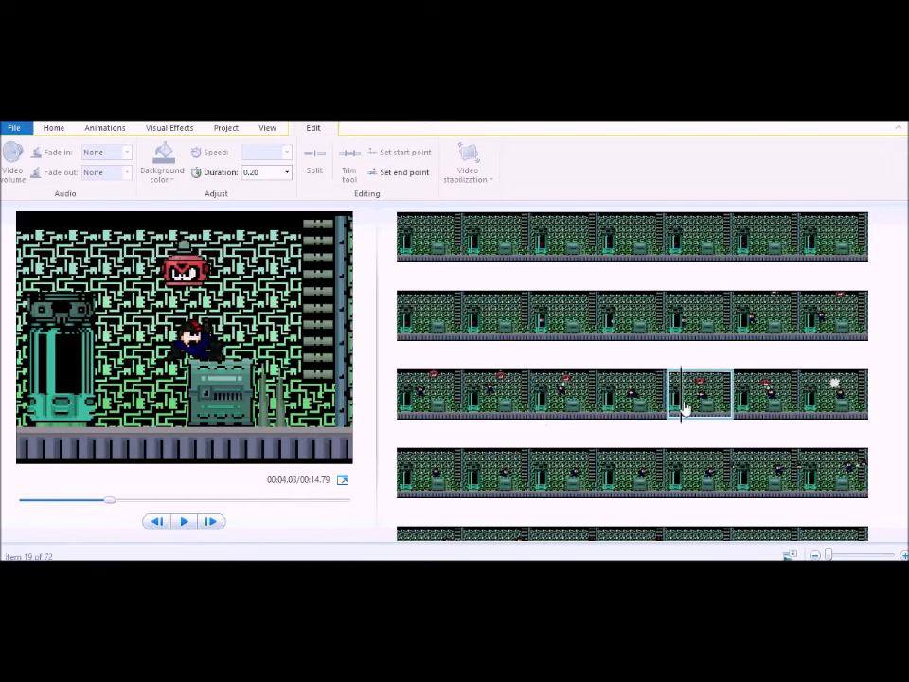
click(574, 398)
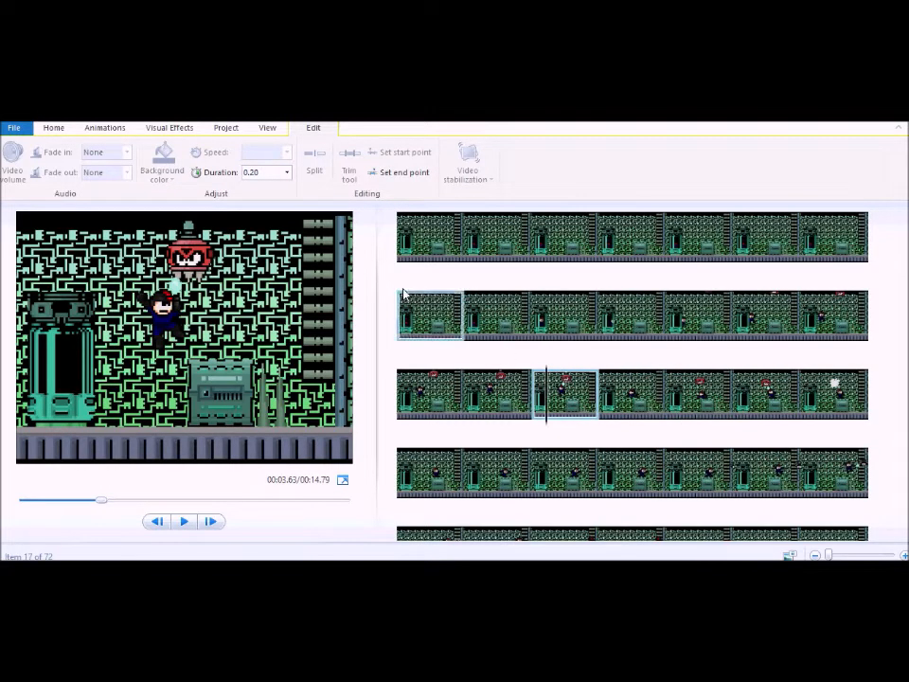
click(267, 174)
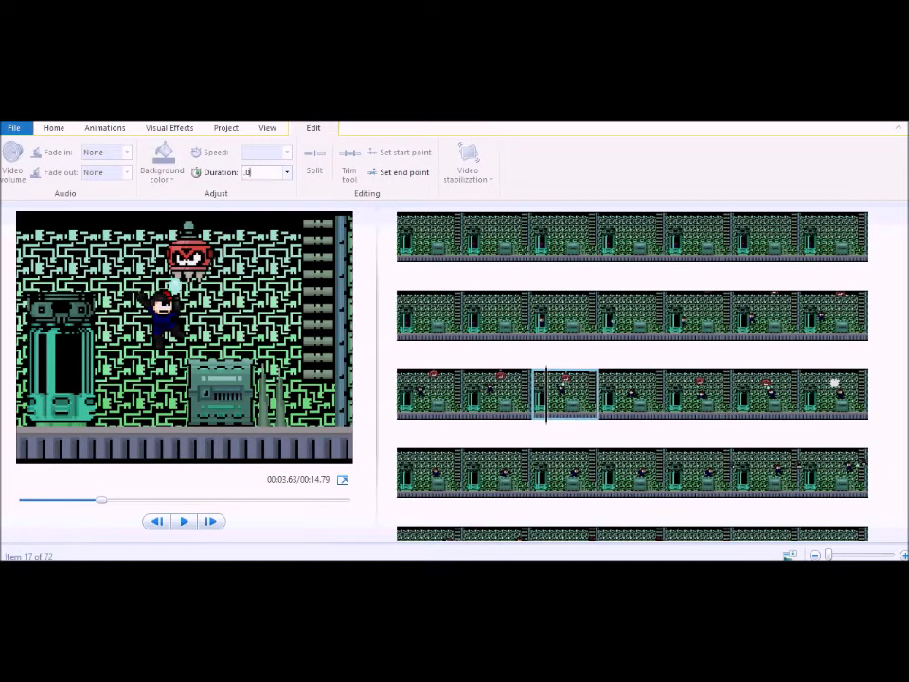
text(.09)
key(BackSpace)
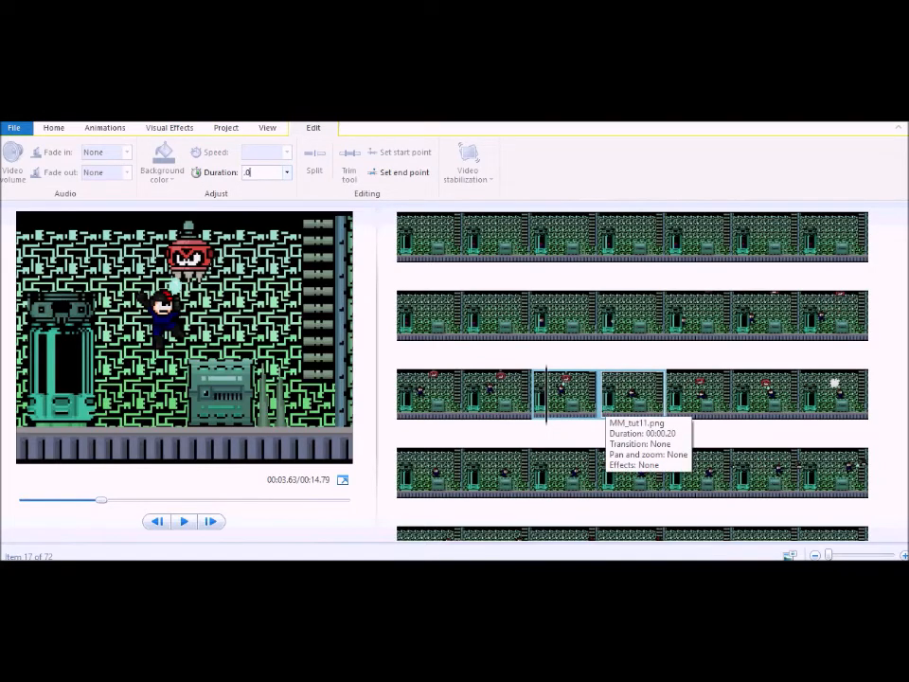
click(625, 406)
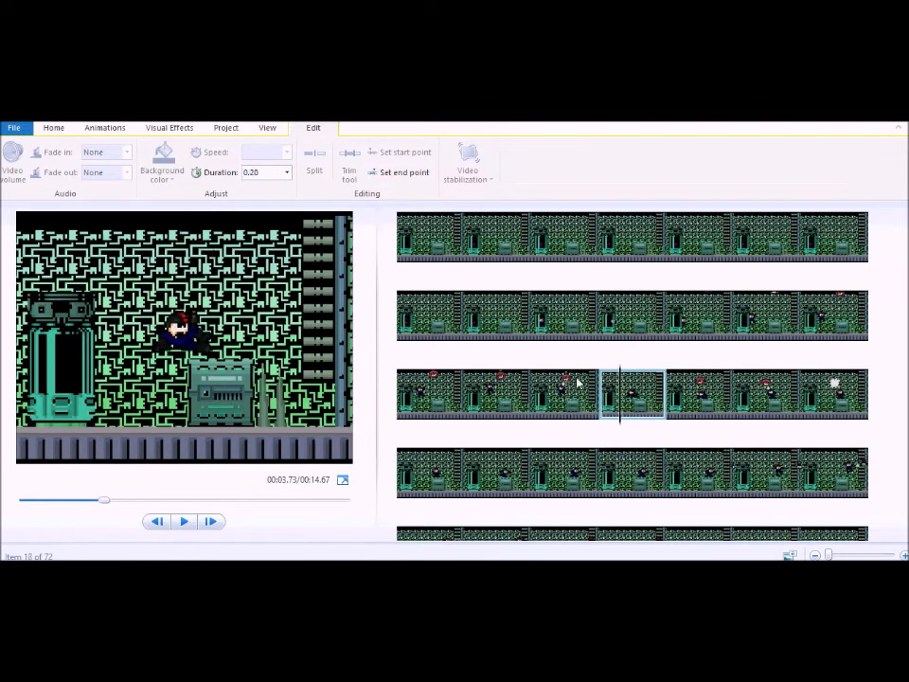
click(259, 174)
text(.1)
Step: Set the duration of frame 19, the landing on the crate, to 0.09 seconds and shorten frame 20
click(704, 404)
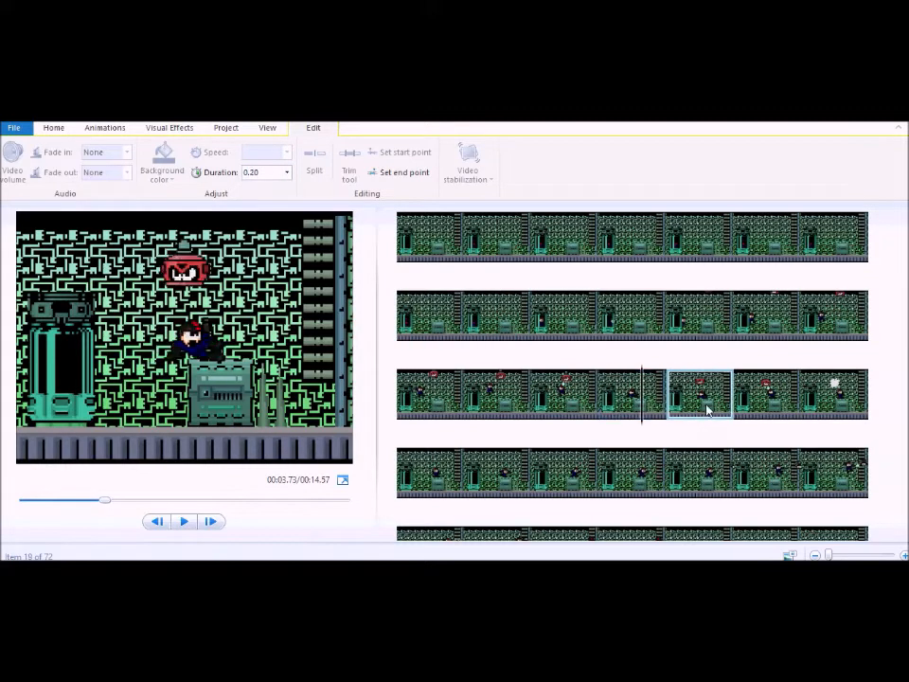
click(268, 173)
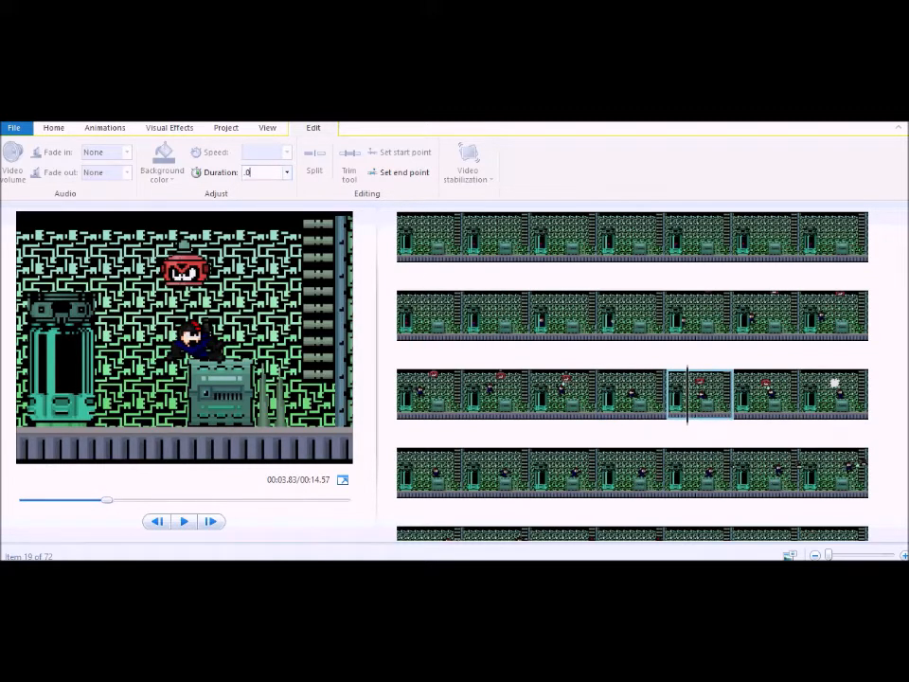
text(.09)
click(753, 407)
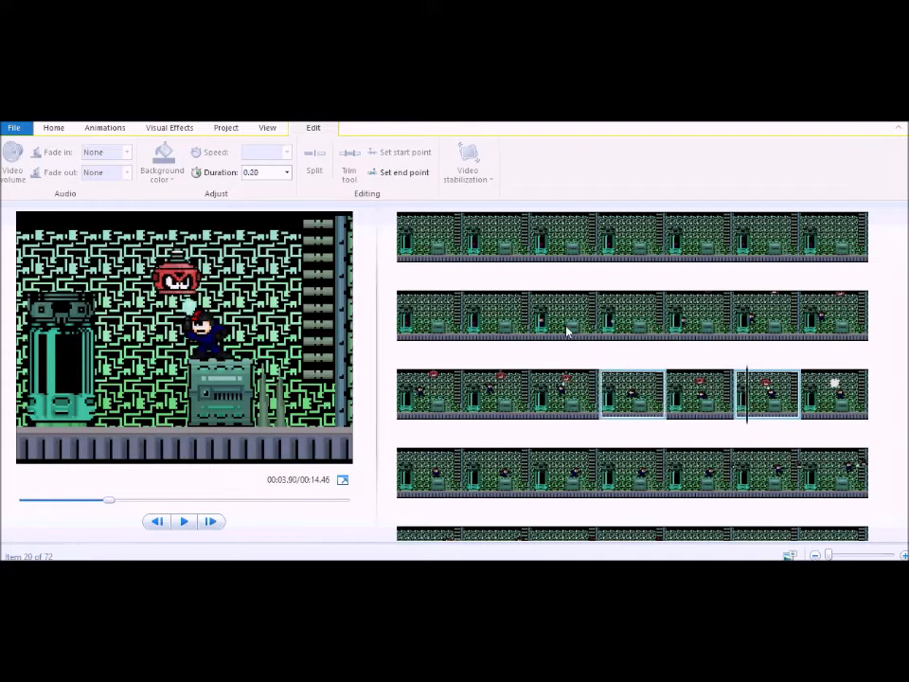
click(266, 173)
key(Return)
Step: Set the duration of frame 21, the white explosion above the crate, to 0.14 seconds
key(Right)
click(269, 175)
text(.14)
key(Return)
Step: Play the animation from the first frame to check the timing up to the first explosion
click(434, 473)
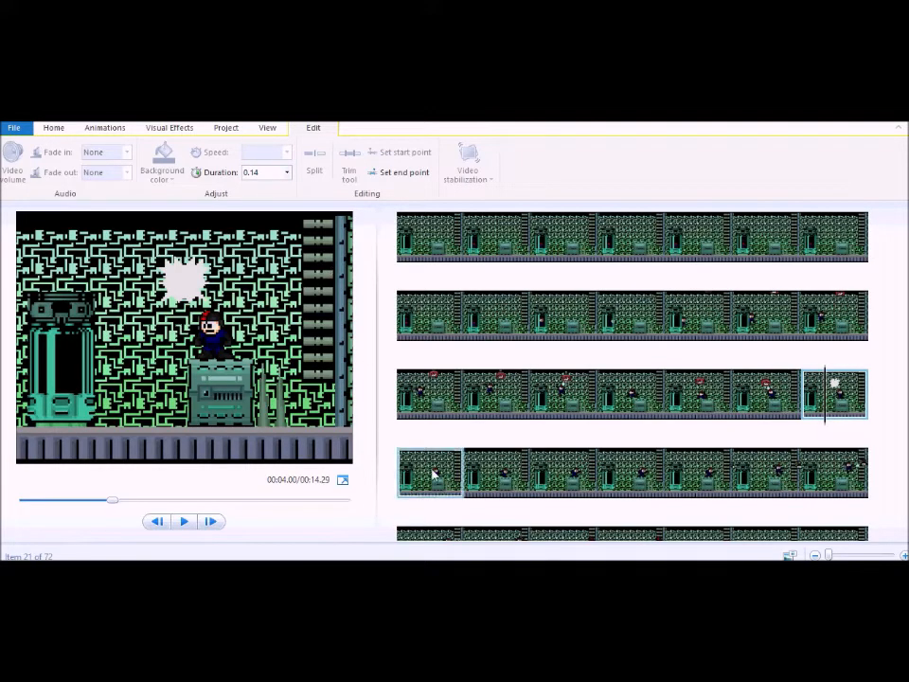
click(413, 247)
click(184, 521)
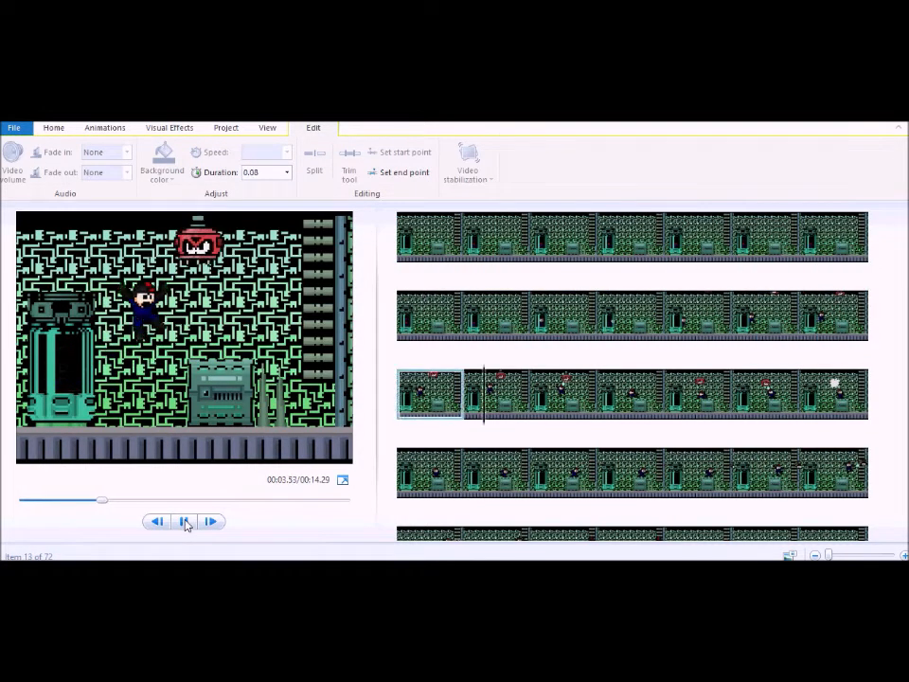
click(185, 521)
Step: Set the duration of frame 21, the white explosion above the crate, to 0.12 seconds
click(615, 414)
click(692, 414)
click(761, 412)
click(825, 407)
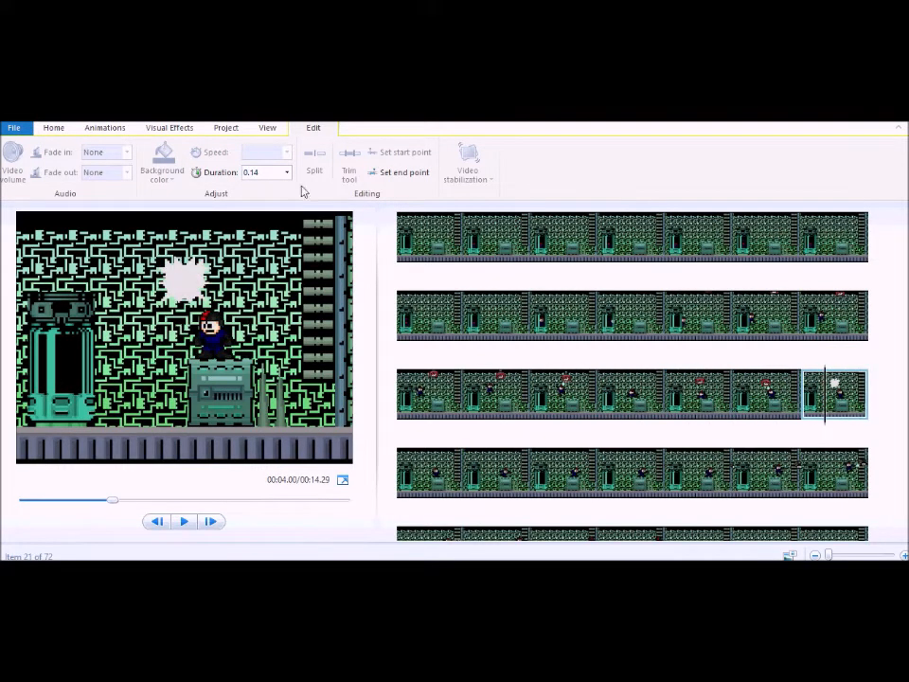
click(275, 173)
key(Return)
Step: Set the duration of frame 22, the character standing on the crate after the explosion, to 0.50 seconds
click(401, 469)
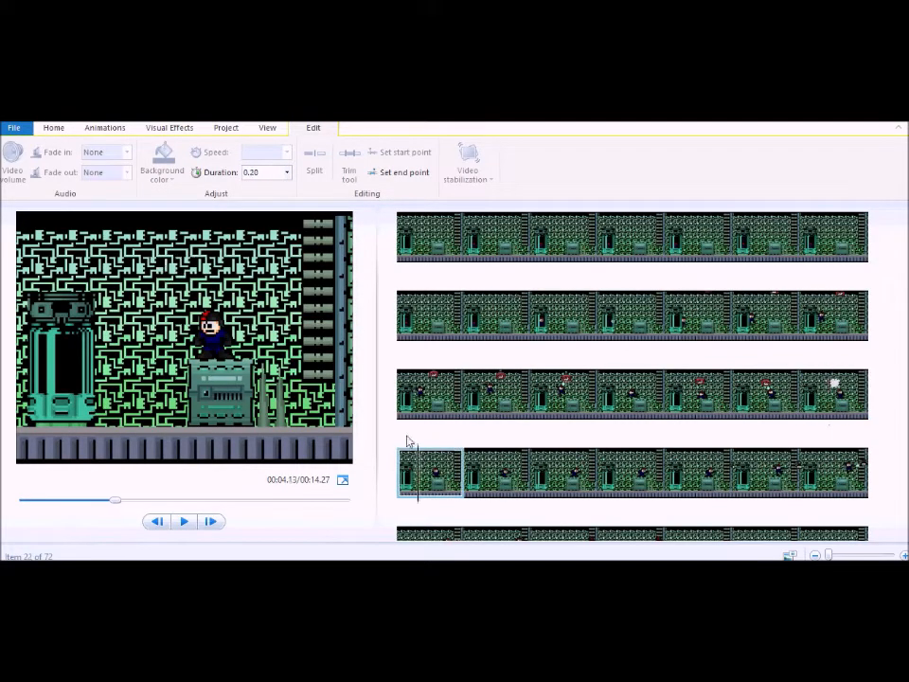
click(269, 172)
text(.5)
key(Return)
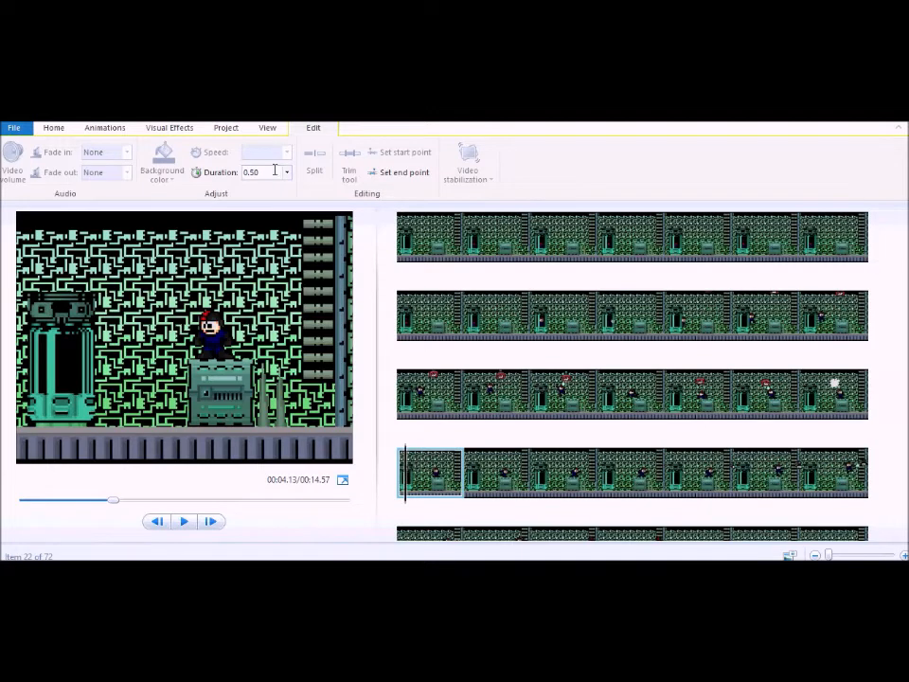
Step: Set the duration of frame 23 alone, where the character turns toward the ladder, to 0.11 seconds
click(486, 471)
shift+click(547, 471)
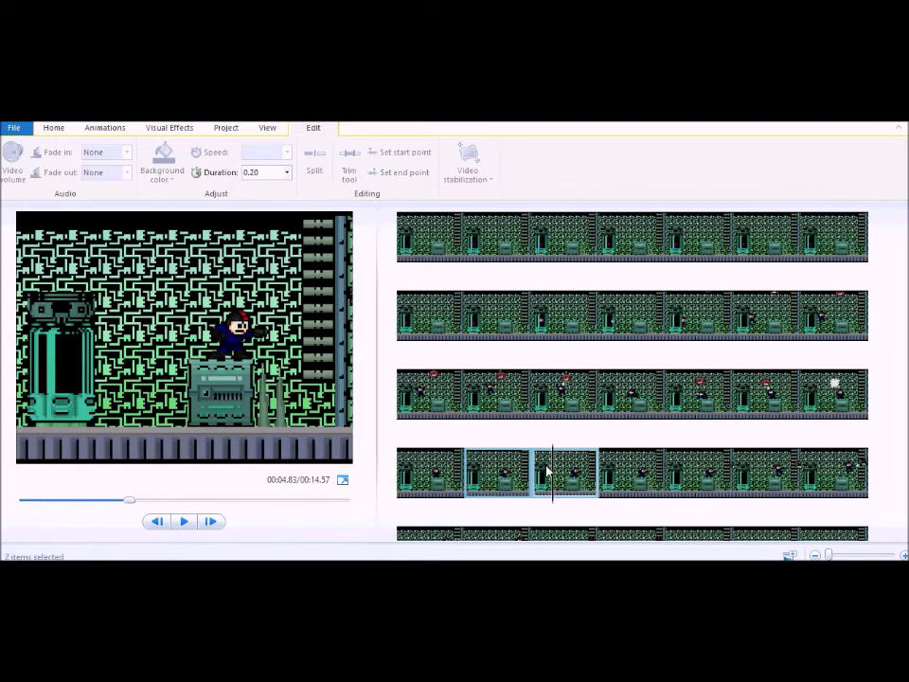
shift+click(625, 484)
click(517, 471)
click(271, 171)
text(0.11)
key(Return)
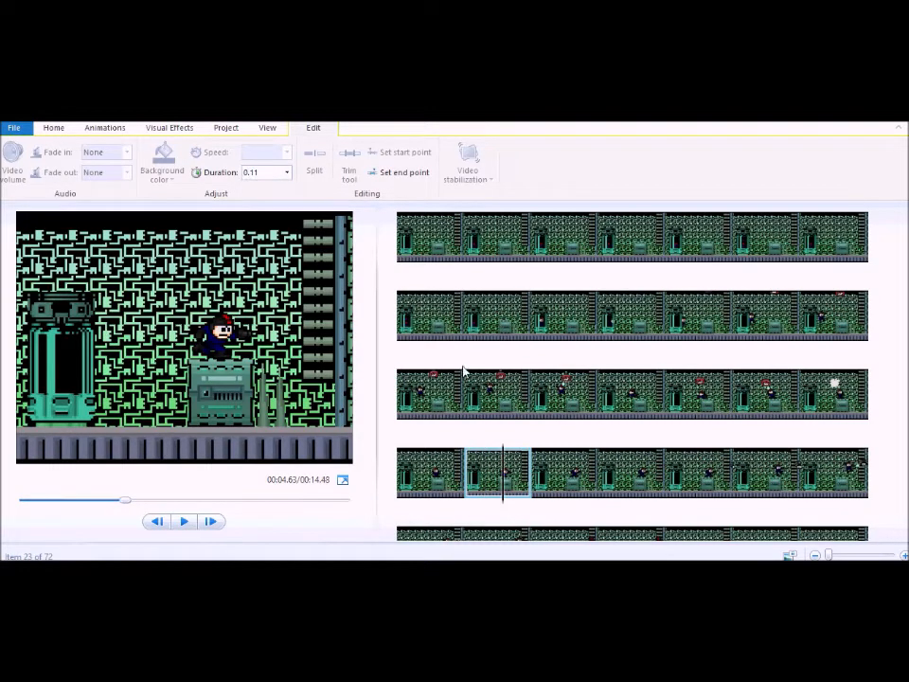
Step: Set the duration of frames 24 to 28, covering the leap and shot at the second enemy, to 0.08 seconds each
click(553, 478)
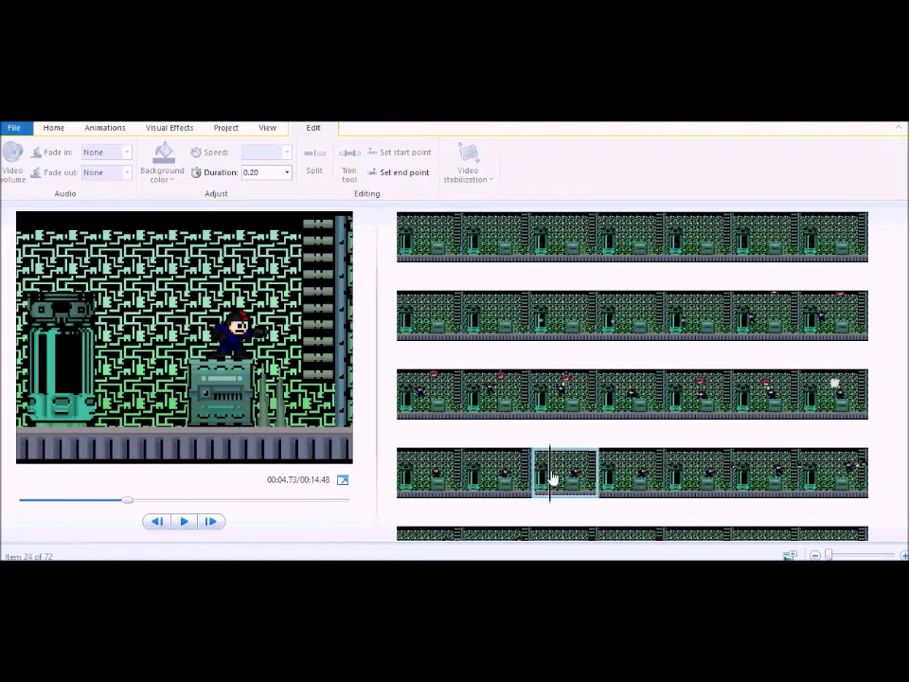
ctrl+click(613, 474)
ctrl+click(684, 481)
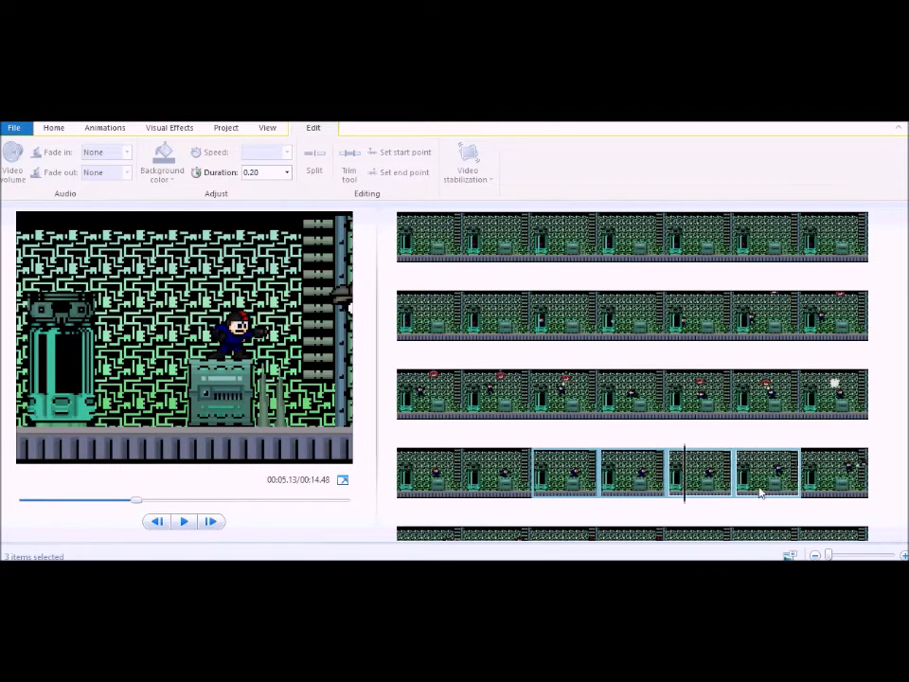
ctrl+click(759, 488)
ctrl+click(837, 493)
scroll(676, 486, down, 1)
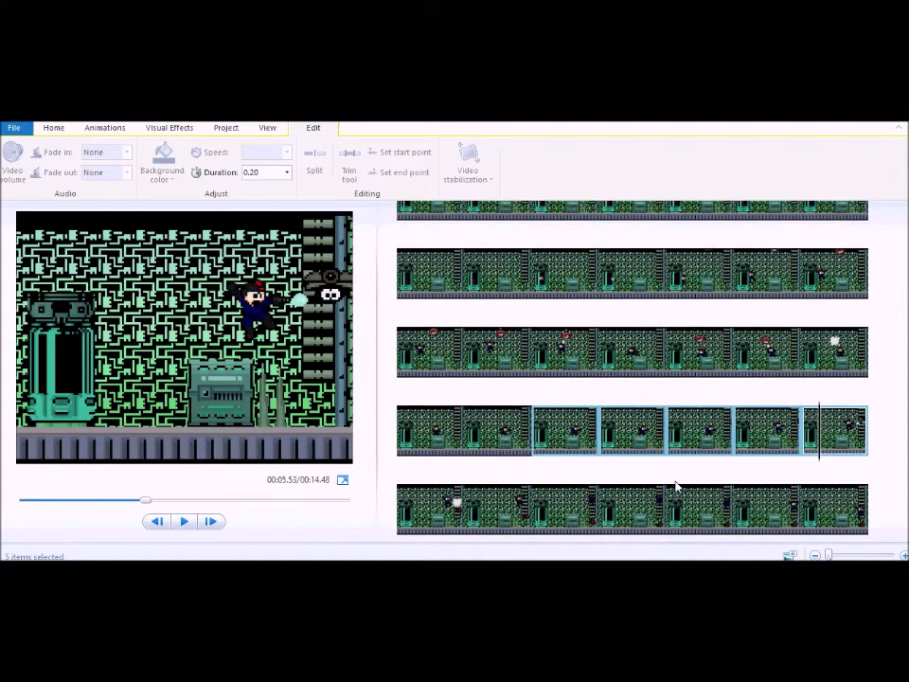
click(267, 173)
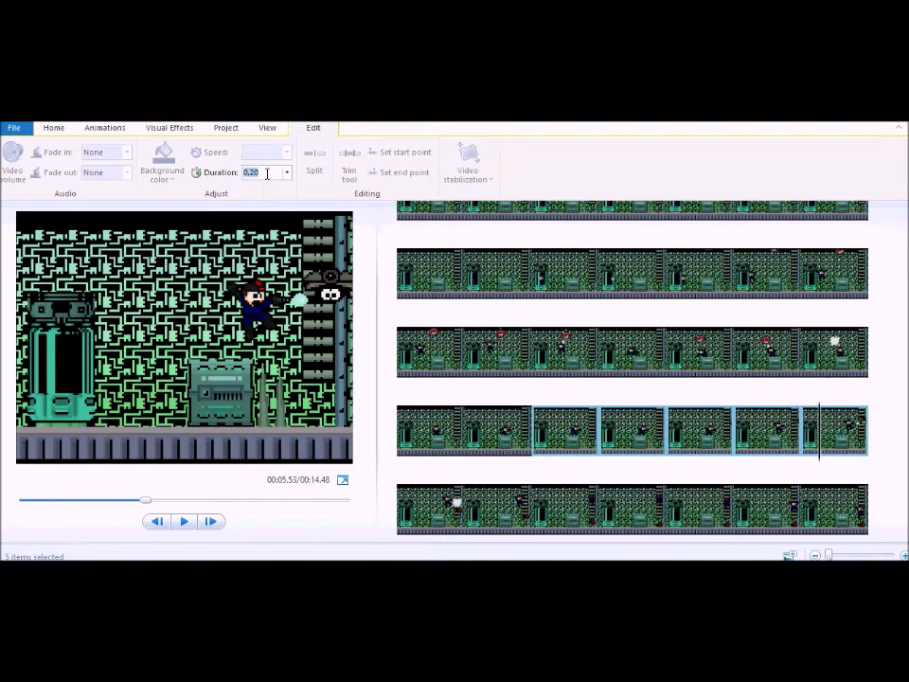
key(Return)
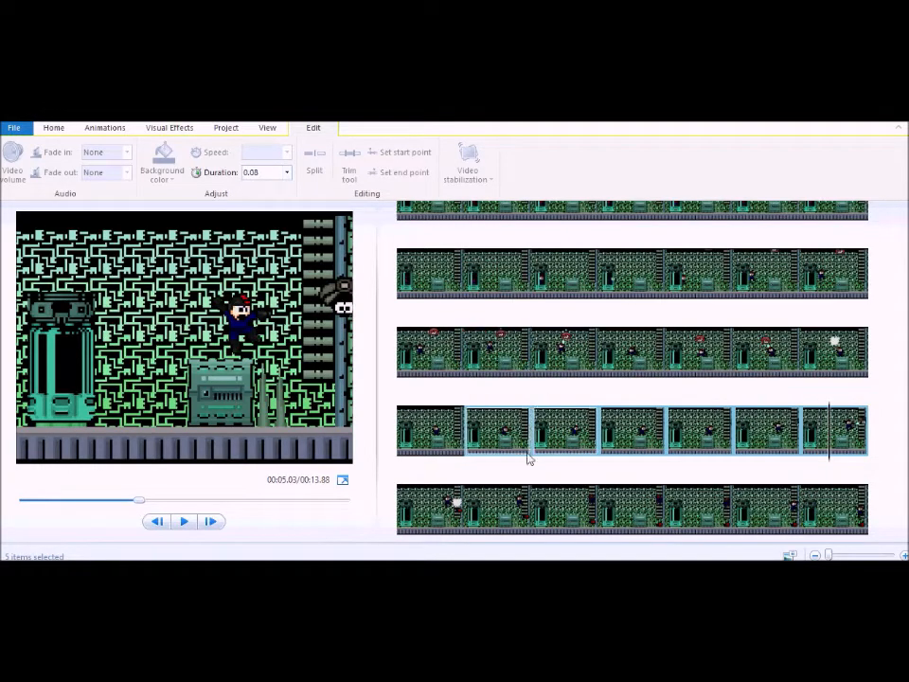
Step: Set the duration of frame 29, the second white explosion near the ladder, to 0.11 seconds
scroll(527, 457, down, 2)
click(431, 433)
click(267, 175)
text(0.11)
key(Return)
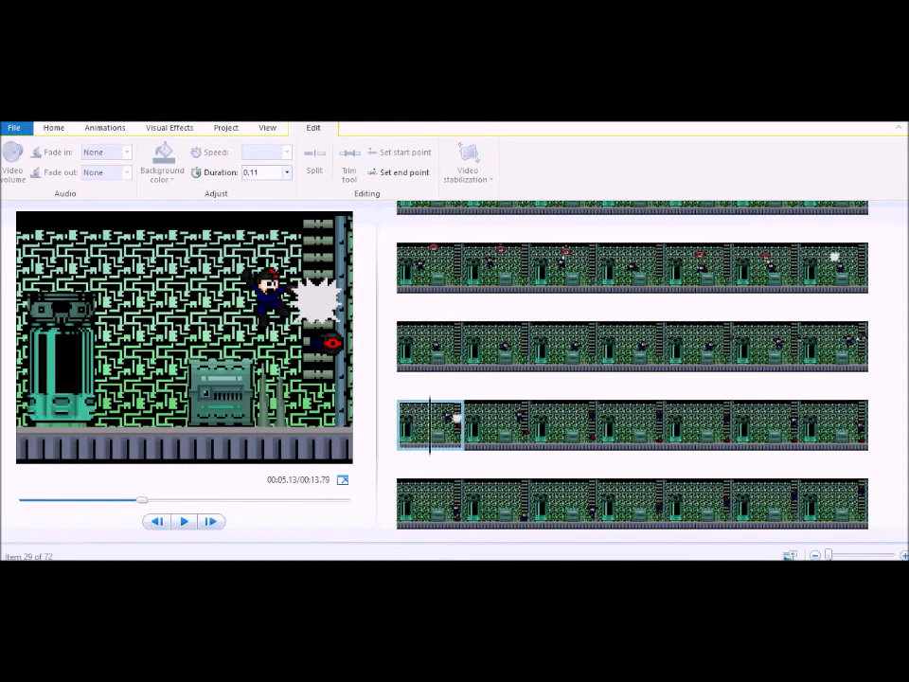
Step: Match the second explosion, frame 29, to the first explosion's duration by setting it to 0.12 seconds
click(833, 267)
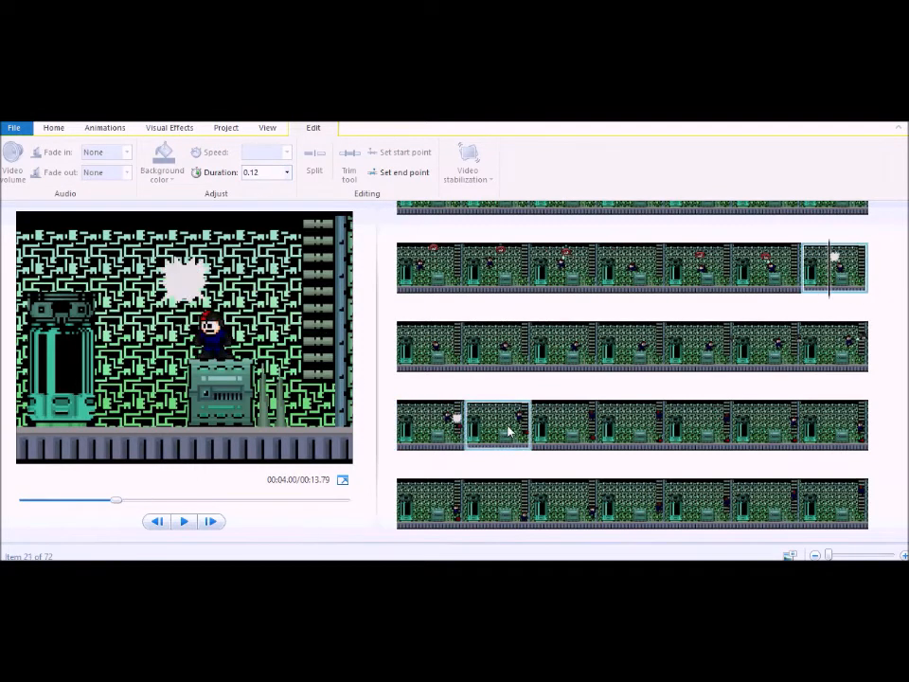
click(429, 426)
click(263, 176)
text(0.12)
key(Return)
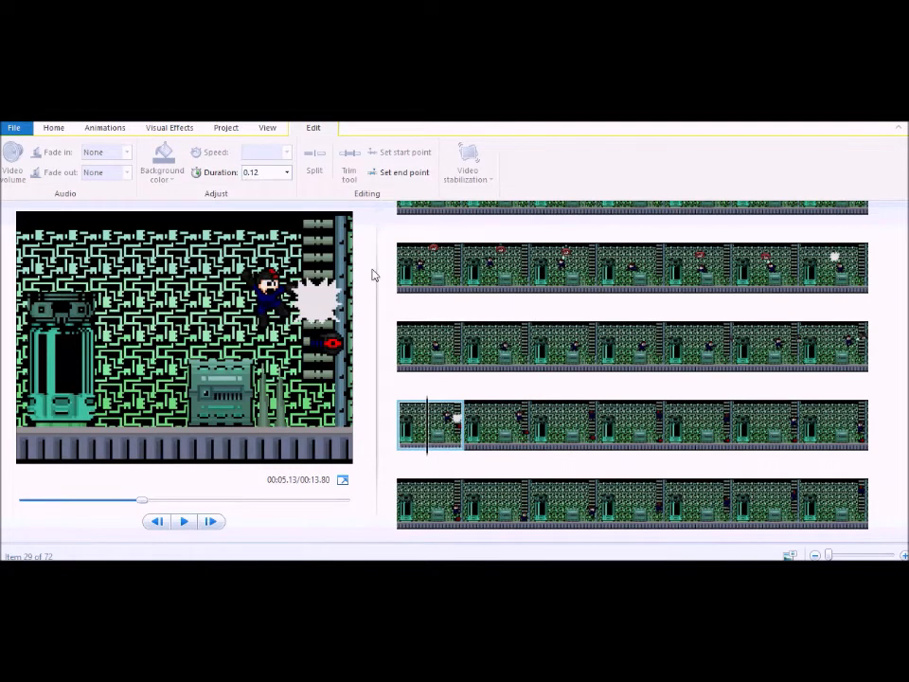
Step: Play the animation from the beginning through the second explosion and stop once the character reaches the ladder
key(Home)
click(184, 521)
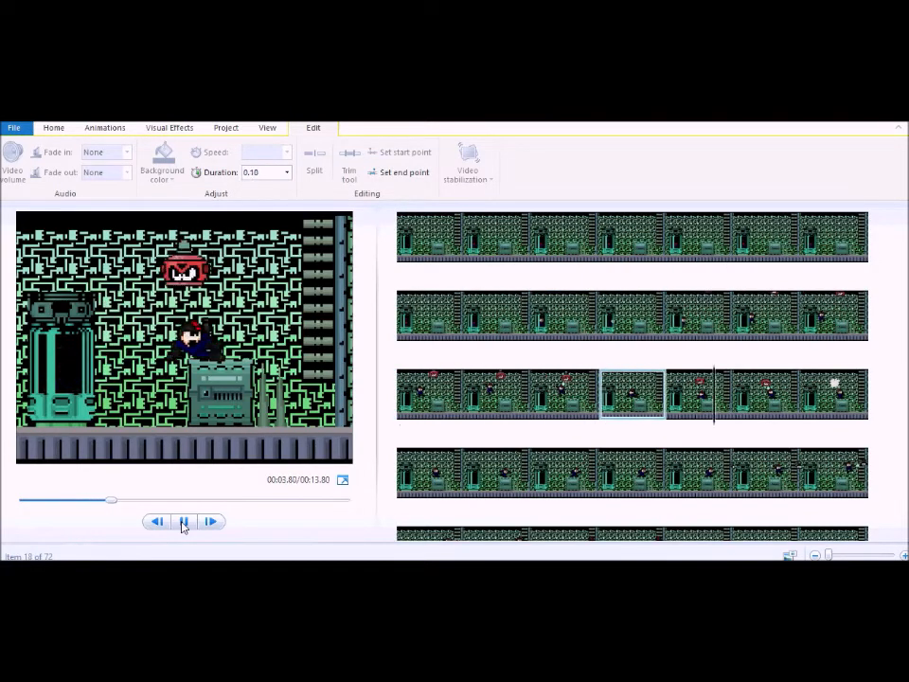
click(184, 521)
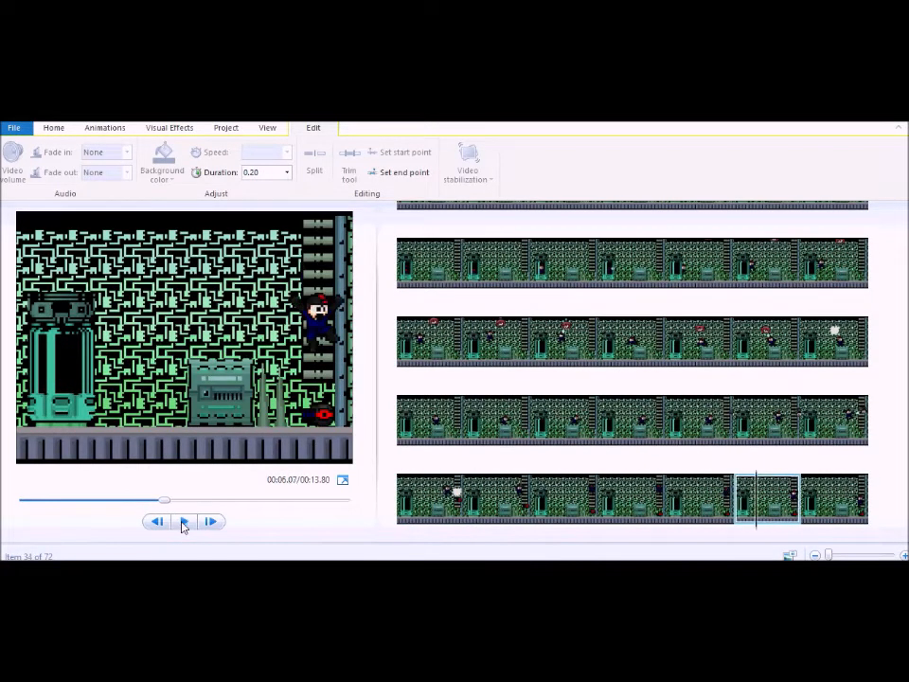
Step: Set the duration of frame 30, where the character leaps toward the ladder, to 0.09 seconds
click(830, 343)
click(487, 494)
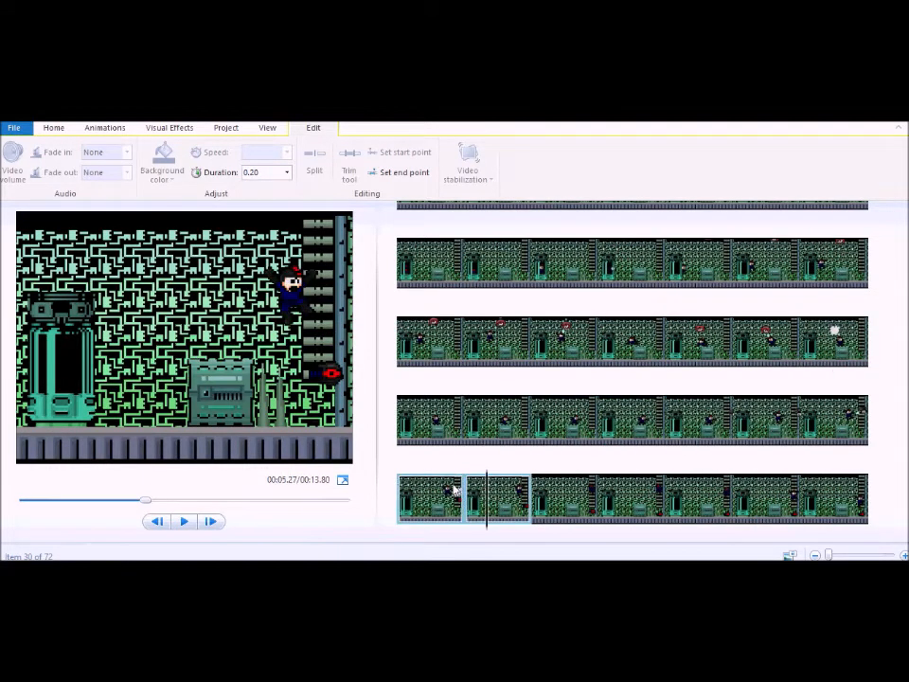
click(254, 172)
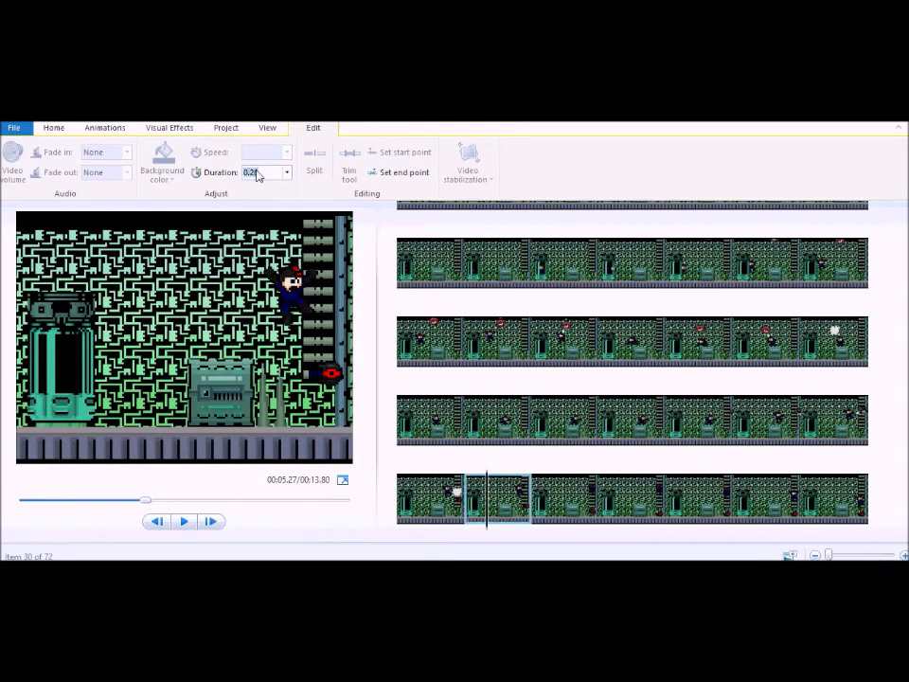
key(Return)
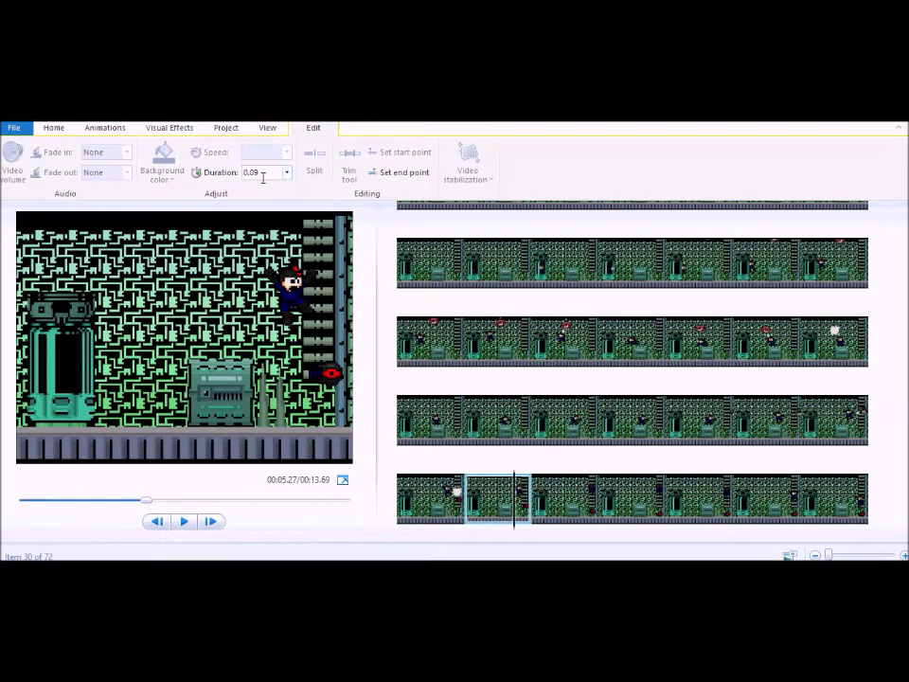
Step: Set the duration of frames 31 and 32, where the character hangs on the ladder, to 0.08 seconds each
click(565, 498)
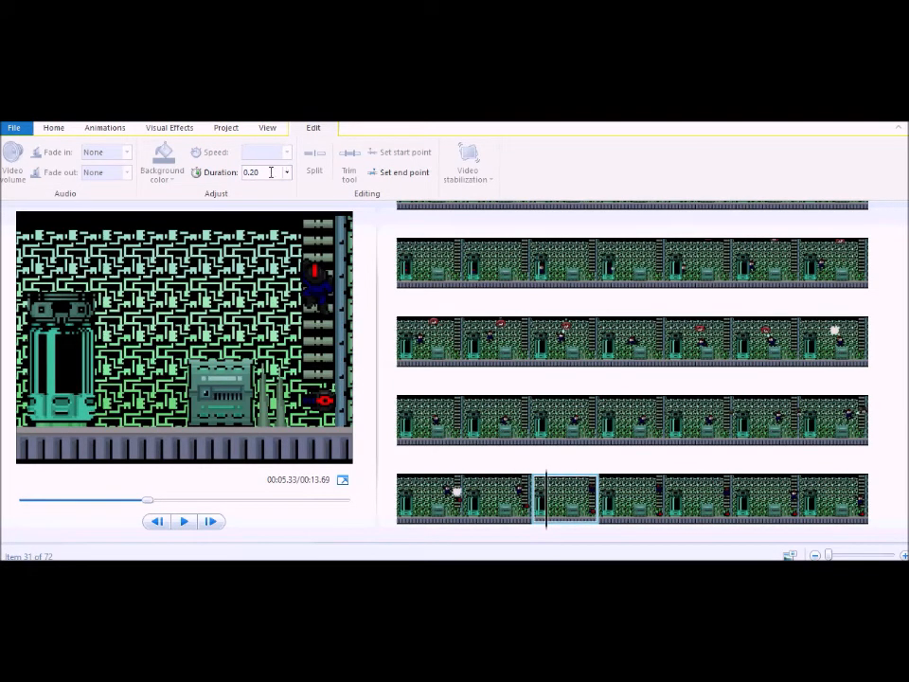
shift+click(652, 516)
click(263, 172)
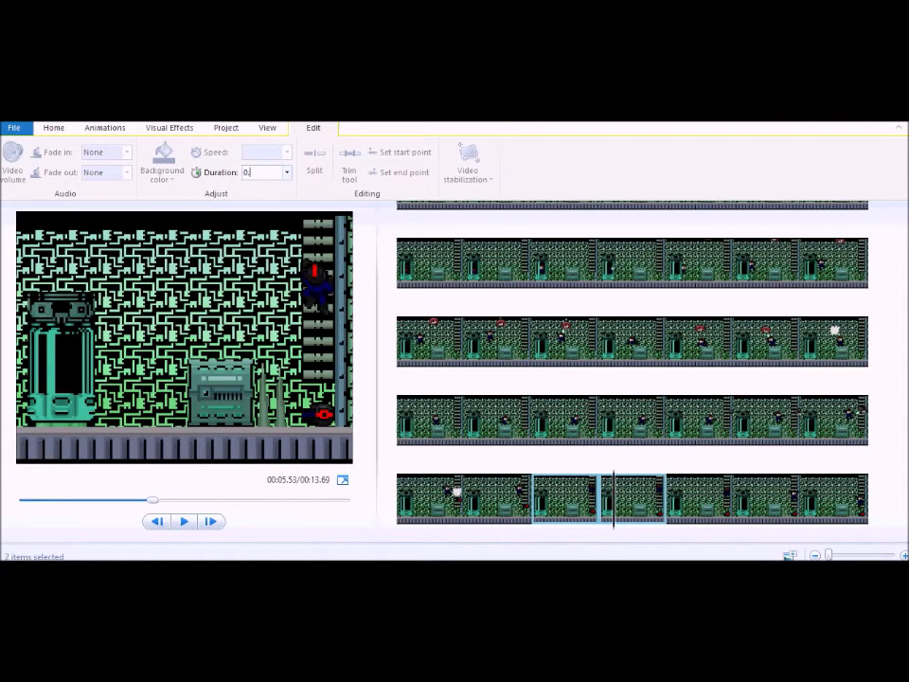
text(0.08)
key(Return)
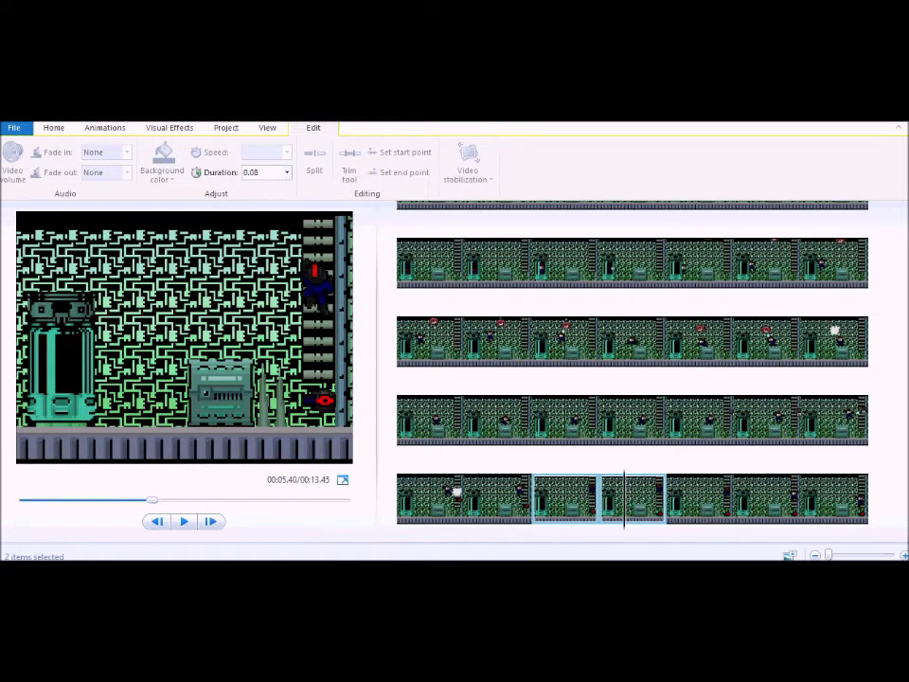
Step: Hold frame 32, the second ladder frame, longer by setting its duration to 0.40 seconds
click(596, 508)
key(Right)
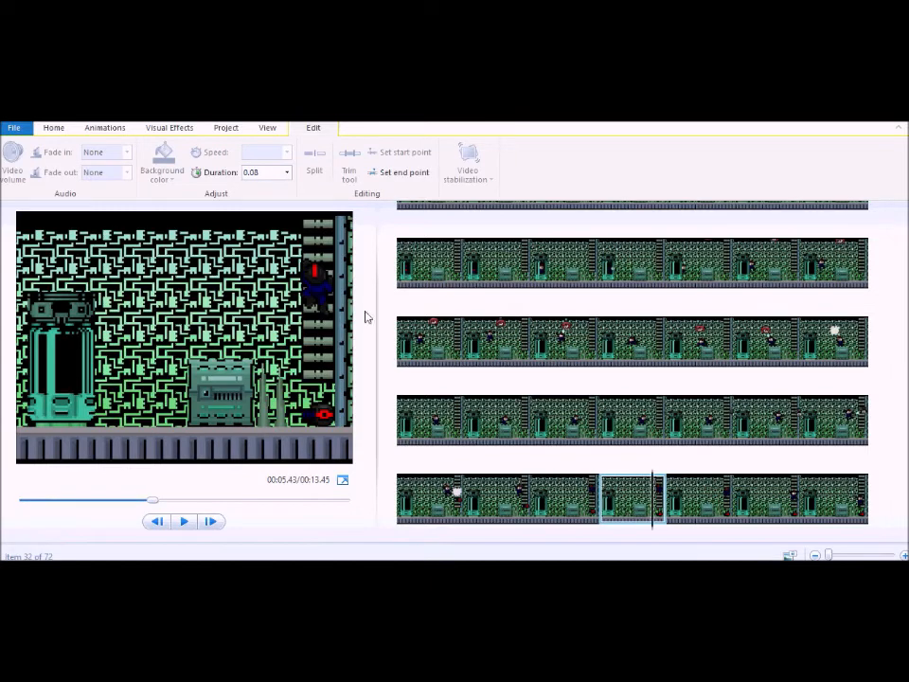
click(267, 173)
text(.4)
key(Return)
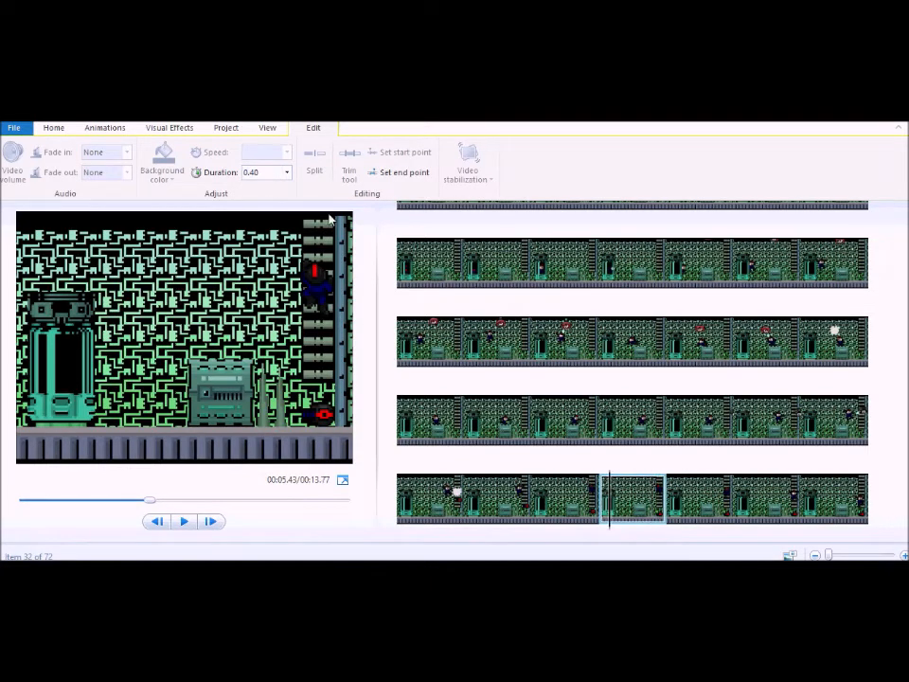
Step: Set the duration of frame 33, where the character starts climbing down the ladder, to 0.11 seconds
scroll(724, 453, down, 1)
click(683, 416)
shift+click(771, 425)
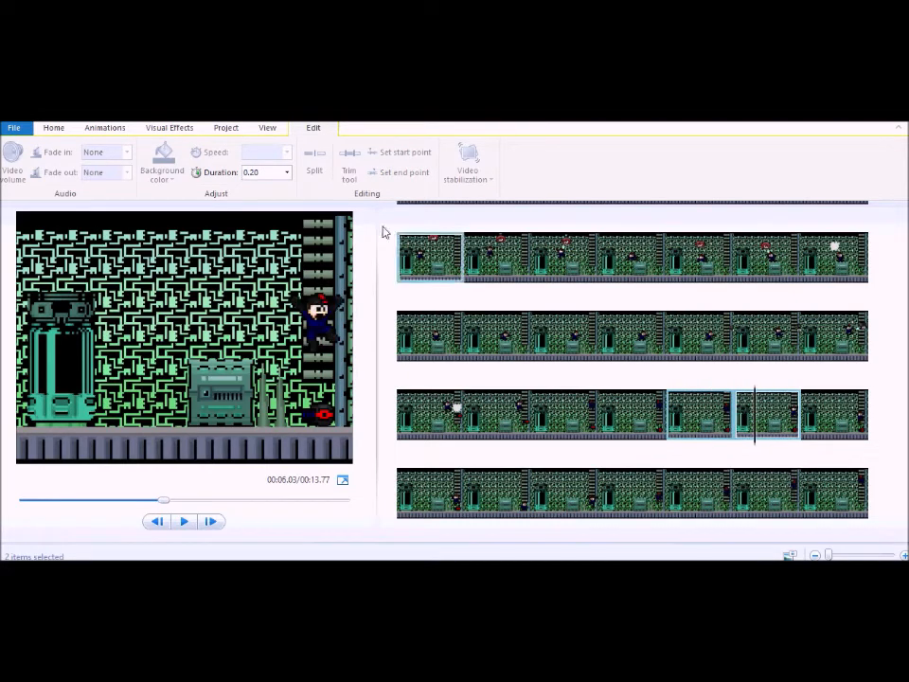
click(643, 404)
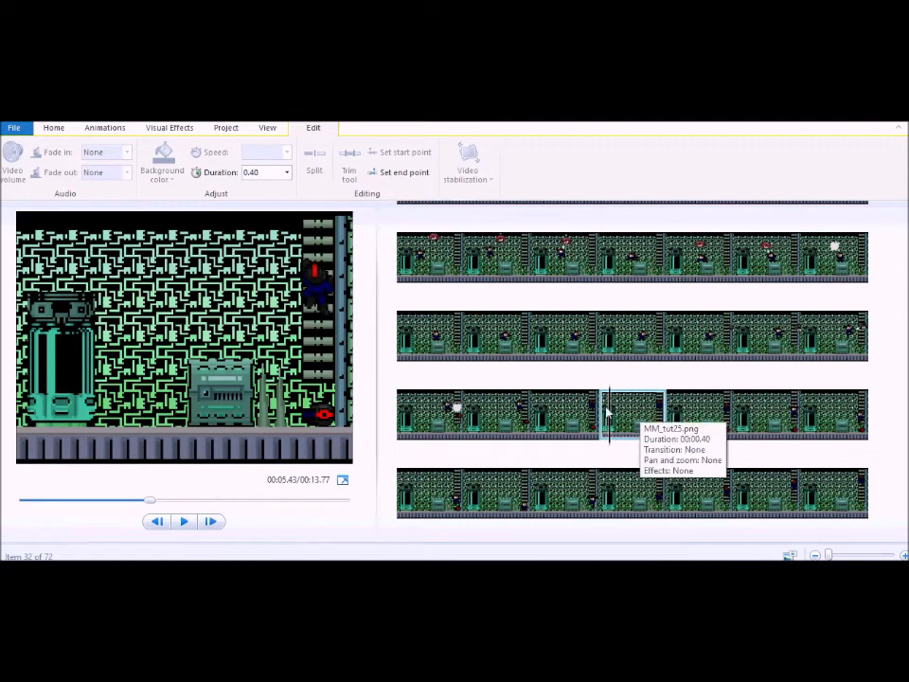
click(580, 410)
click(700, 417)
click(281, 173)
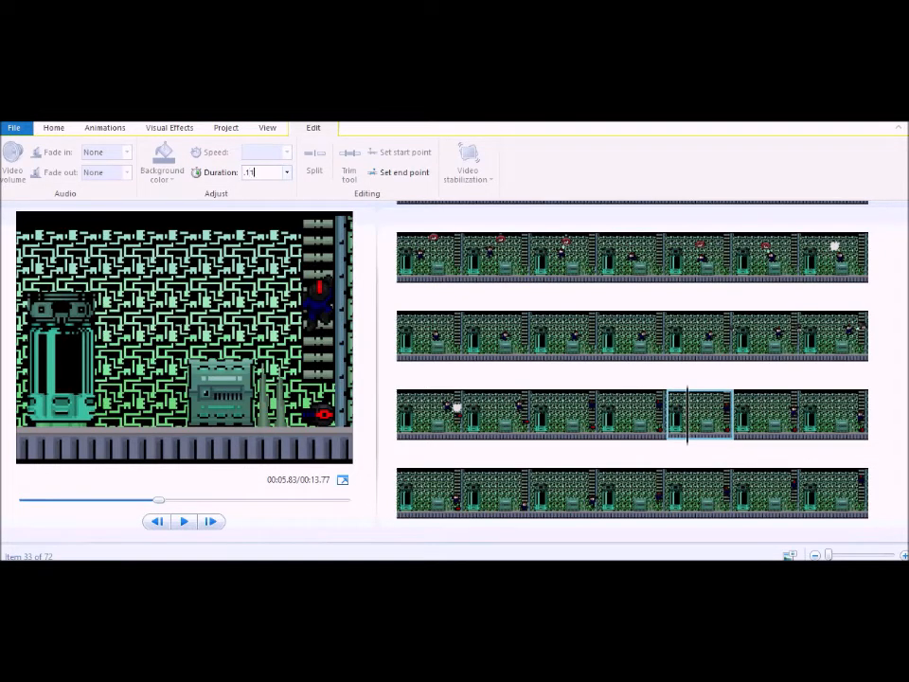
key(Return)
Step: Set the duration of frames 34 to 36, where the character drops from the ladder, to 0.08 seconds each
click(757, 428)
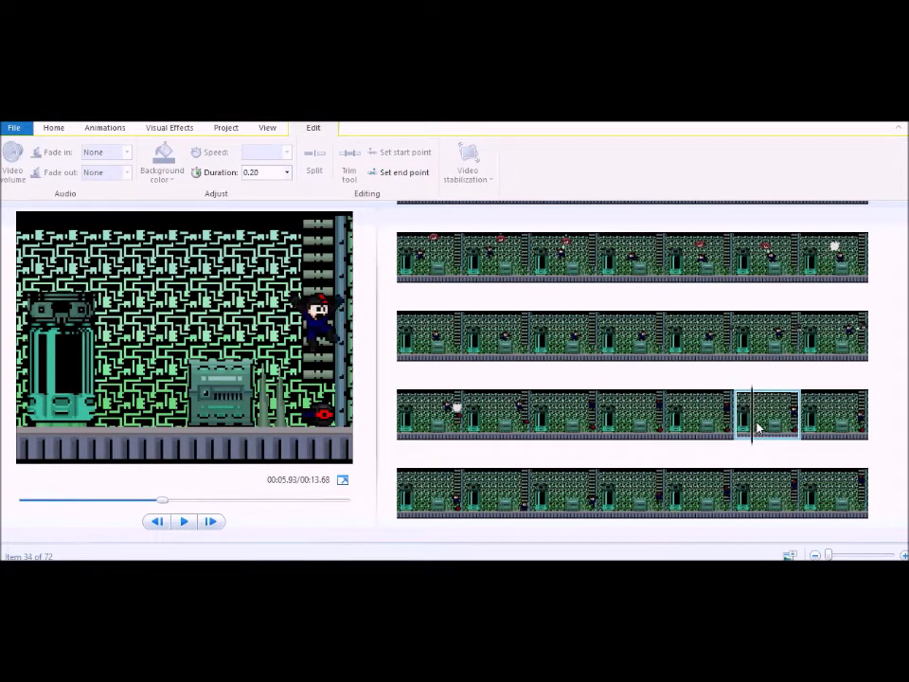
shift+click(451, 493)
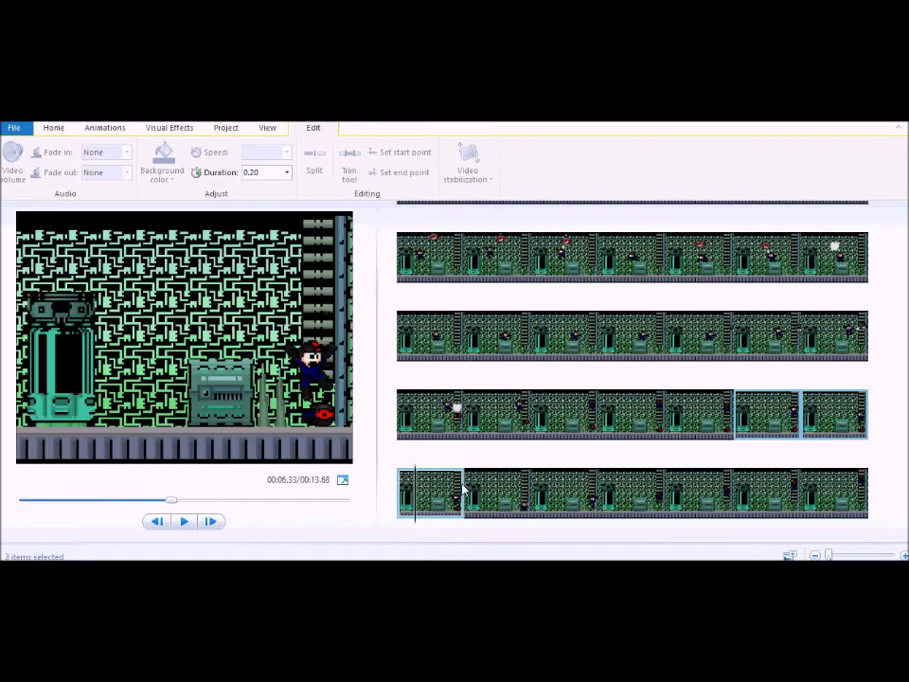
click(275, 173)
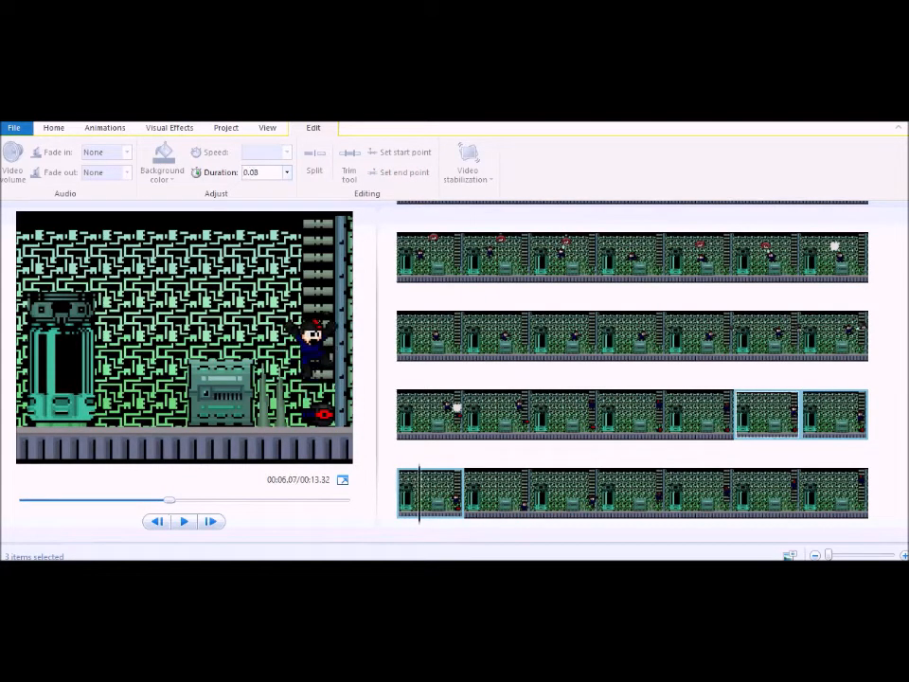
Step: Set the duration of frame 37, where the character stands on the ground by the ladder, to 0.50 seconds
click(480, 495)
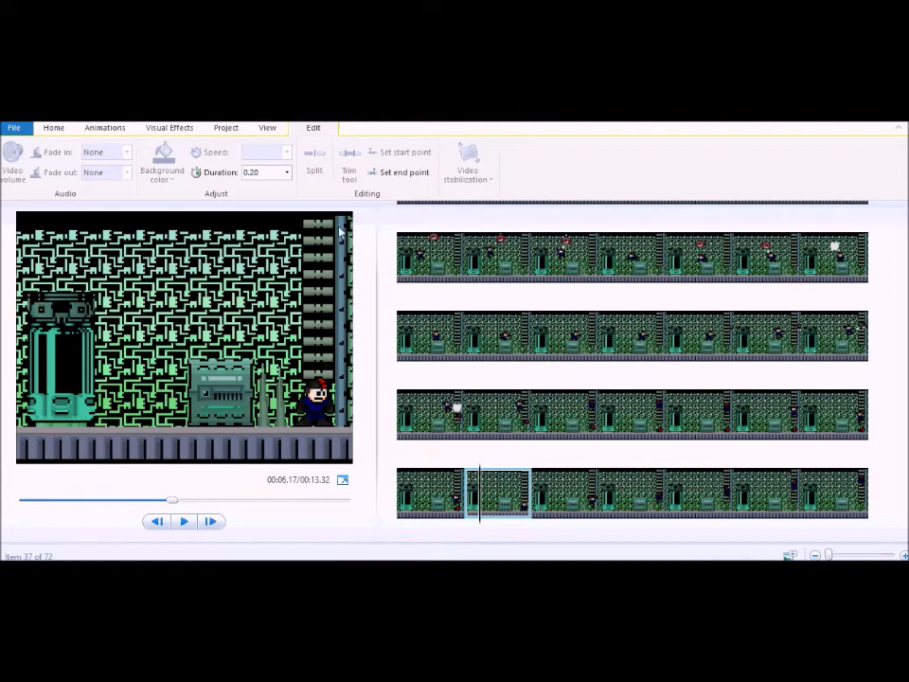
click(272, 174)
text(.5)
key(Return)
Step: Lengthen the hold on frame 37, where the character stands at the foot of the ladder
click(536, 488)
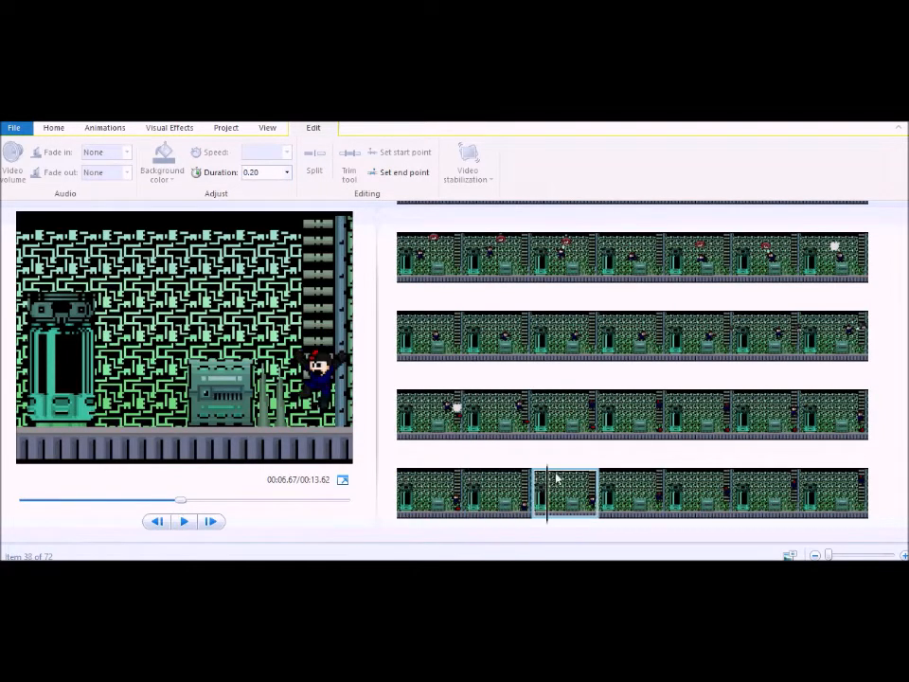
click(488, 494)
click(266, 175)
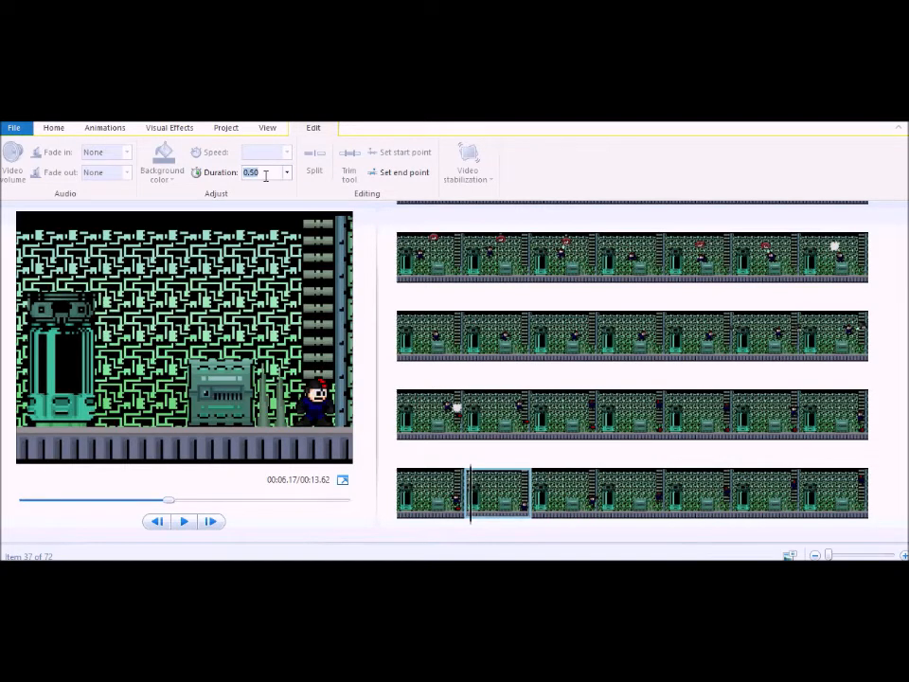
text(.5)
key(Return)
Step: Set the duration of frame 38, where the character jumps back up at the ladder, to 0.08 seconds
click(577, 490)
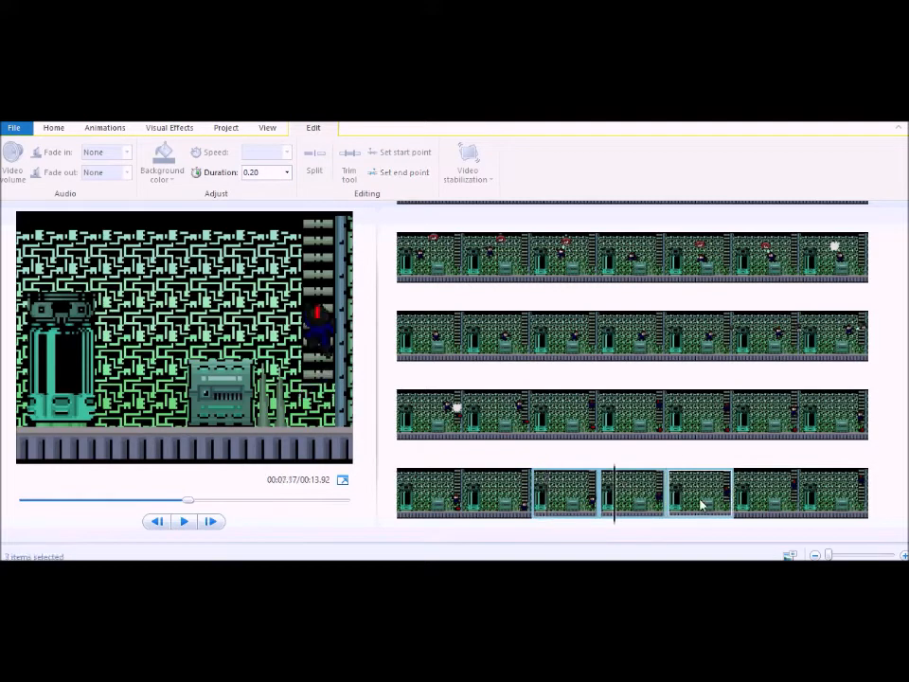
click(269, 173)
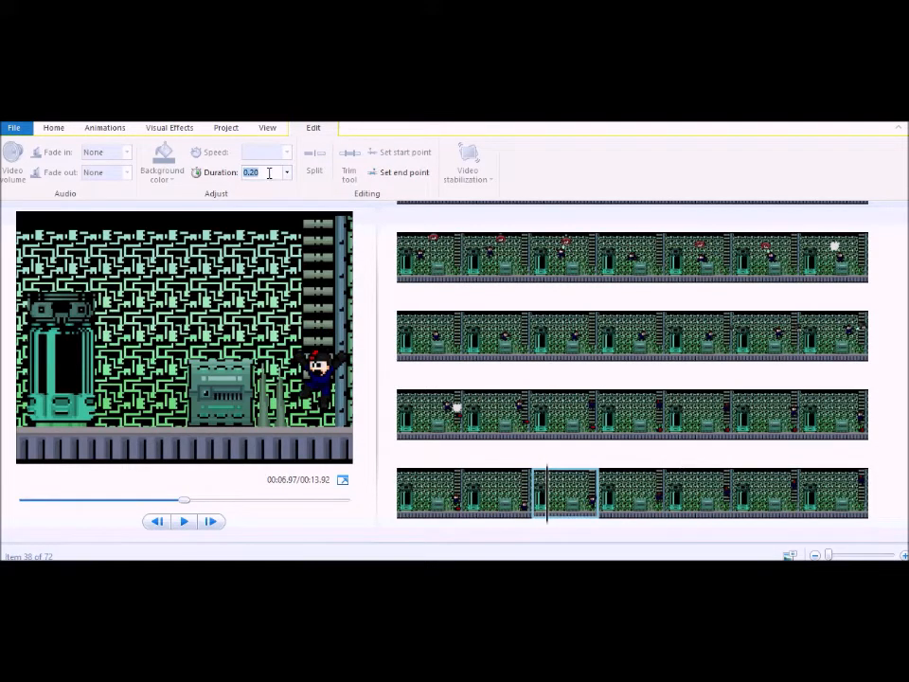
text(.08)
key(Return)
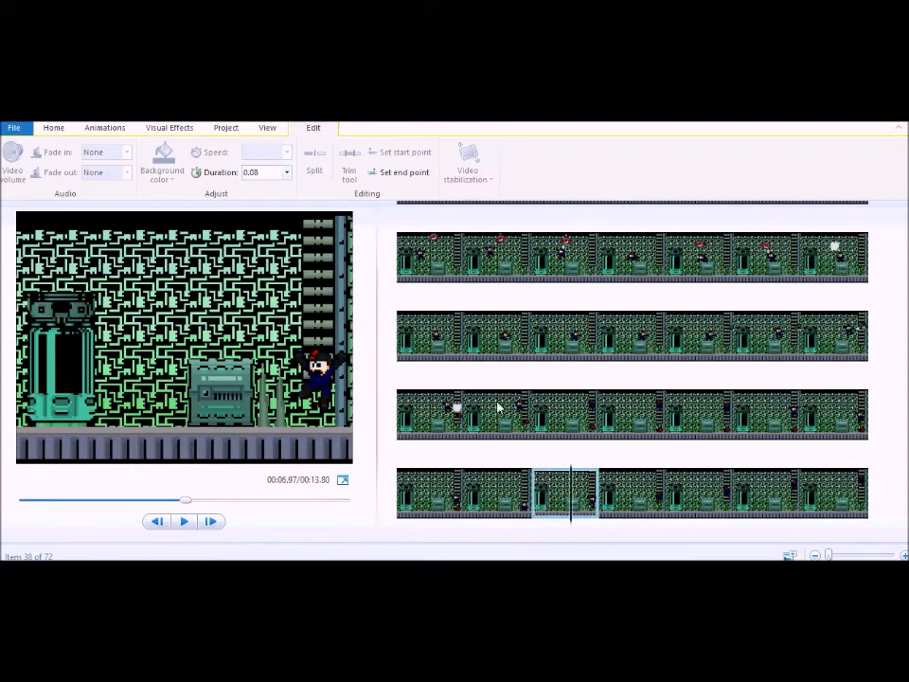
Step: Shorten the duration of frames 39 to 43, in which the character climbs up the ladder, all together
click(630, 492)
shift+click(756, 508)
scroll(839, 483, down, 1)
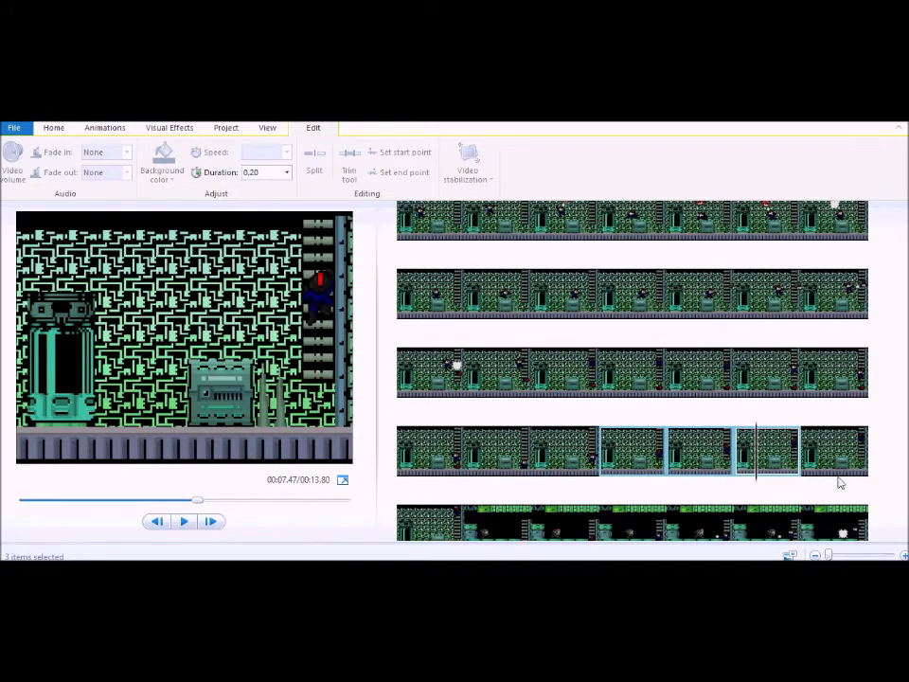
scroll(648, 479, down, 1)
shift+click(502, 490)
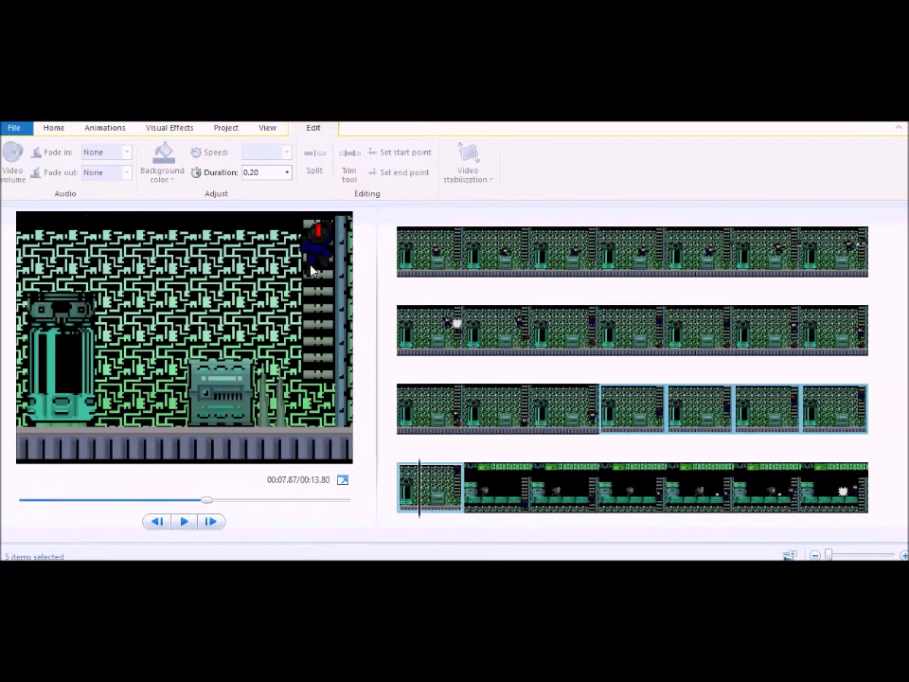
click(268, 171)
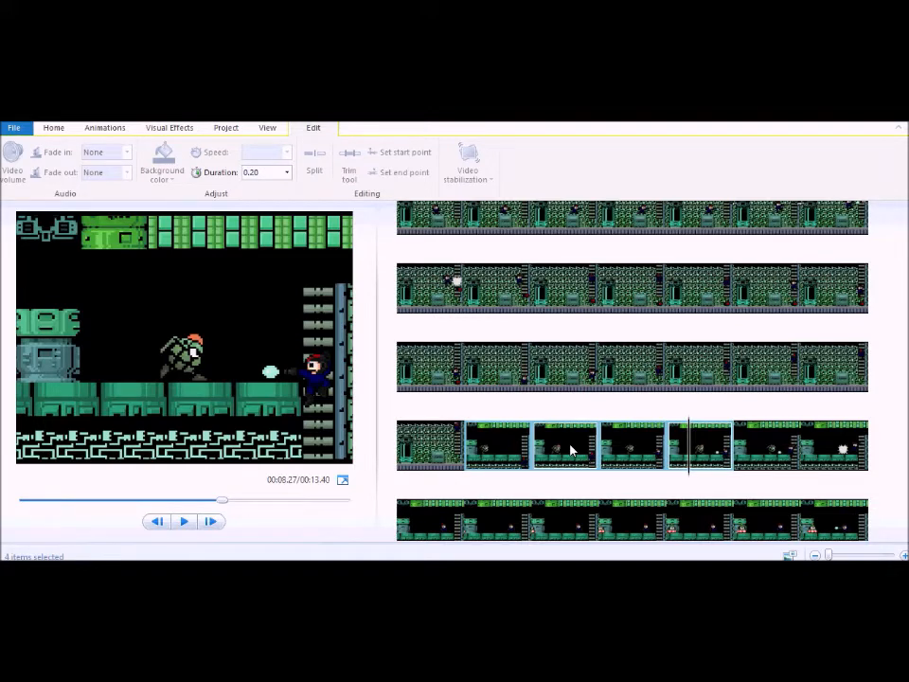
Step: Set the duration of frames 44 to 46, the first three frames of the new room, to 0.11 seconds each
key(shift+Left)
key(shift+Left)
key(shift+Right)
click(267, 172)
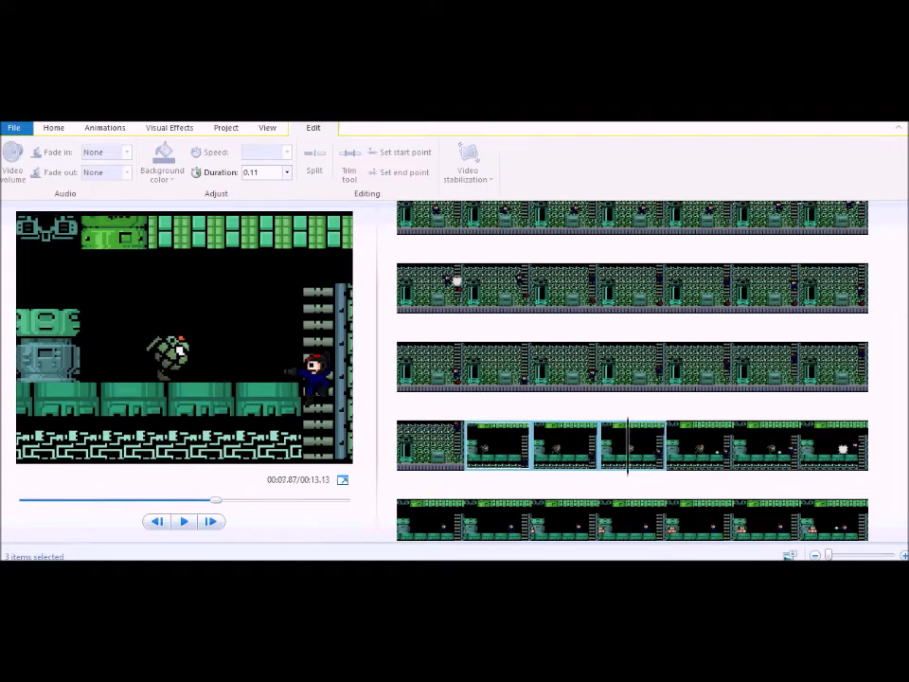
Step: Set the duration of frames 47 to 49, from the shot at the enemy through the explosion, to 0.09 seconds each
click(696, 463)
scroll(691, 429, down, 1)
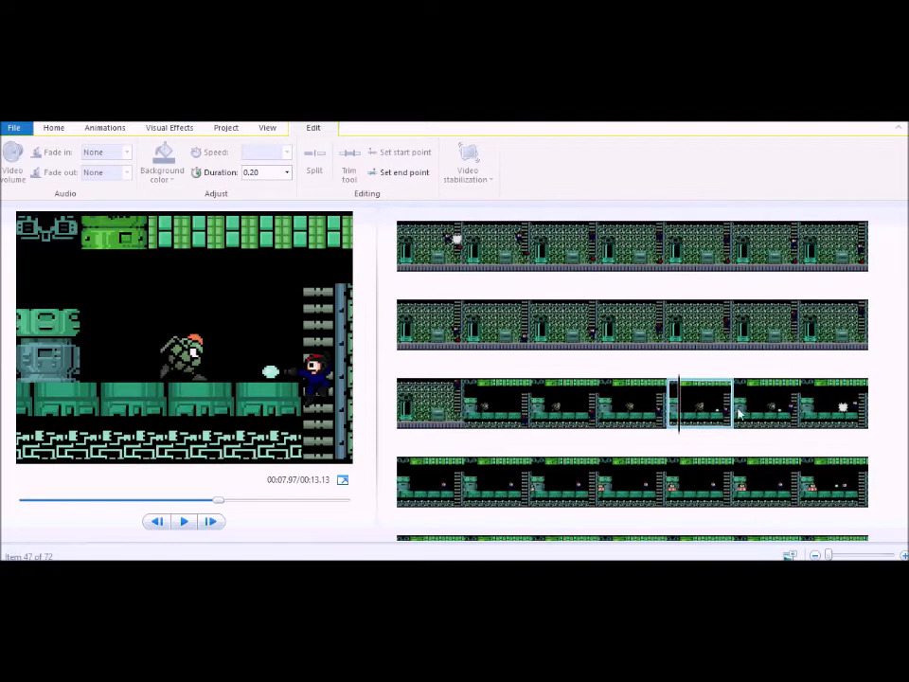
shift+click(751, 402)
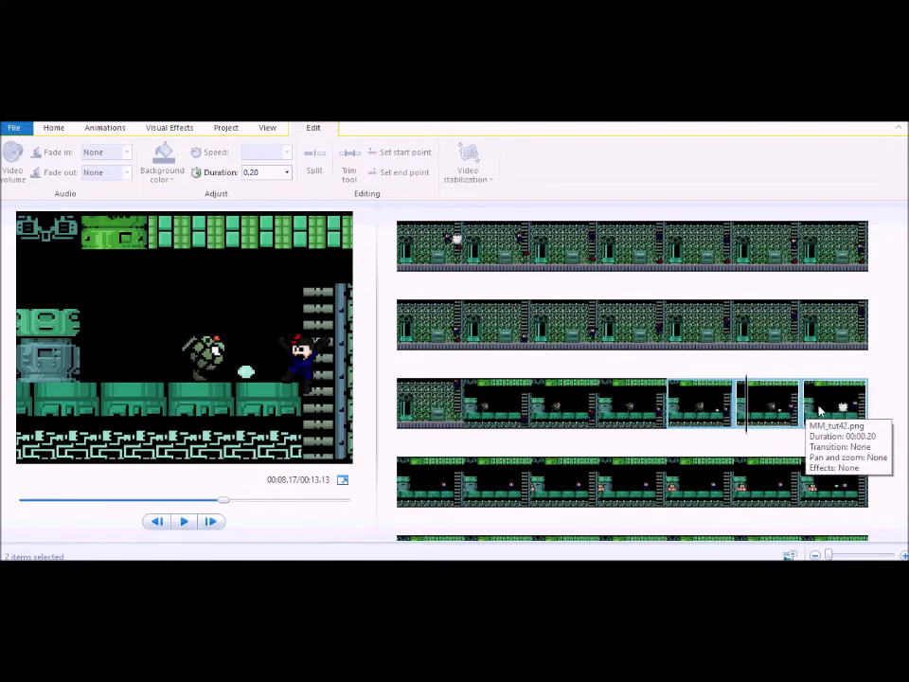
shift+click(838, 404)
click(270, 173)
text(0)
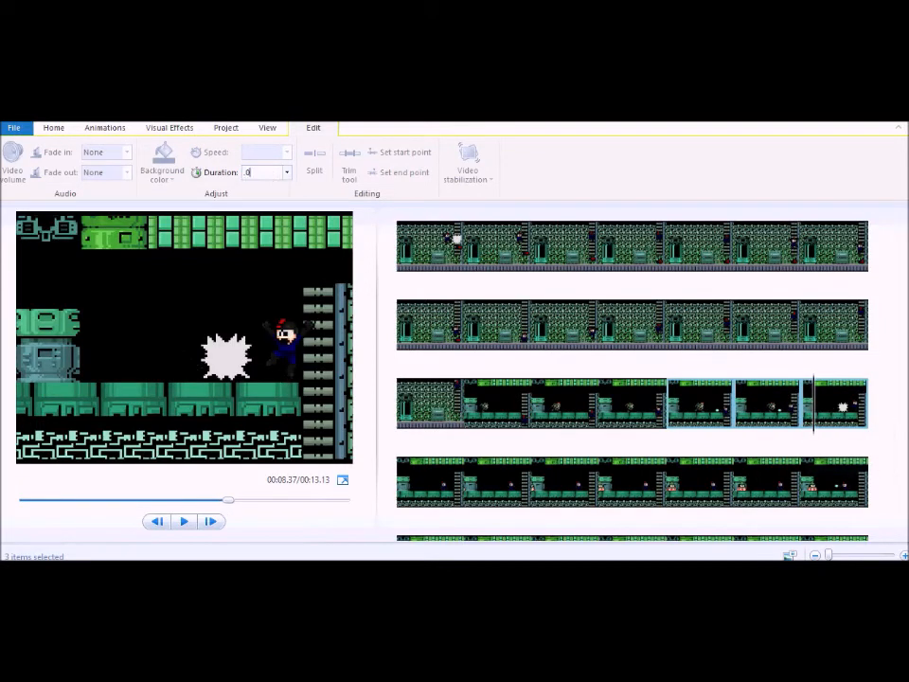
text(.20)
Step: Set the duration of frames 50 to 56, the row in which the striped enemy enters, to 0.09 seconds each
click(435, 484)
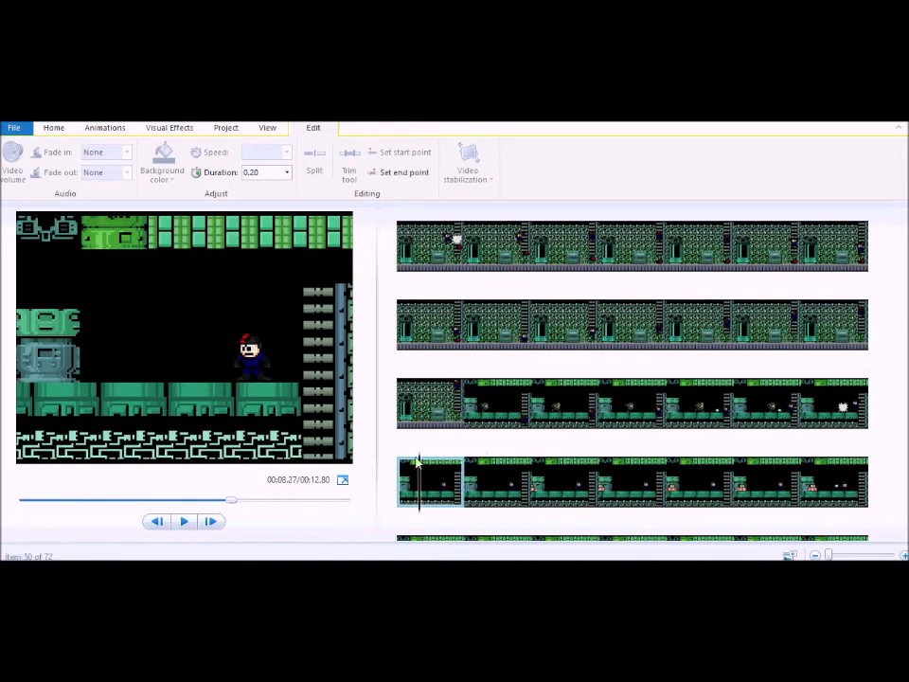
shift+click(526, 488)
shift+click(568, 493)
shift+click(620, 499)
shift+click(674, 497)
shift+click(743, 491)
scroll(795, 469, down, 1)
shift+click(814, 440)
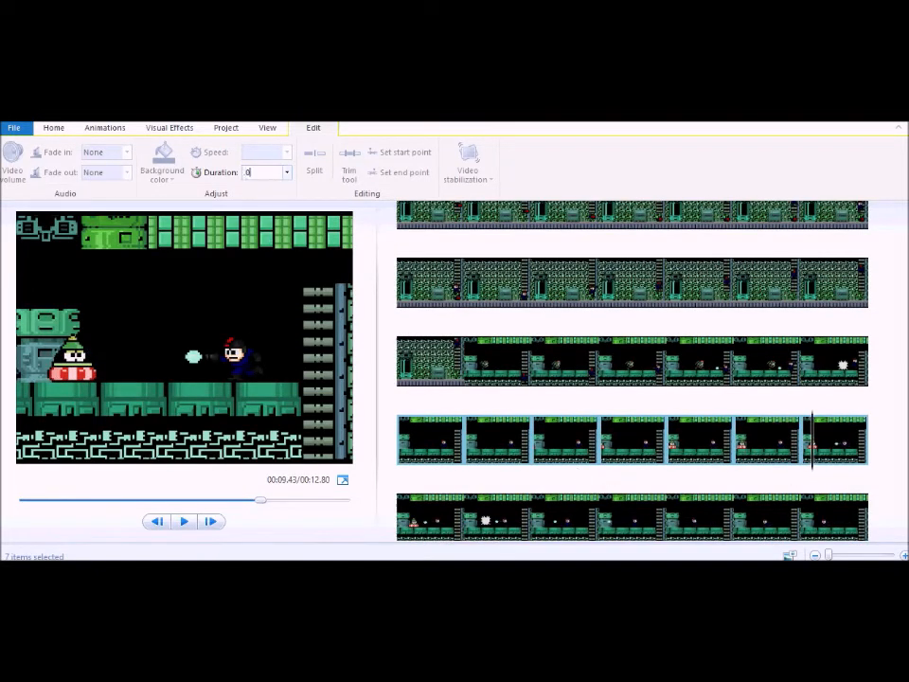
key(Return)
Step: Preview the new room's animation from frame 44, where the first enemy approaches the ladder
scroll(462, 362, down, 1)
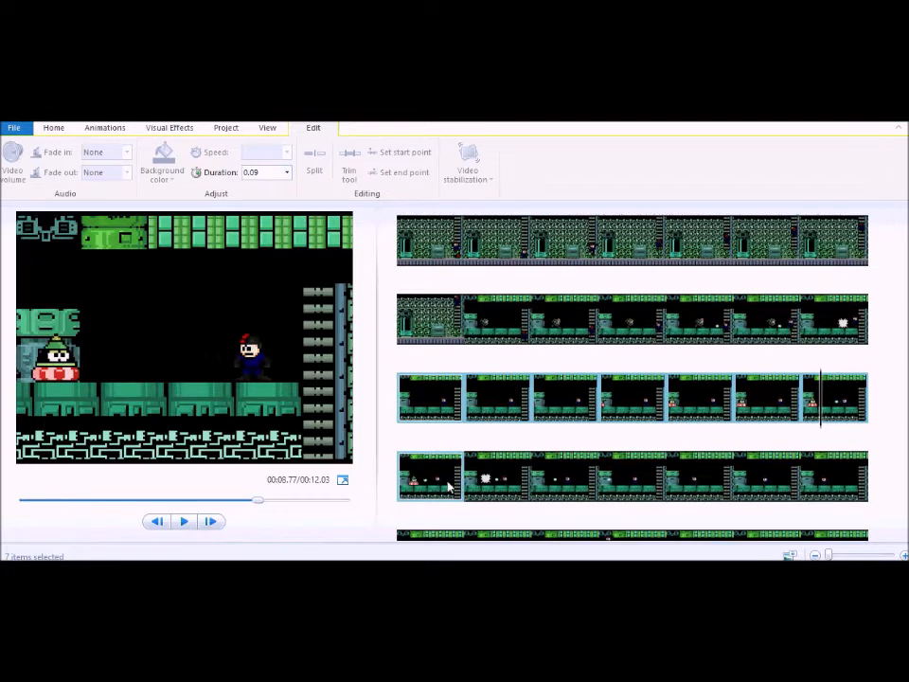
click(447, 482)
click(474, 315)
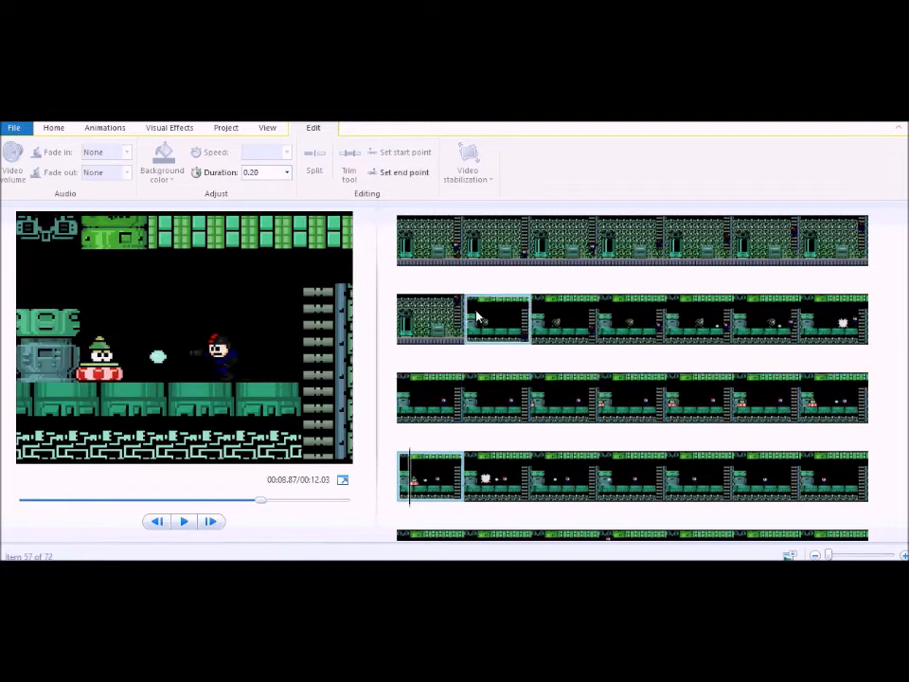
click(182, 522)
click(182, 522)
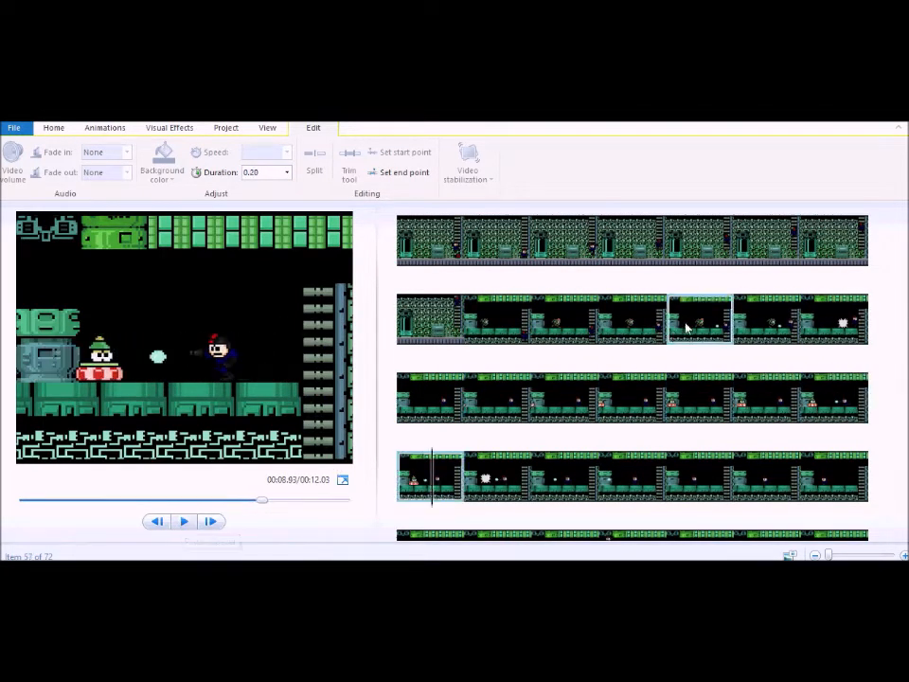
click(479, 317)
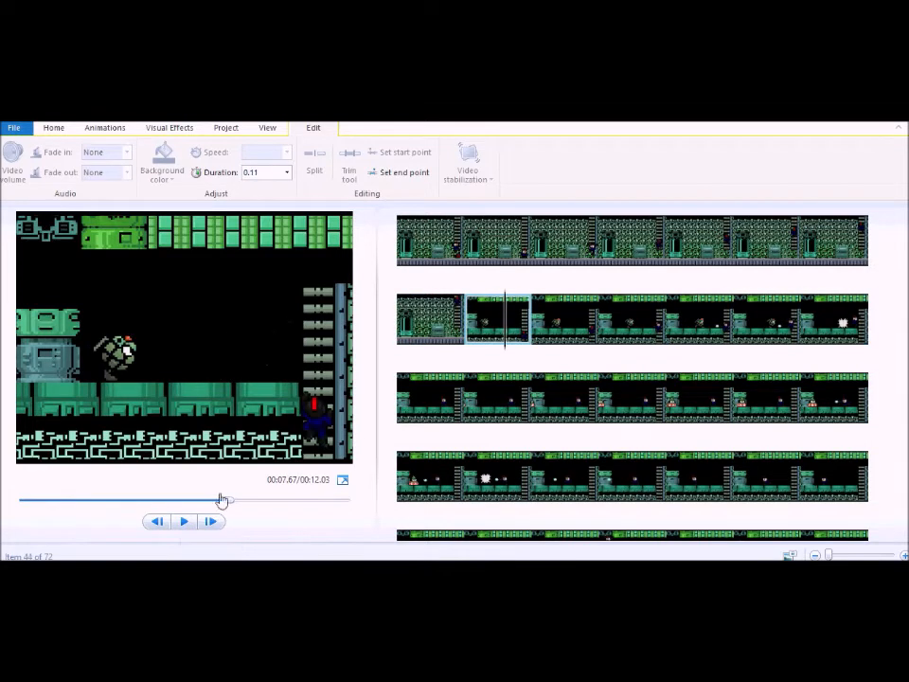
click(186, 521)
click(186, 521)
Step: Compare the shot, explosion and landing frames 48 to 50 to examine their order and durations
click(794, 327)
click(825, 327)
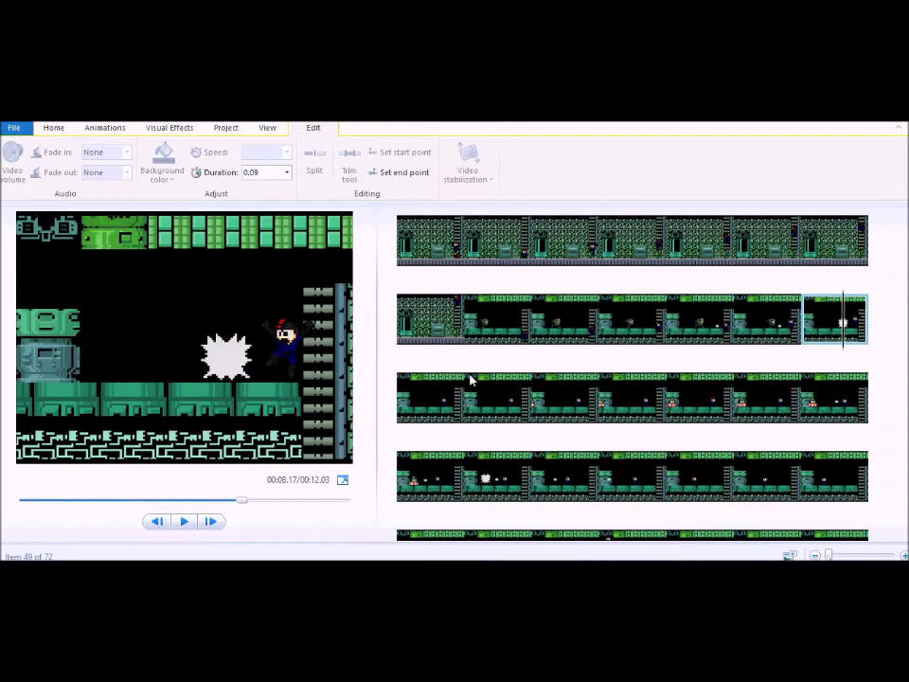
click(440, 393)
click(835, 337)
click(784, 334)
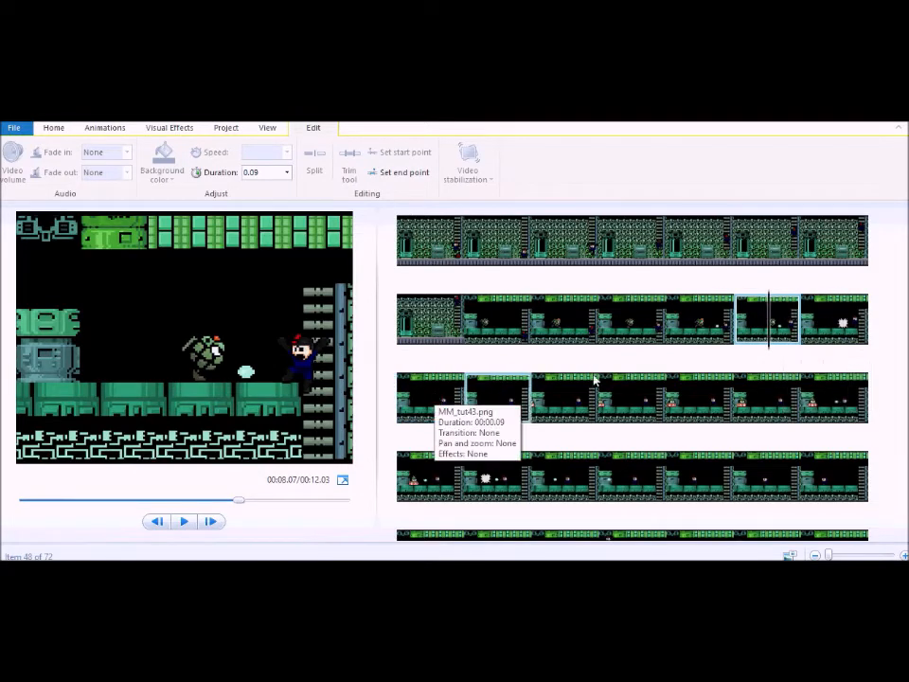
click(806, 339)
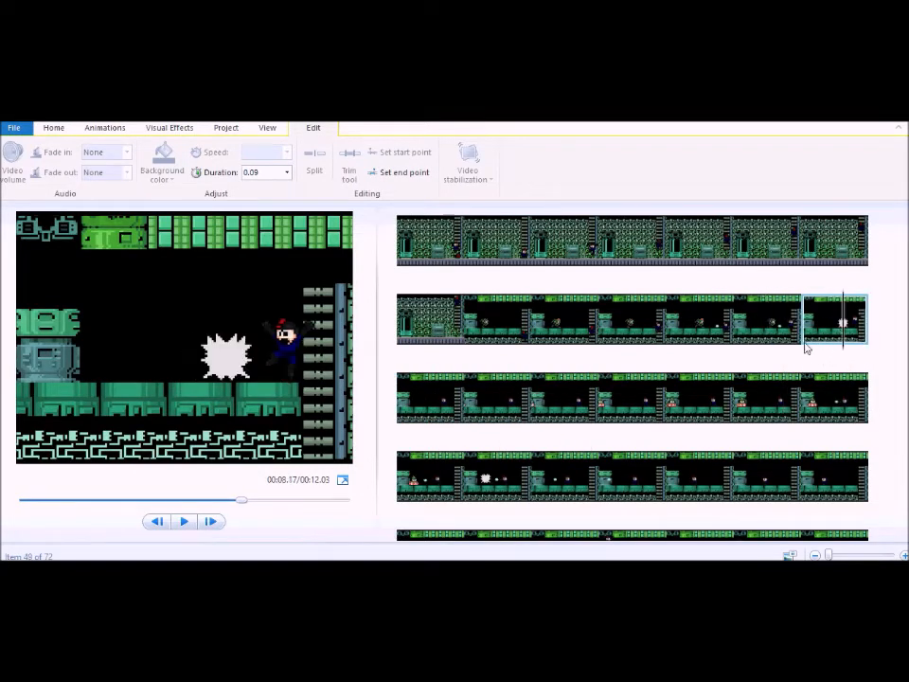
click(426, 402)
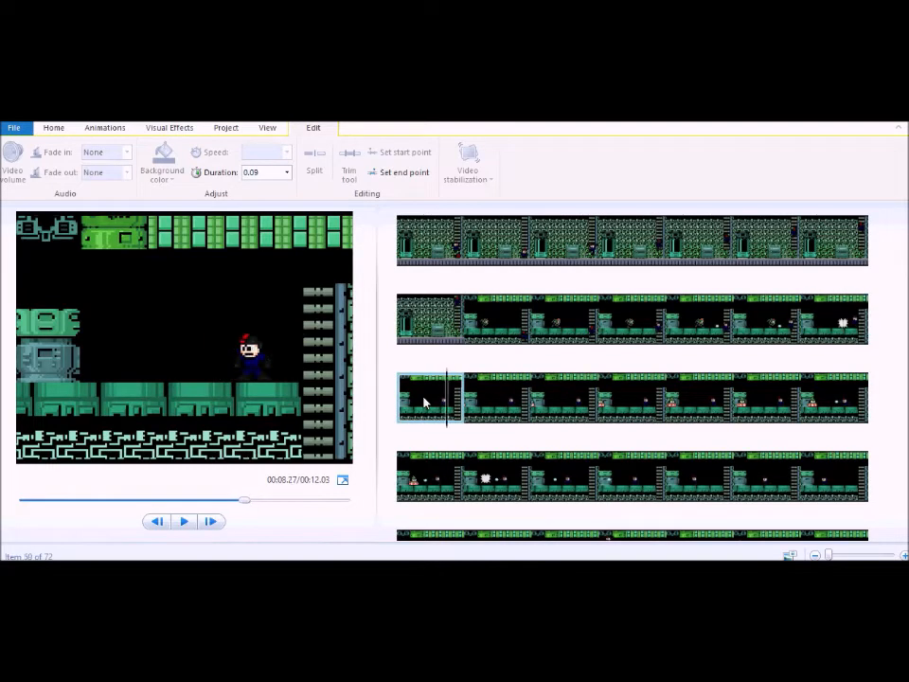
click(833, 322)
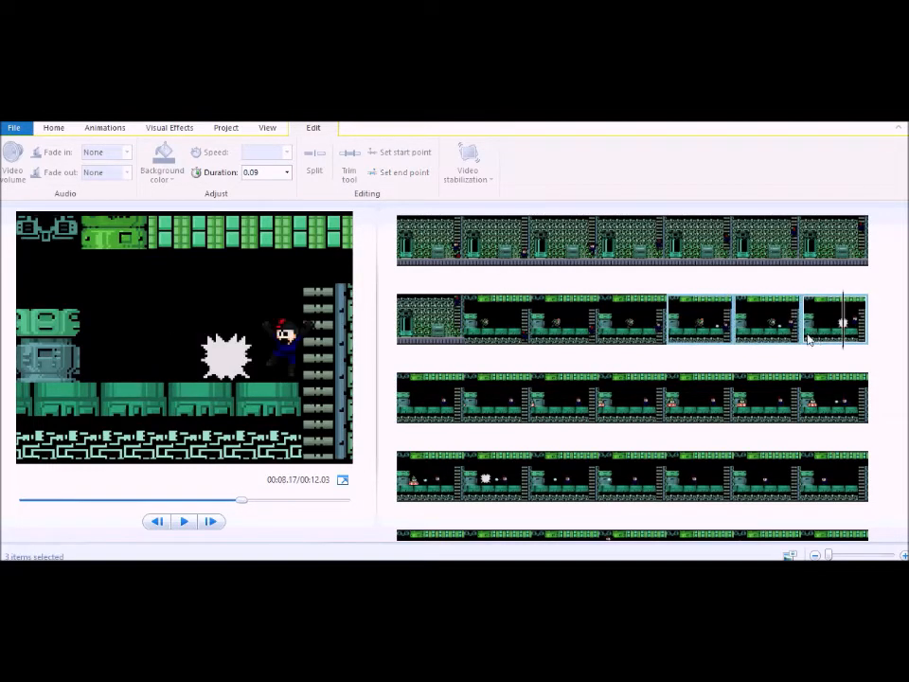
ctrl+click(772, 329)
ctrl+click(433, 398)
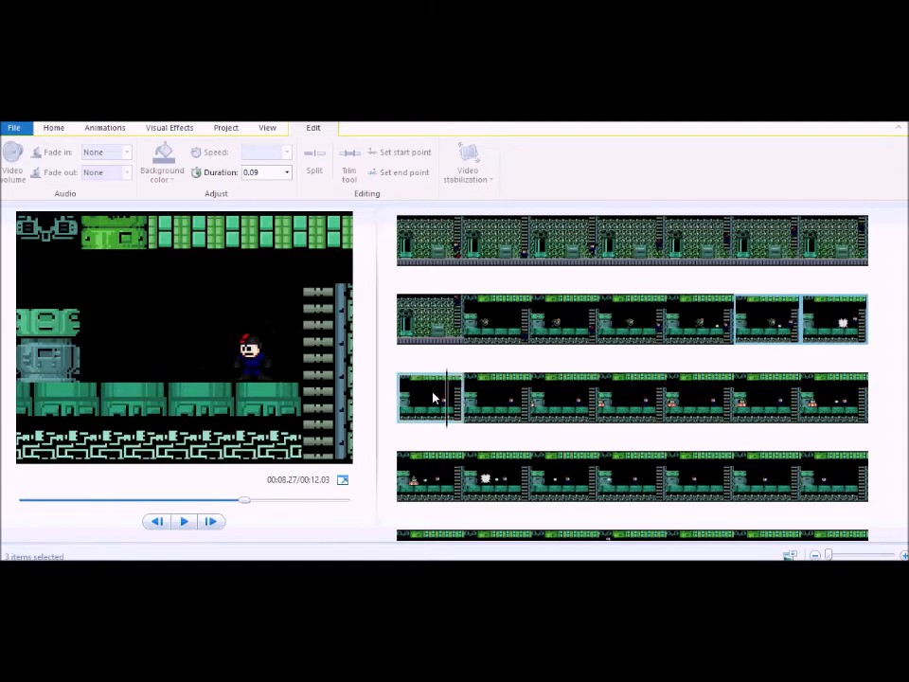
click(272, 174)
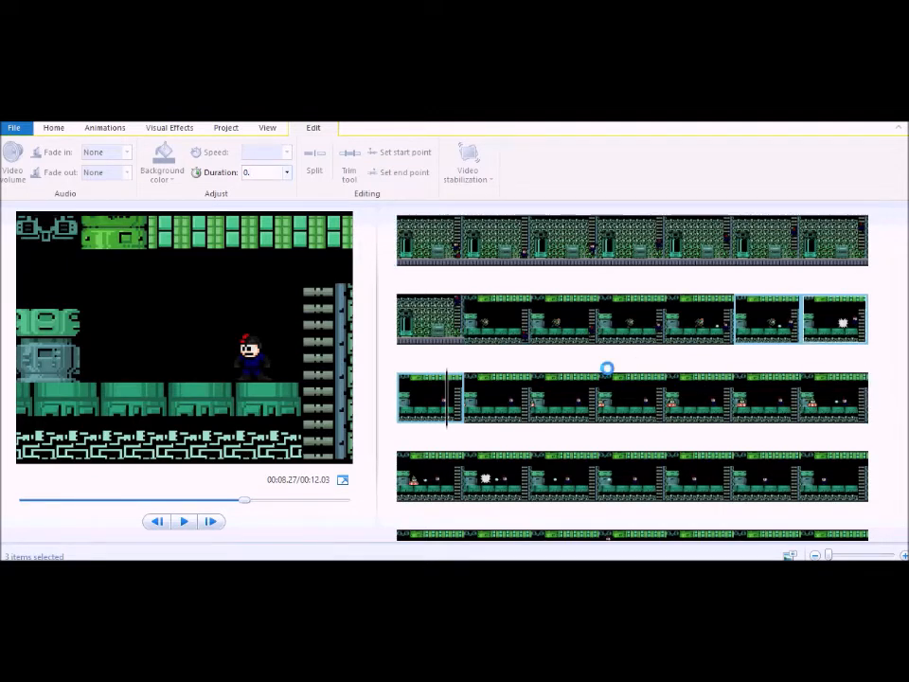
click(543, 353)
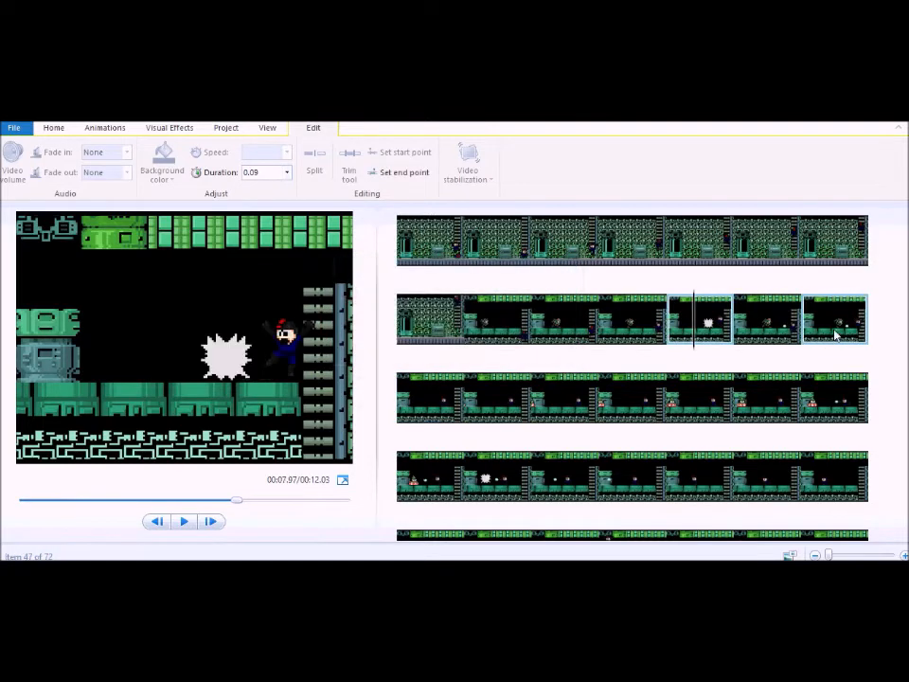
Step: Move the misplaced explosion frame from position 47 to position 49, directly after the two shot frames
click(442, 406)
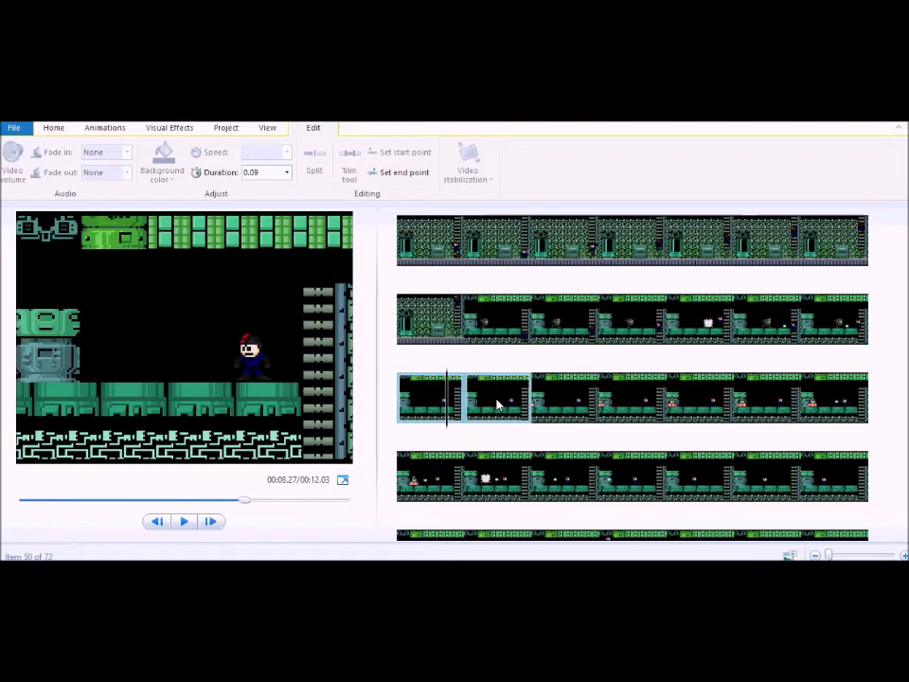
click(843, 320)
click(438, 404)
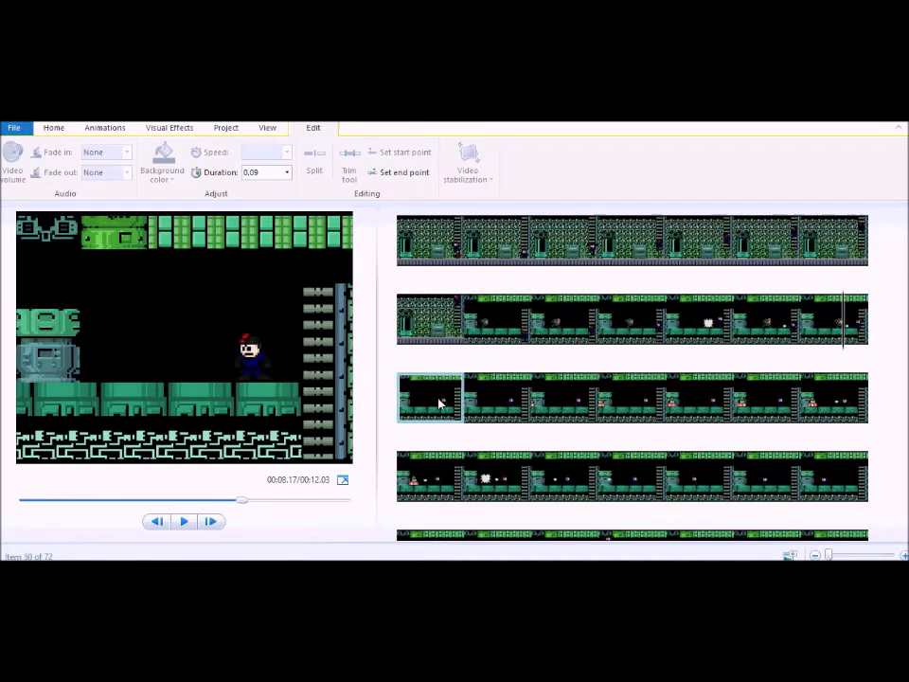
click(711, 329)
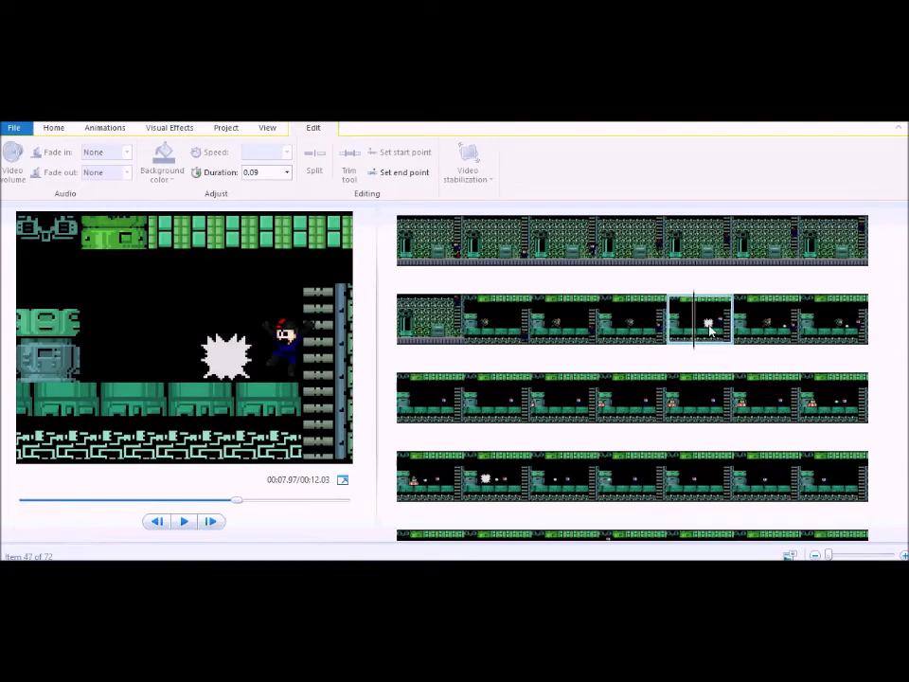
drag(703, 332, 866, 349)
click(656, 336)
click(697, 328)
click(782, 322)
click(825, 322)
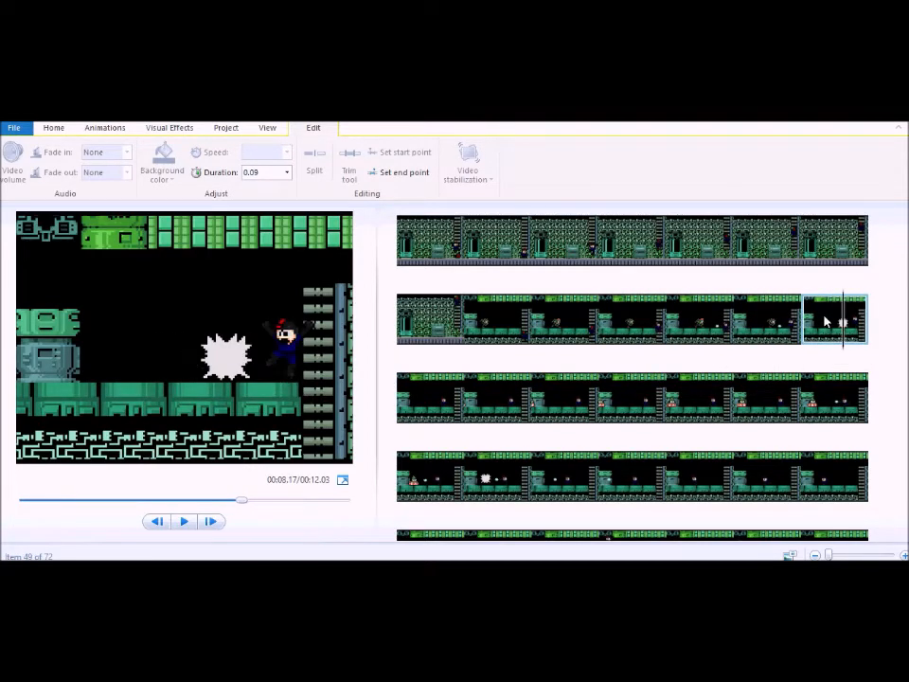
Step: Set the duration of frame 50, where the character stands alone after the explosion, to 0.5 seconds
click(447, 387)
click(813, 328)
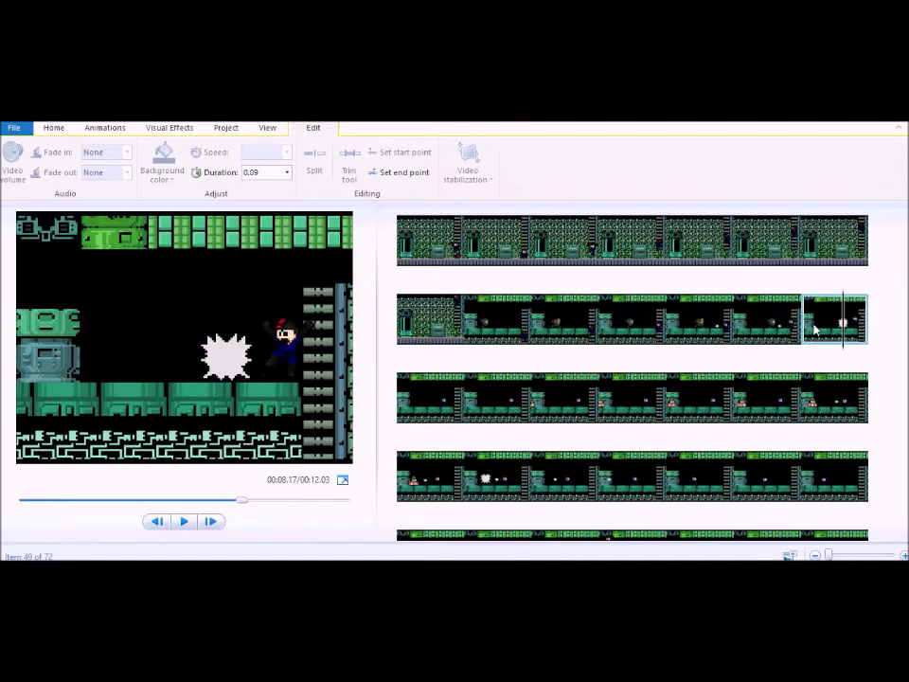
click(447, 388)
click(263, 171)
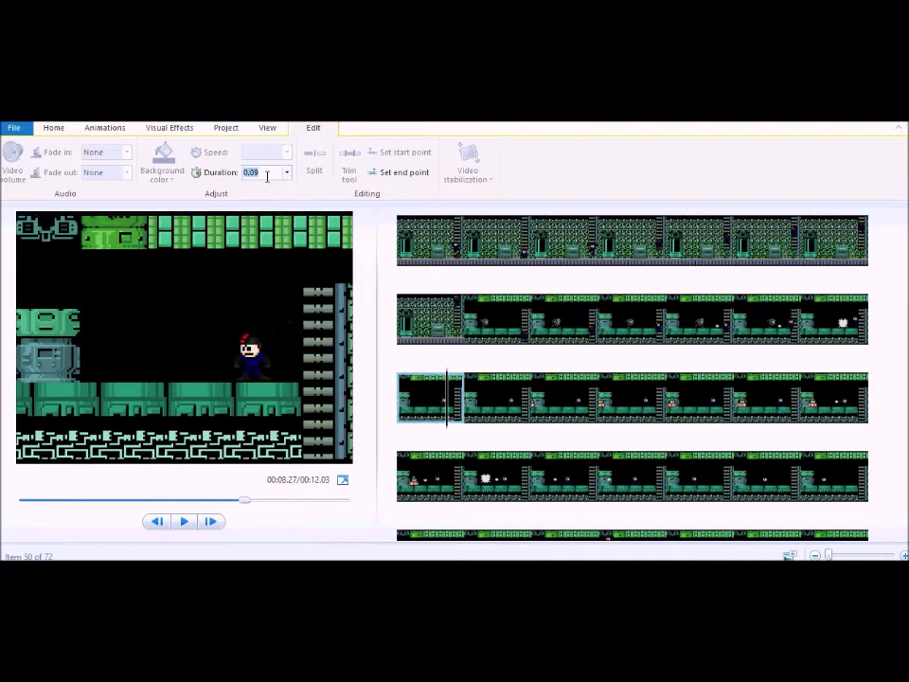
text(.5)
key(Return)
Step: Set the duration of frames 51 to 57, from the striped enemy's entrance through the shot at it, to 0.09 seconds each
click(507, 417)
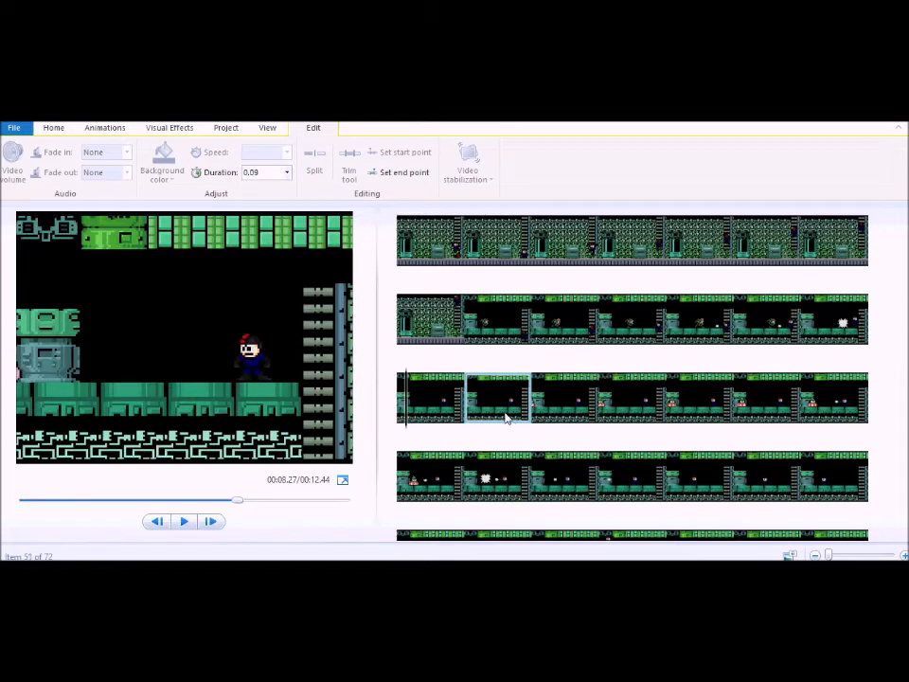
shift+click(417, 478)
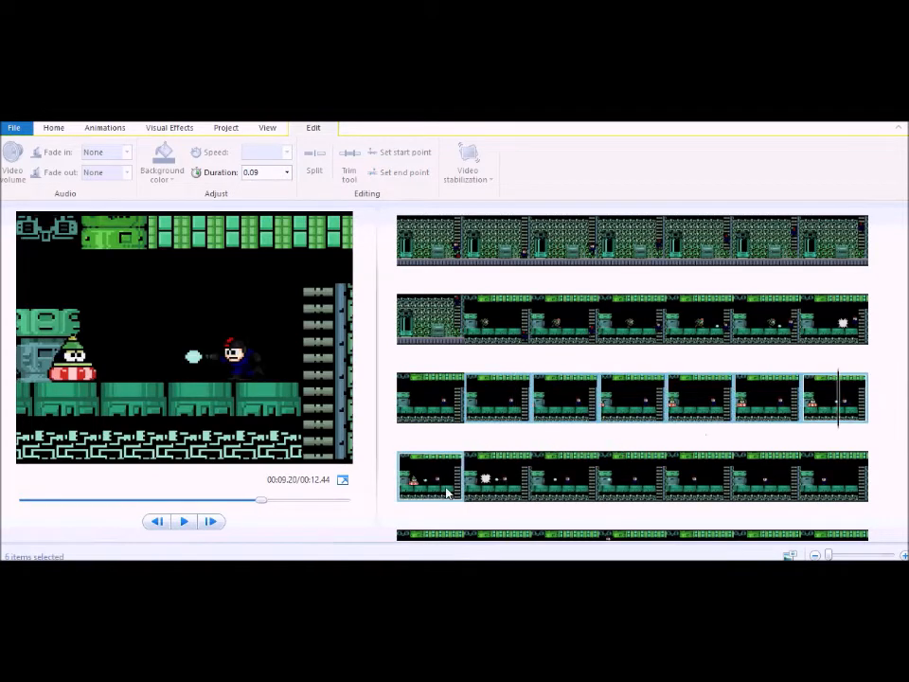
click(267, 171)
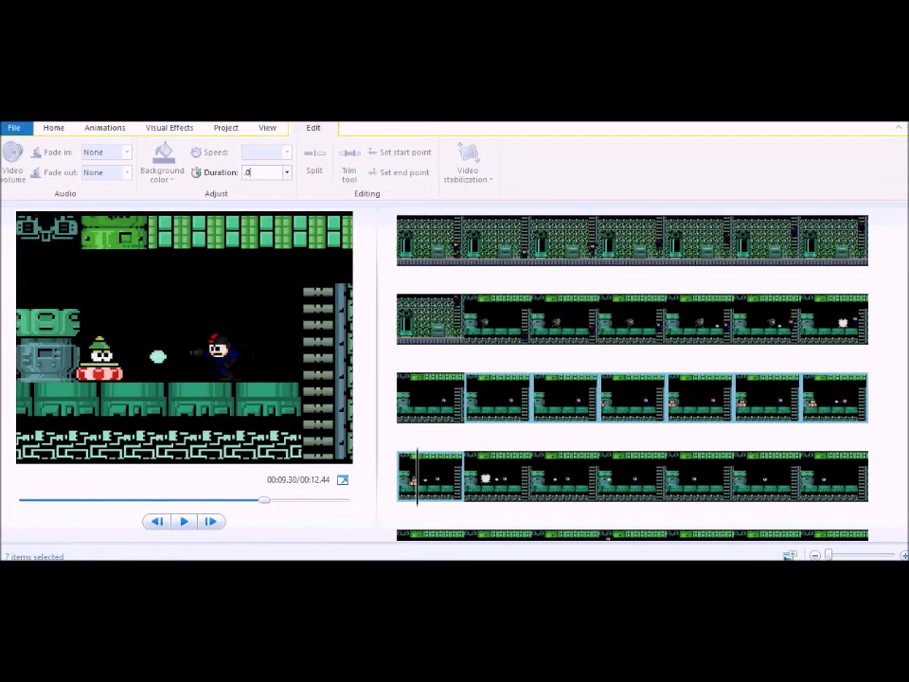
text(.09)
key(Return)
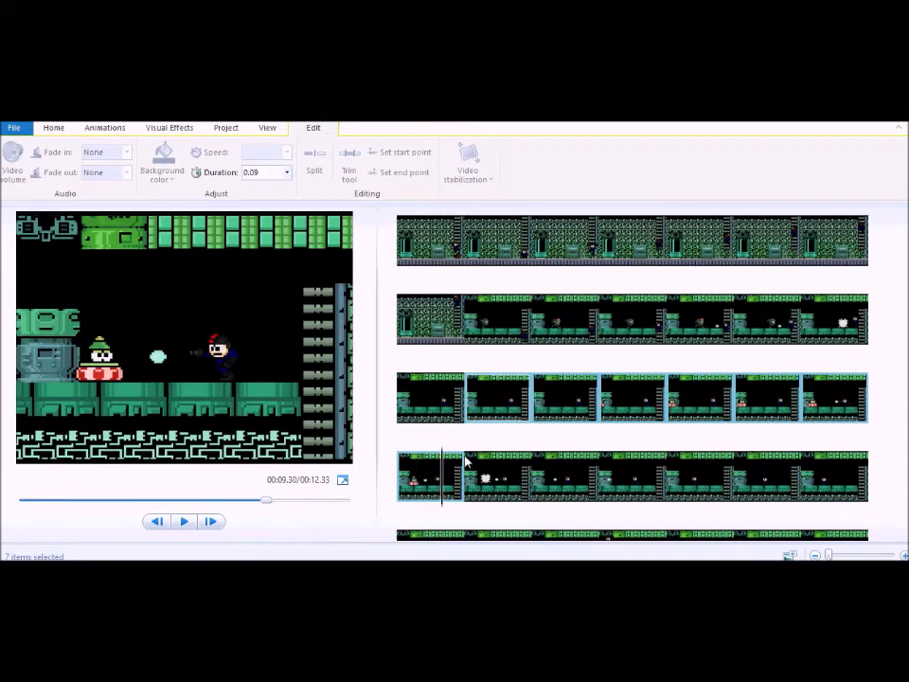
Step: Compare the shot, explosion and follow-up frames 57 to 59 to examine how the projectile and character change between them
click(492, 494)
click(456, 487)
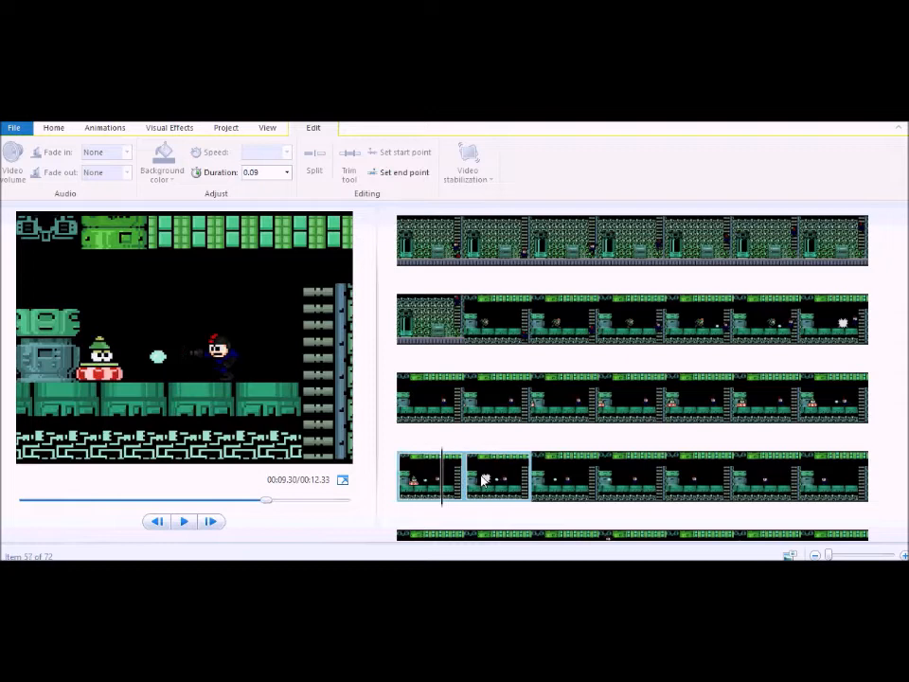
click(494, 490)
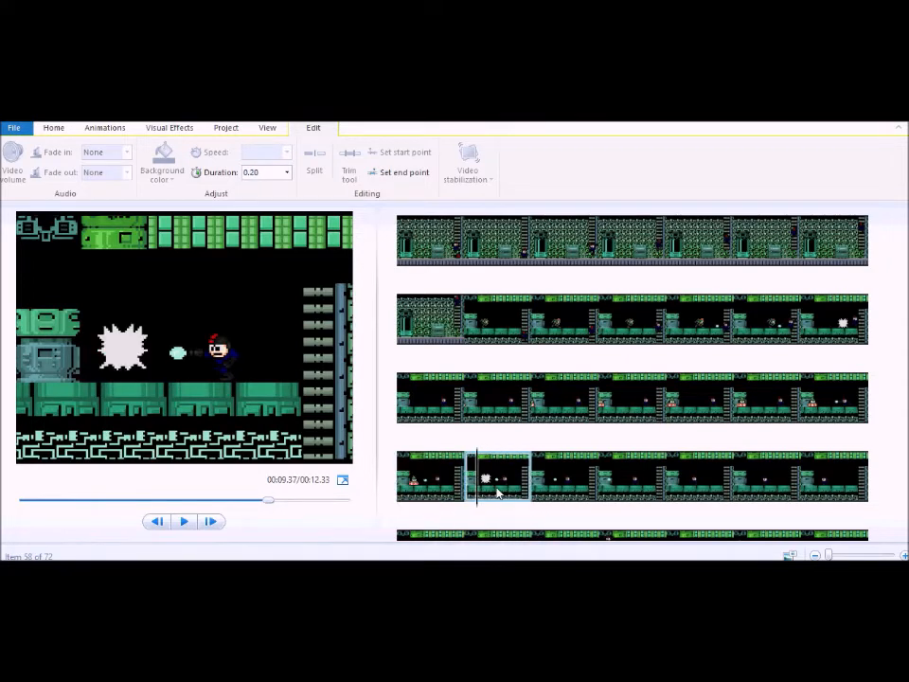
click(561, 490)
click(438, 481)
click(488, 480)
click(442, 481)
click(488, 480)
click(443, 481)
click(487, 480)
click(447, 485)
click(483, 482)
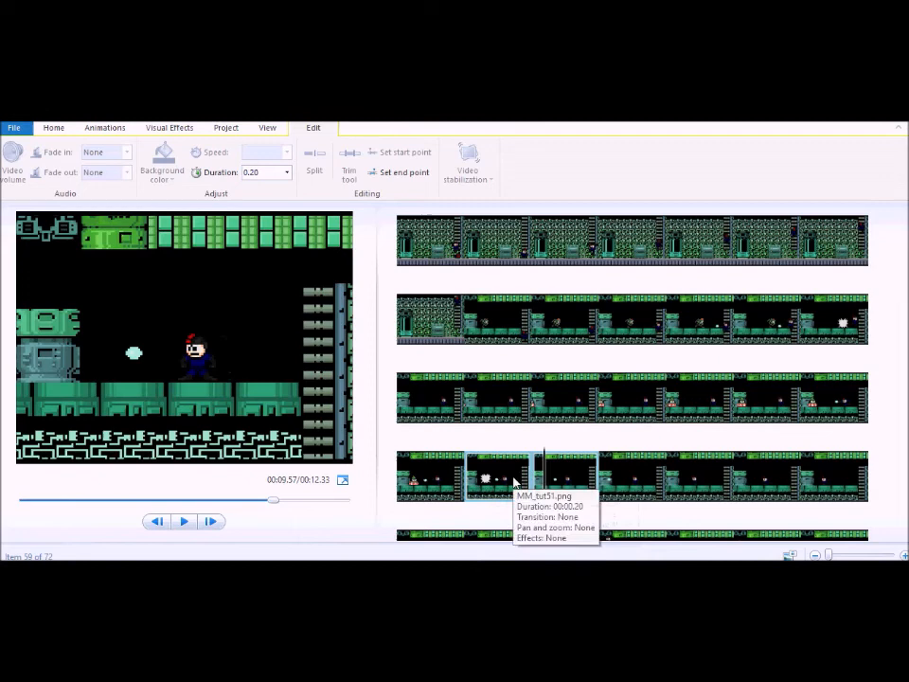
Step: Preview the second room's animation from frame 44 through the striped enemy's defeat, stopping as the character runs
click(484, 316)
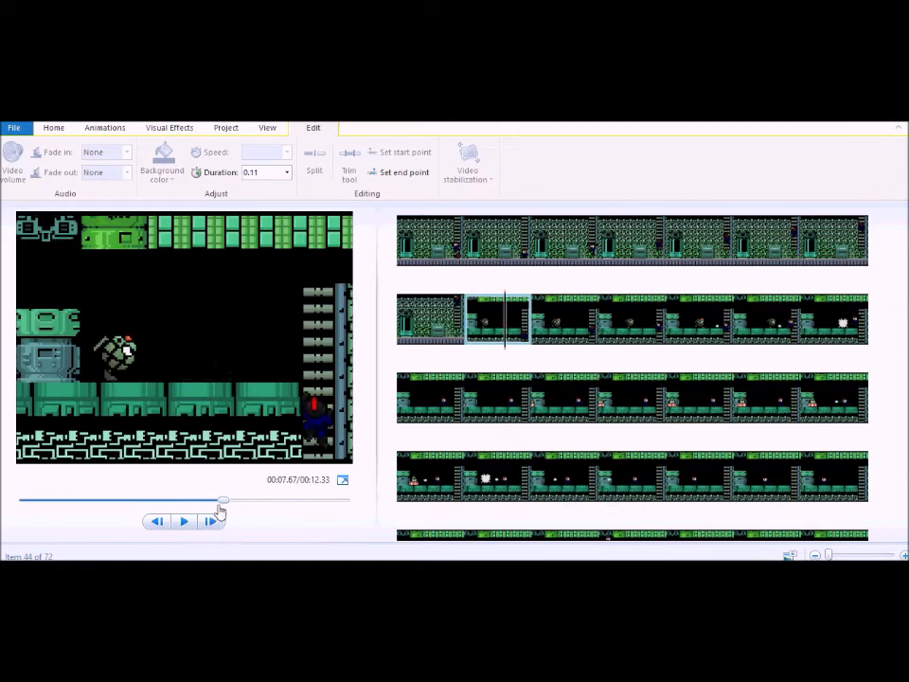
click(182, 522)
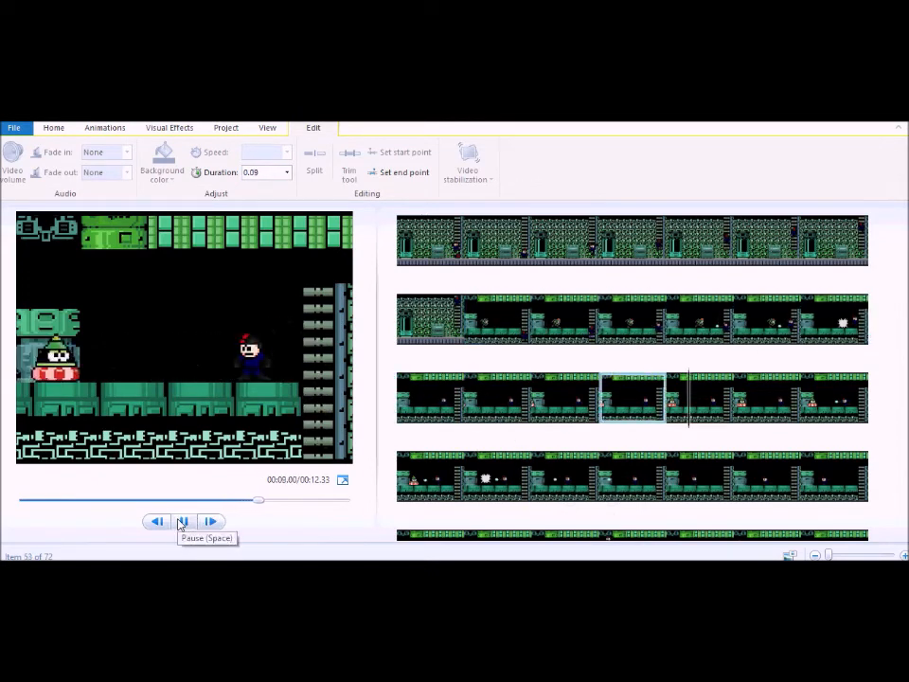
click(182, 521)
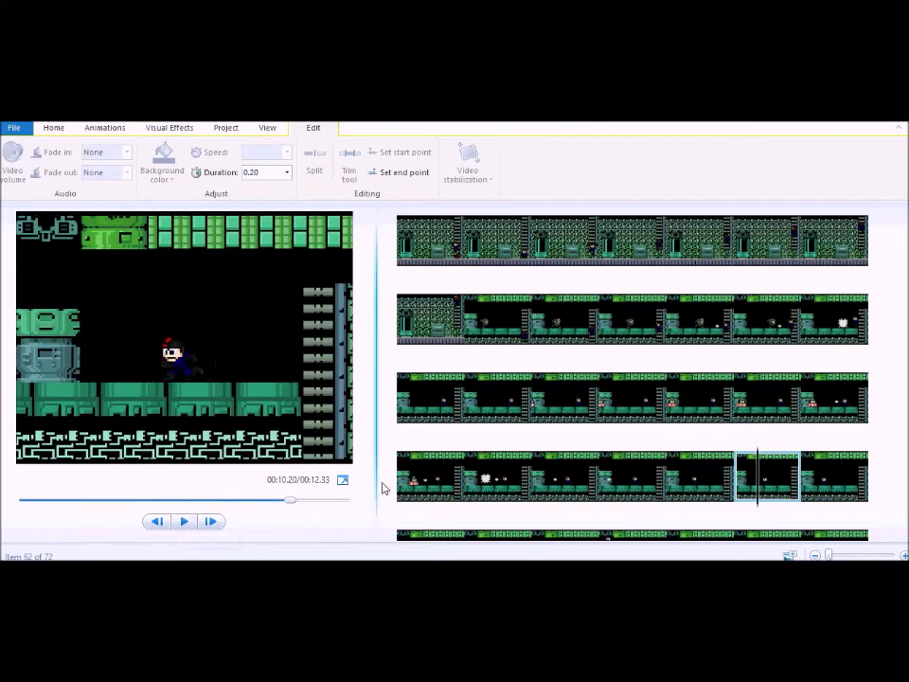
Step: Compare frames 60 to 63 and move the running frame at position 62 ahead of frame 61
click(589, 487)
click(611, 478)
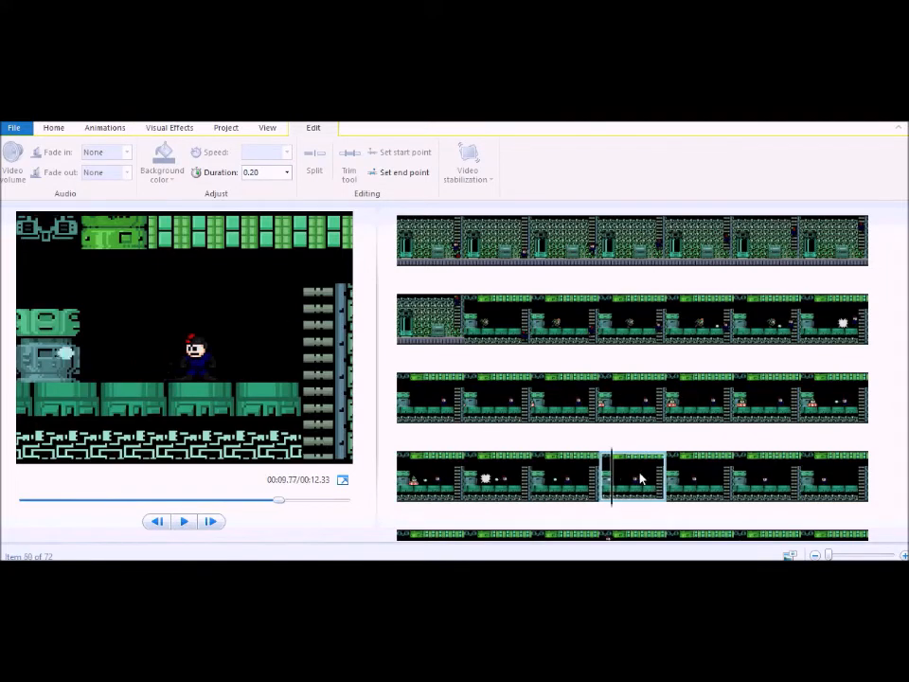
click(707, 474)
click(773, 483)
click(710, 478)
click(768, 483)
click(690, 479)
key(Left)
click(723, 494)
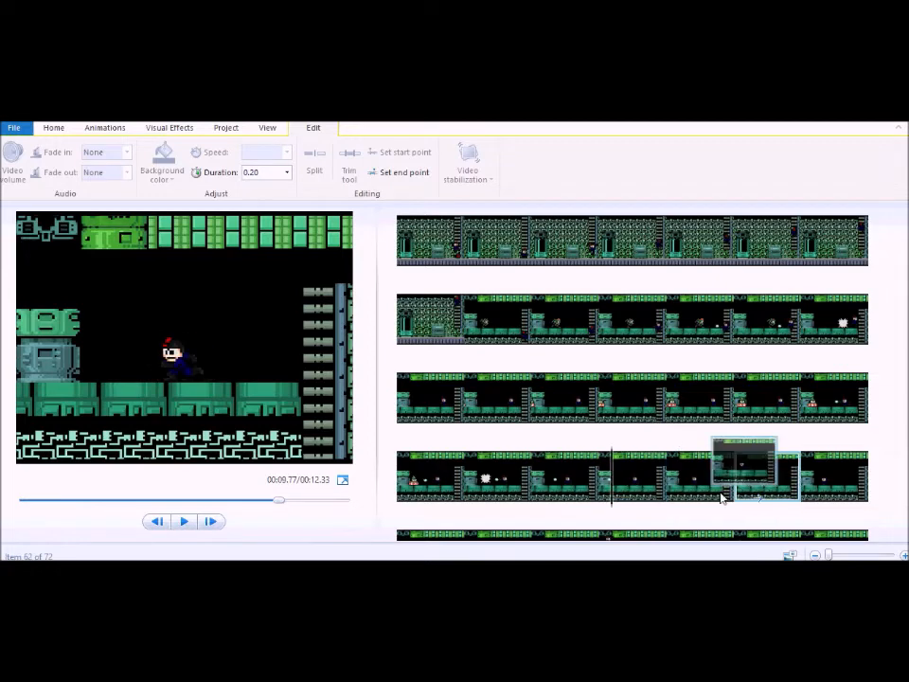
click(772, 487)
click(833, 483)
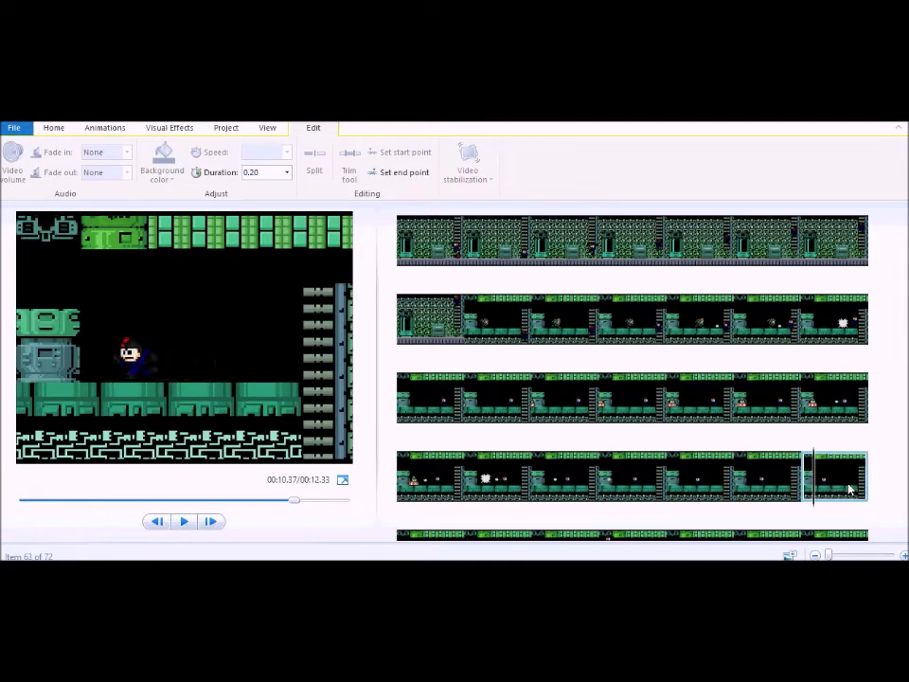
Step: Set the duration of explosion frame 58 to 0.1 seconds and play back the shot from frame 57
click(480, 481)
key(shift+Right)
key(shift+Right)
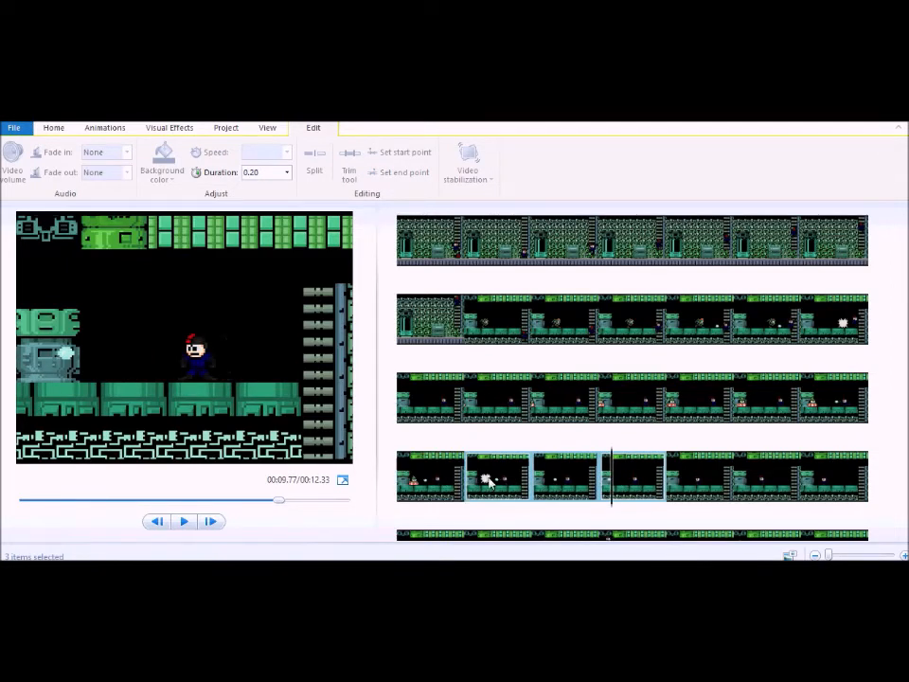
click(488, 481)
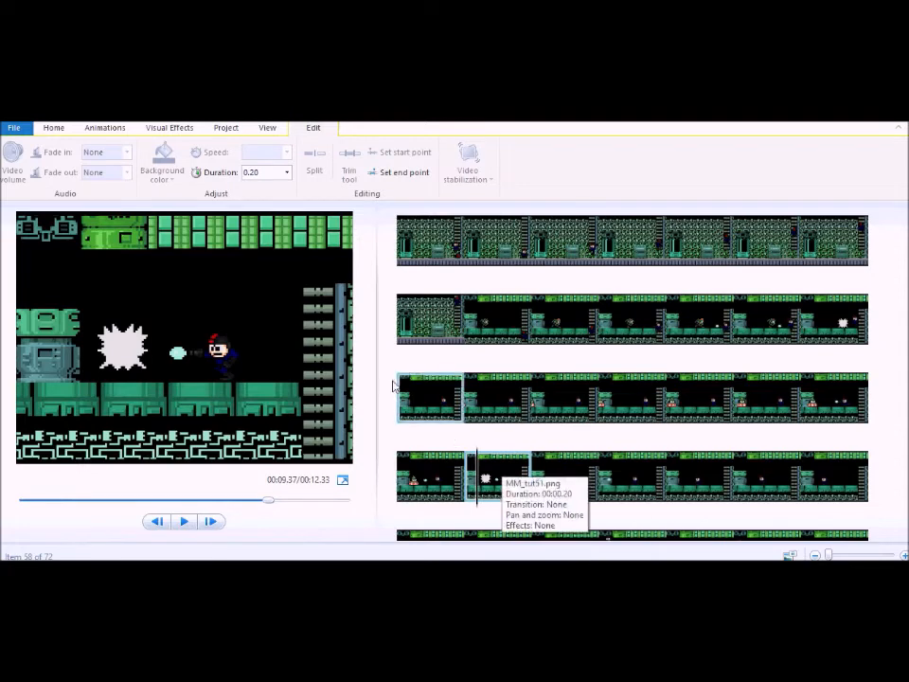
click(267, 173)
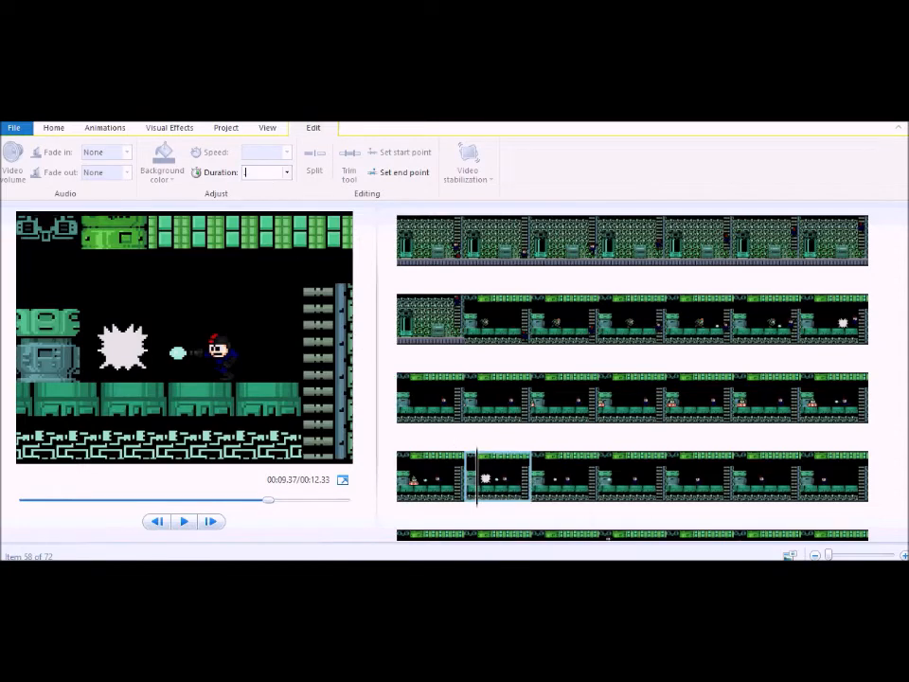
text(.1)
key(Return)
click(435, 485)
click(183, 523)
Step: Set the duration of frames 59 and 60, where the second projectile flies off, to 0.09 seconds each
click(574, 480)
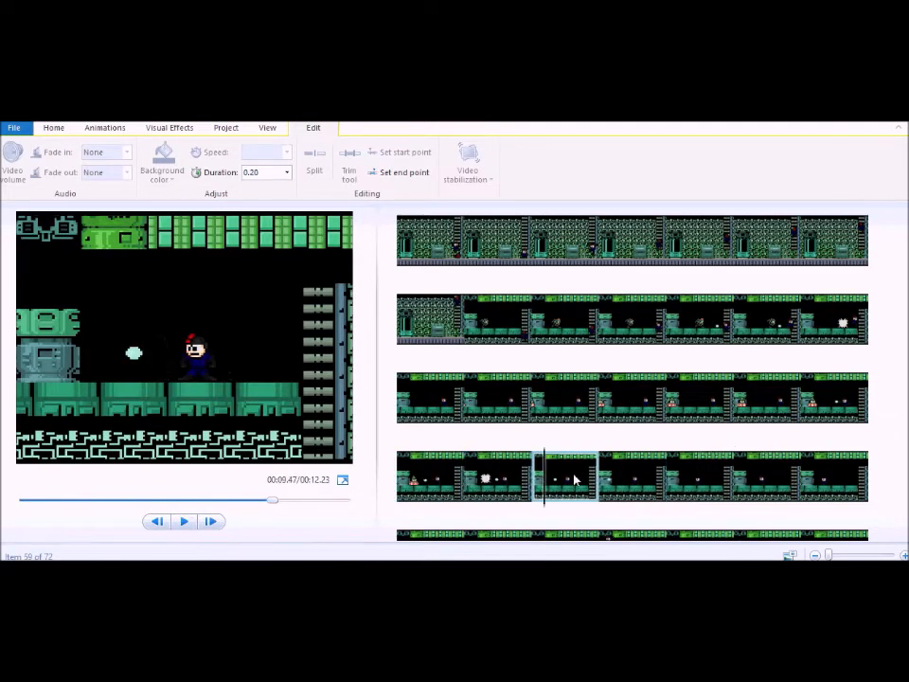
shift+click(690, 480)
click(639, 489)
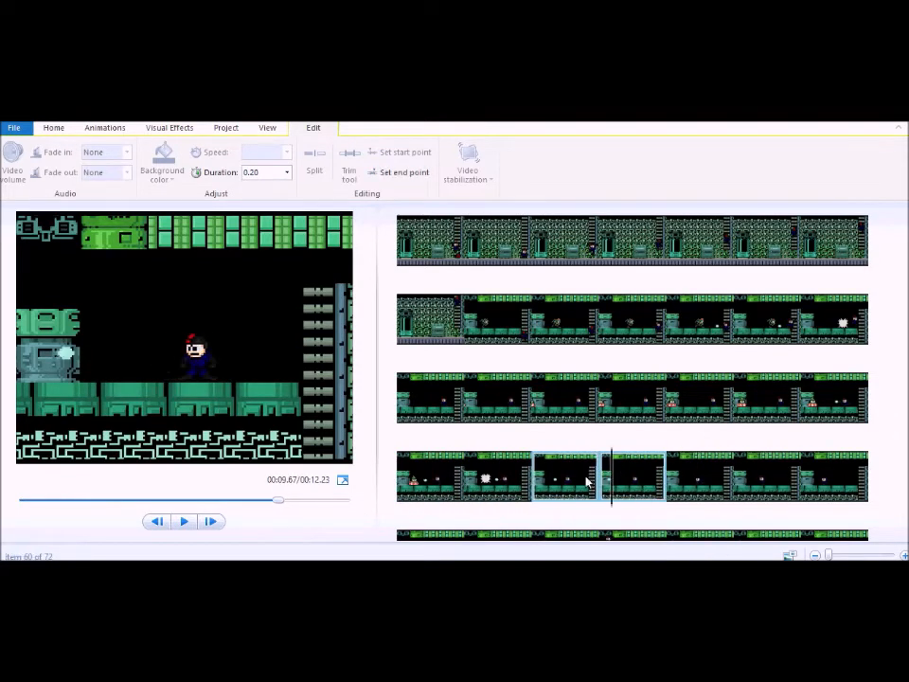
shift+click(569, 480)
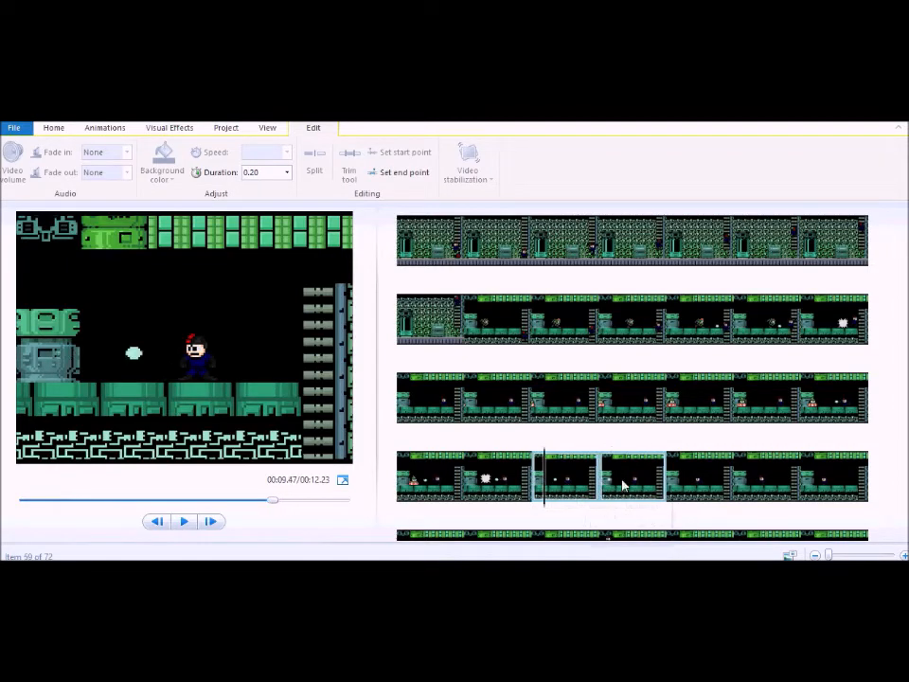
click(264, 172)
text(0.09)
Step: Set the duration of running frames 61 to 63 to 0.11 seconds each
click(696, 490)
scroll(706, 506, down, 2)
shift+click(815, 368)
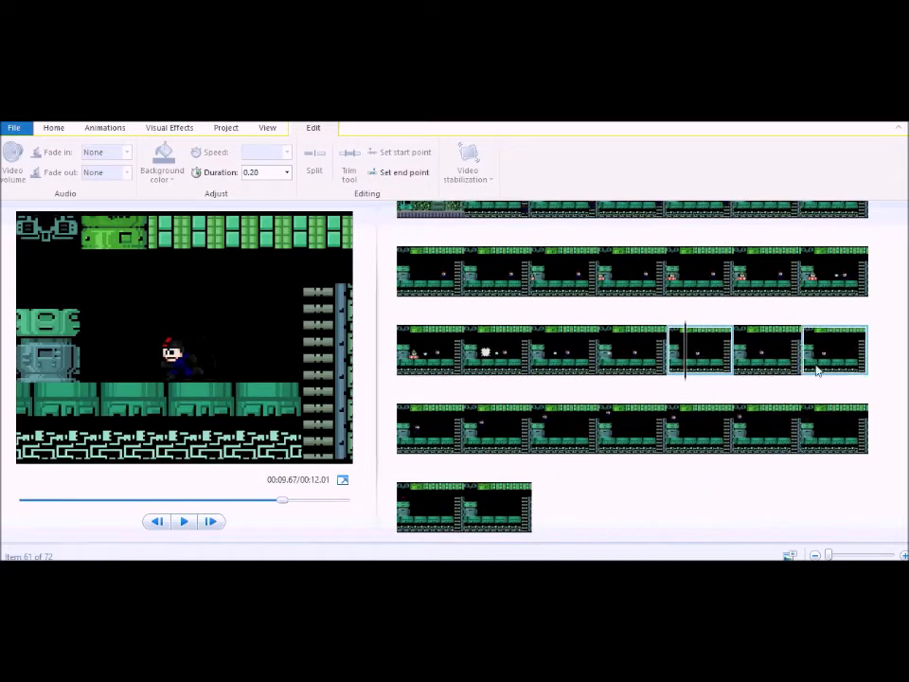
click(267, 172)
text(.11)
key(Return)
Step: Set the duration of frames 64 to 67, the jump up to the ledge, to 0.08 seconds each
click(424, 416)
shift+click(599, 451)
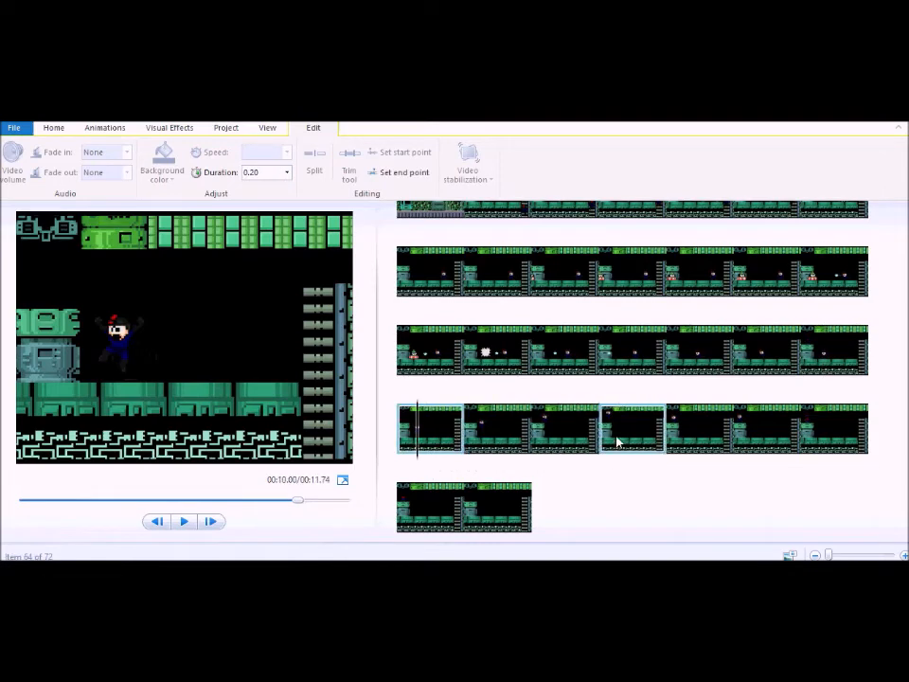
shift+click(616, 438)
click(268, 172)
text(.08)
key(Return)
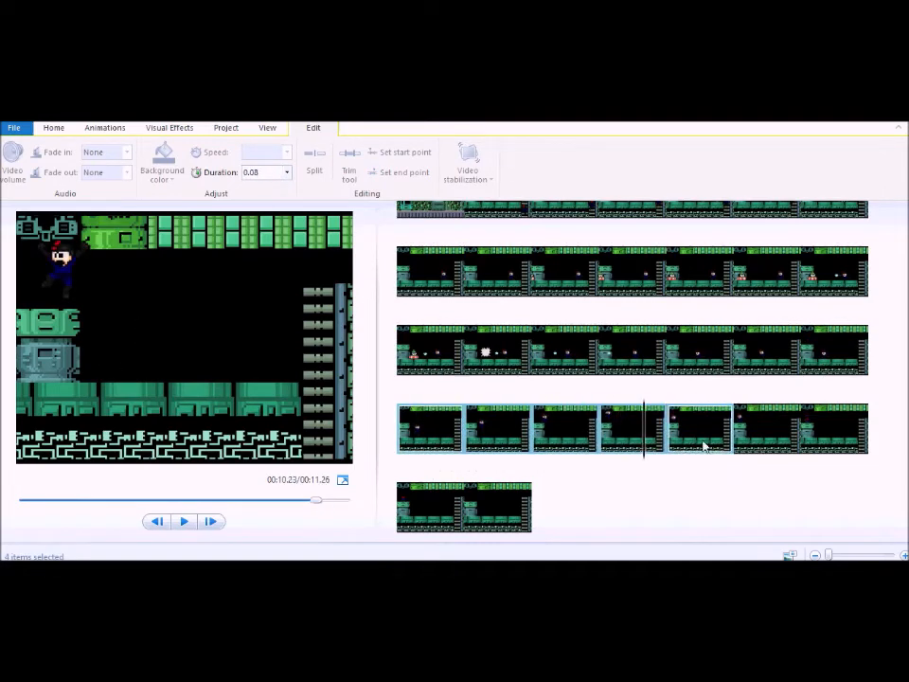
Step: Shorten the duration of frame 68, where the character lands on the ledge, and lengthen that of standing frame 69
click(689, 440)
click(267, 174)
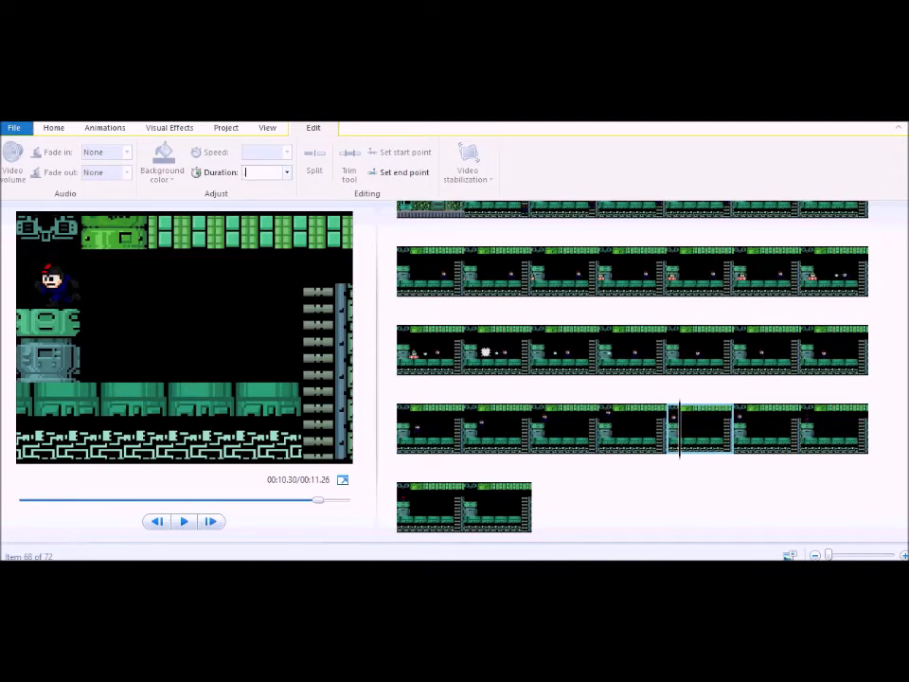
key(Return)
click(753, 445)
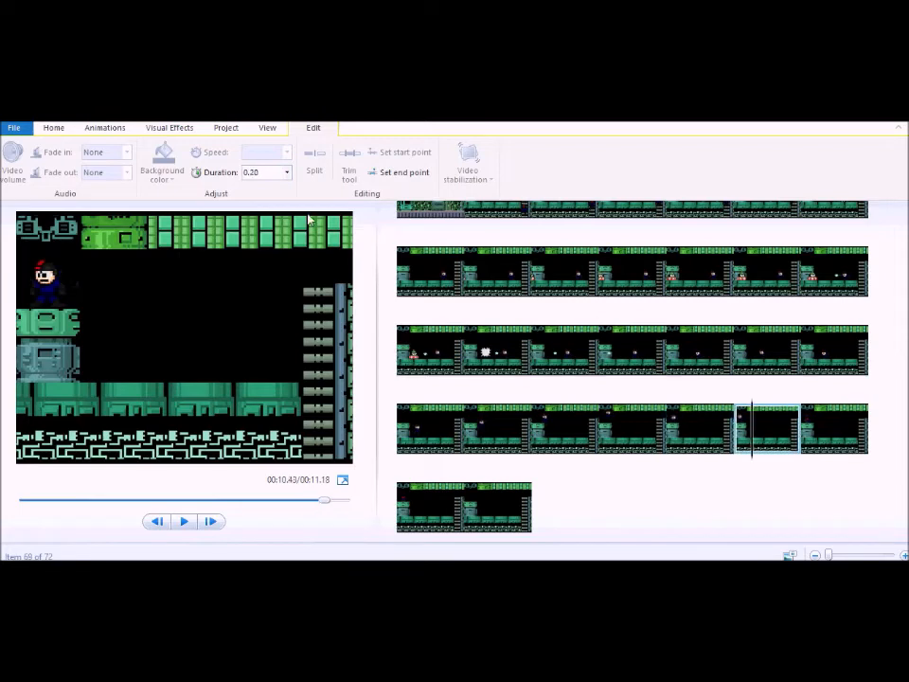
click(258, 173)
key(Return)
Step: Set the duration of frames 70 and 71, where the character teleports out, to 0.08 seconds each
click(818, 441)
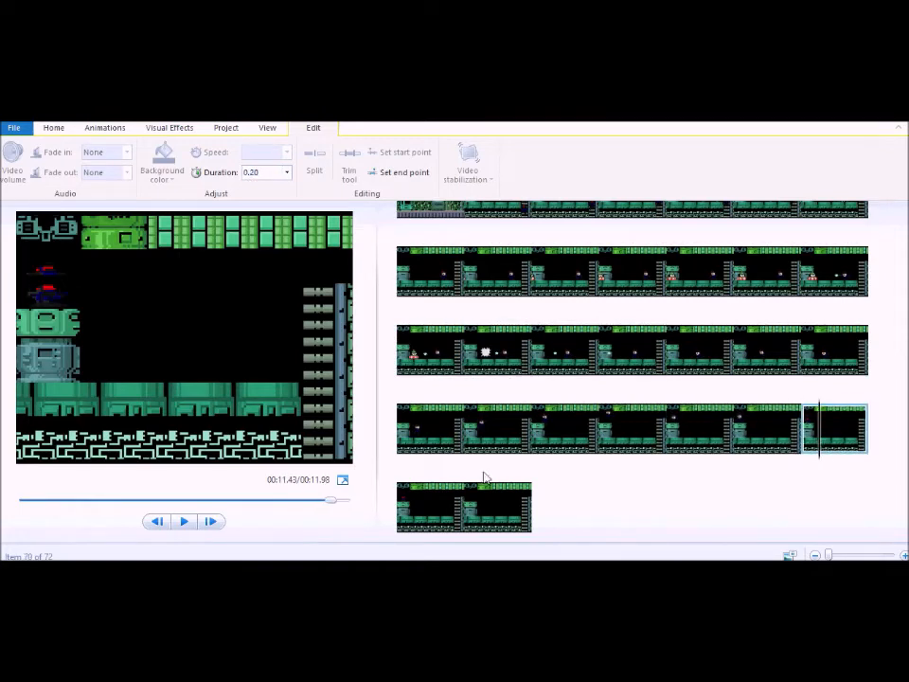
ctrl+click(415, 504)
click(268, 176)
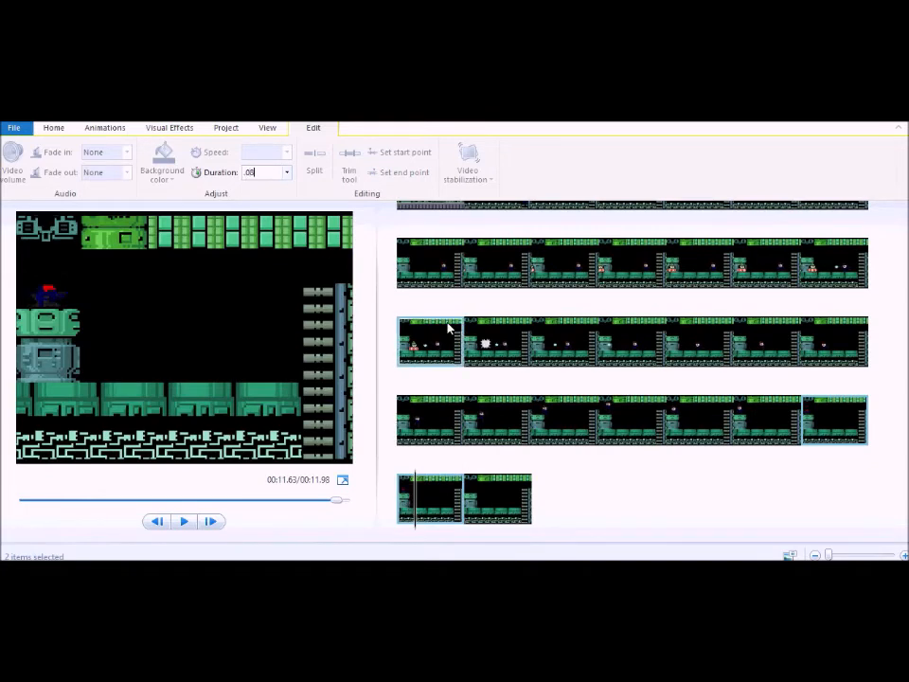
Step: Check the duration of teleport frame 2 in the first room and set frames 70 and 71 to 0.07 seconds each
scroll(407, 265, up, 15)
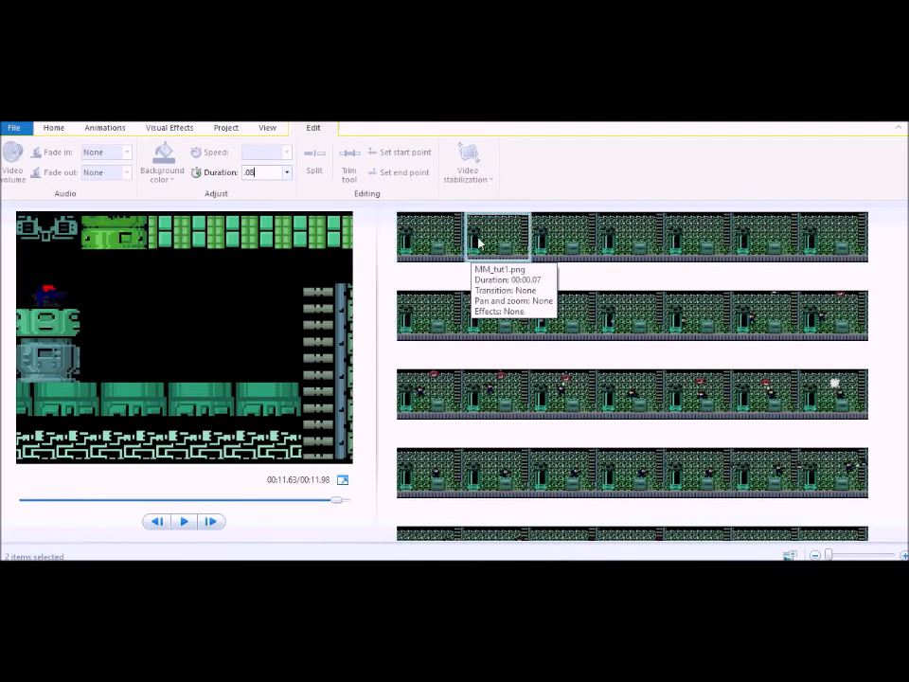
click(478, 245)
scroll(568, 371, down, 10)
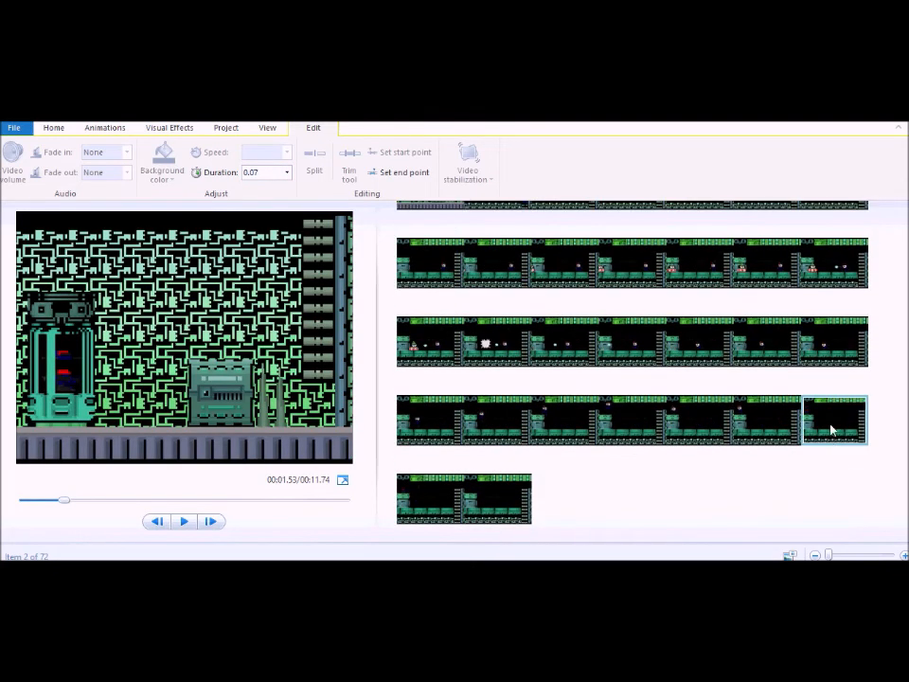
click(832, 431)
shift+click(435, 491)
click(270, 173)
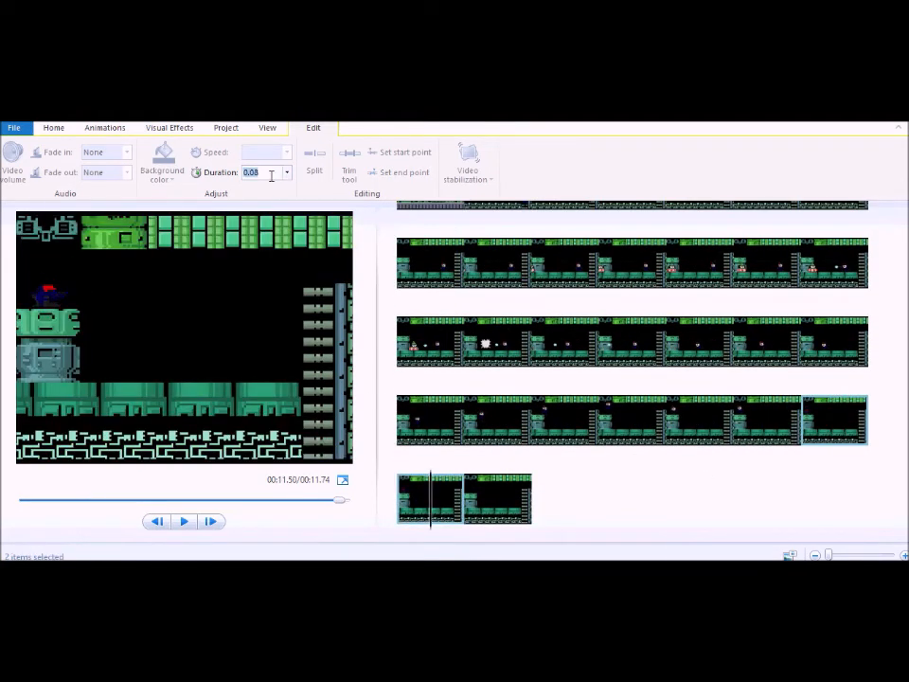
key(Return)
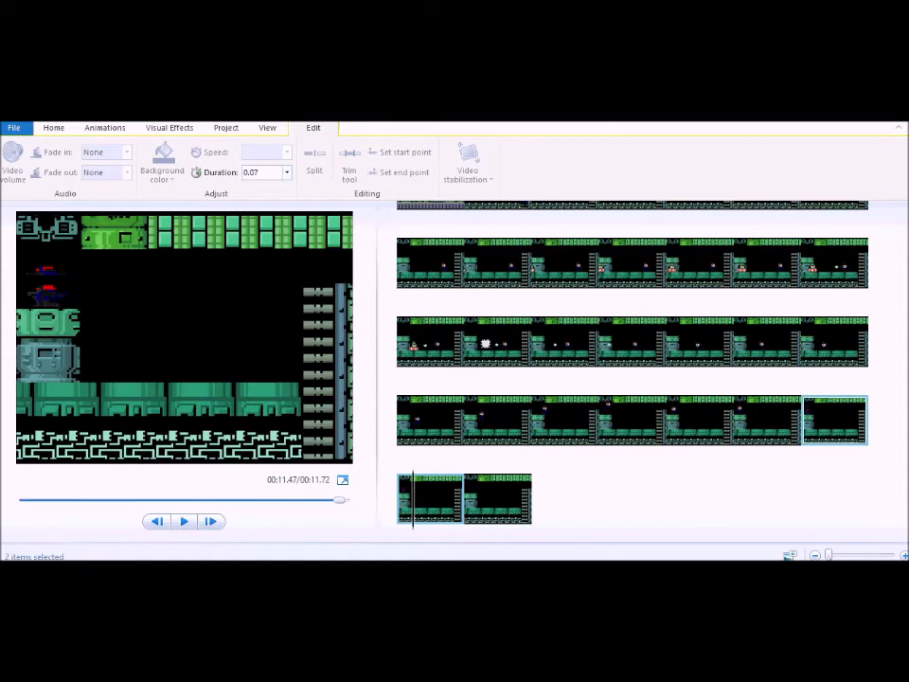
Step: Paste three more copies of the two teleport frames before the final empty-room frame
key(ctrl+v)
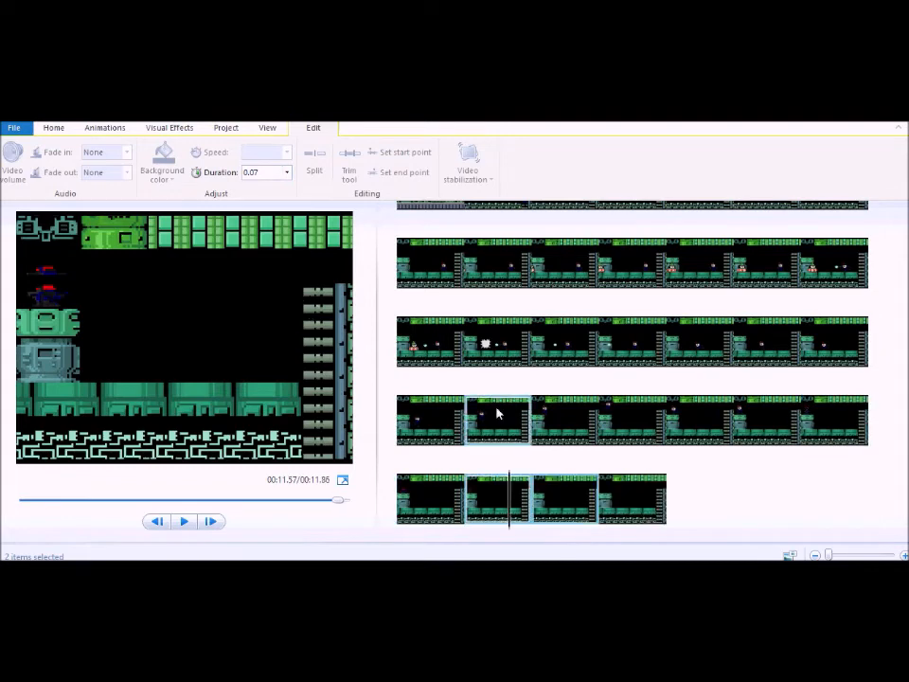
key(ctrl+v)
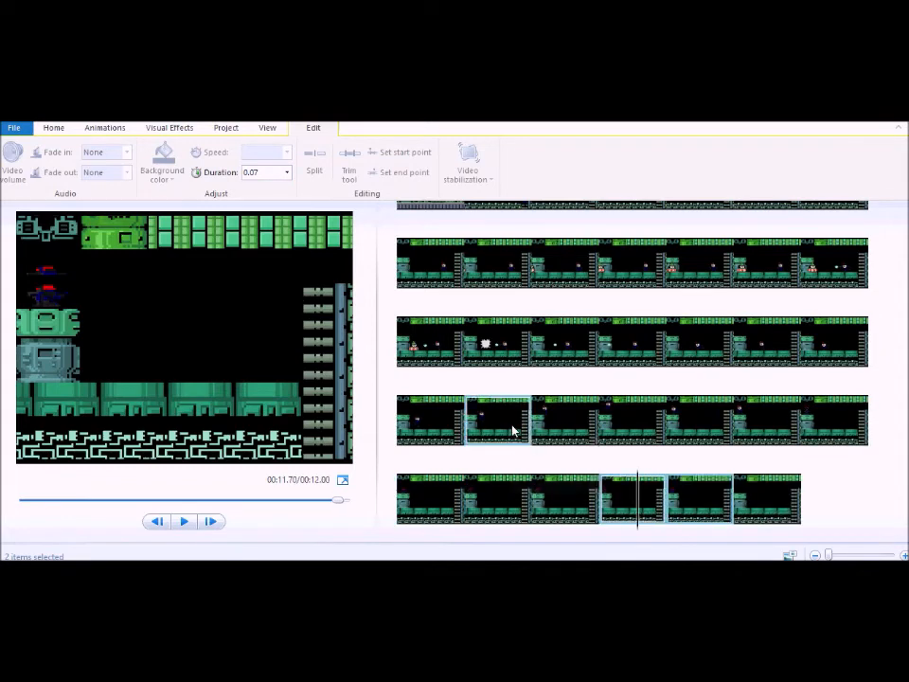
scroll(516, 431, up, 5)
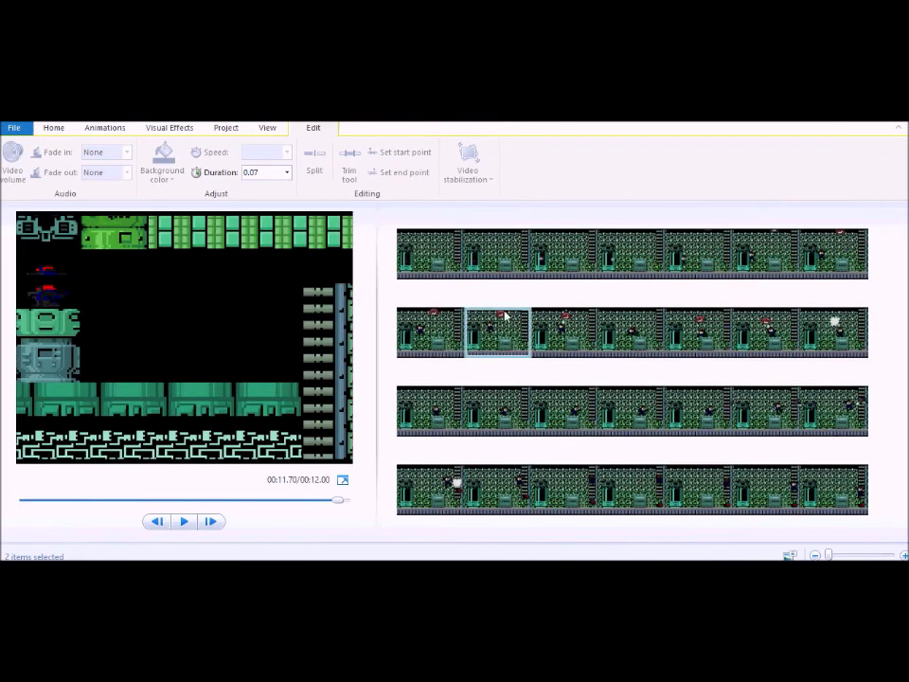
scroll(456, 265, up, 1)
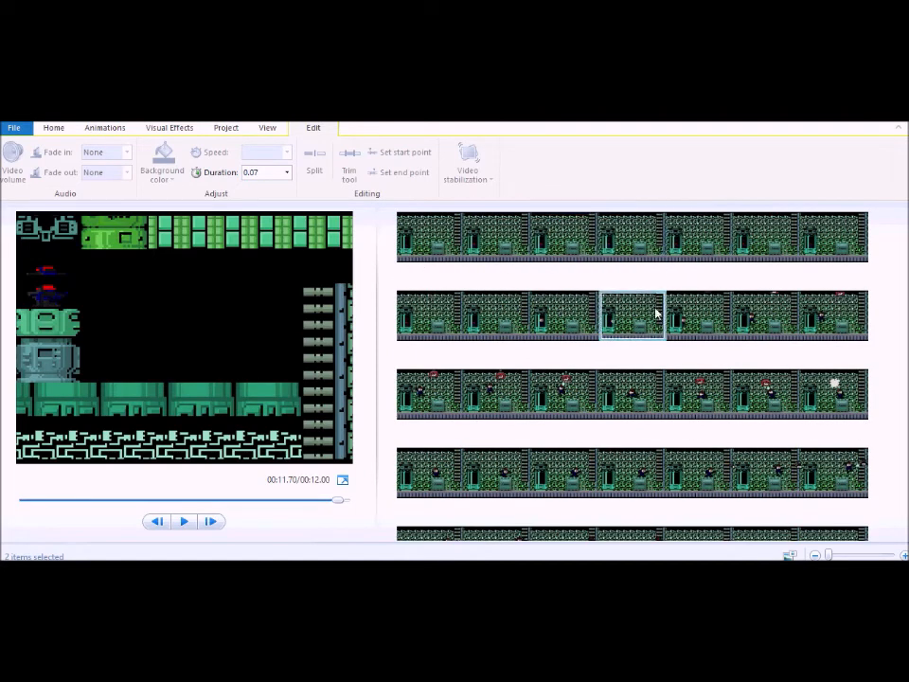
scroll(568, 360, up, 3)
scroll(573, 379, down, 1)
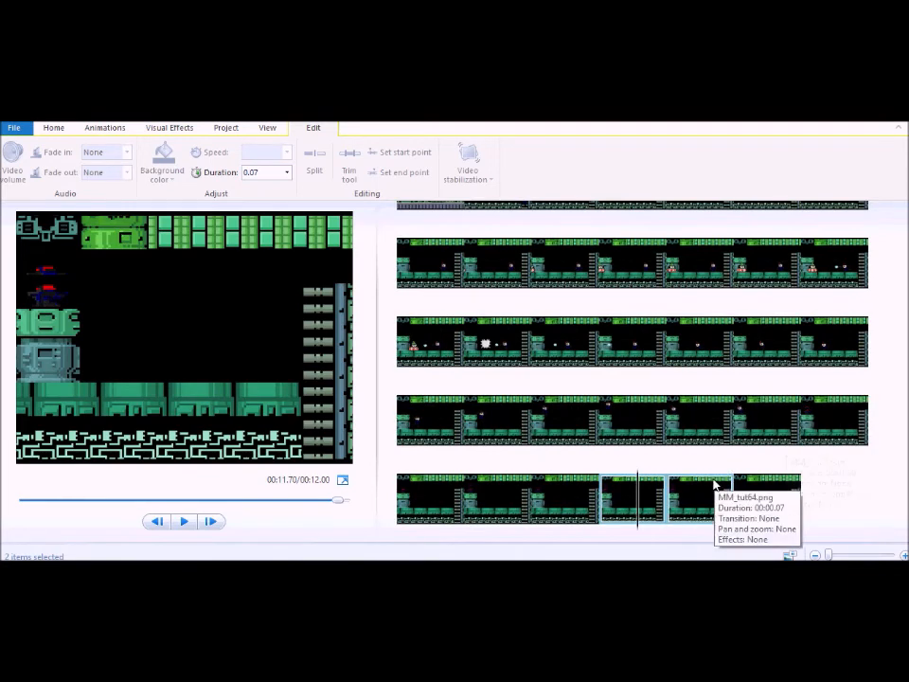
key(ctrl+v)
Step: Set the duration of the final empty-room frame to 1.50 seconds
scroll(832, 499, down, 1)
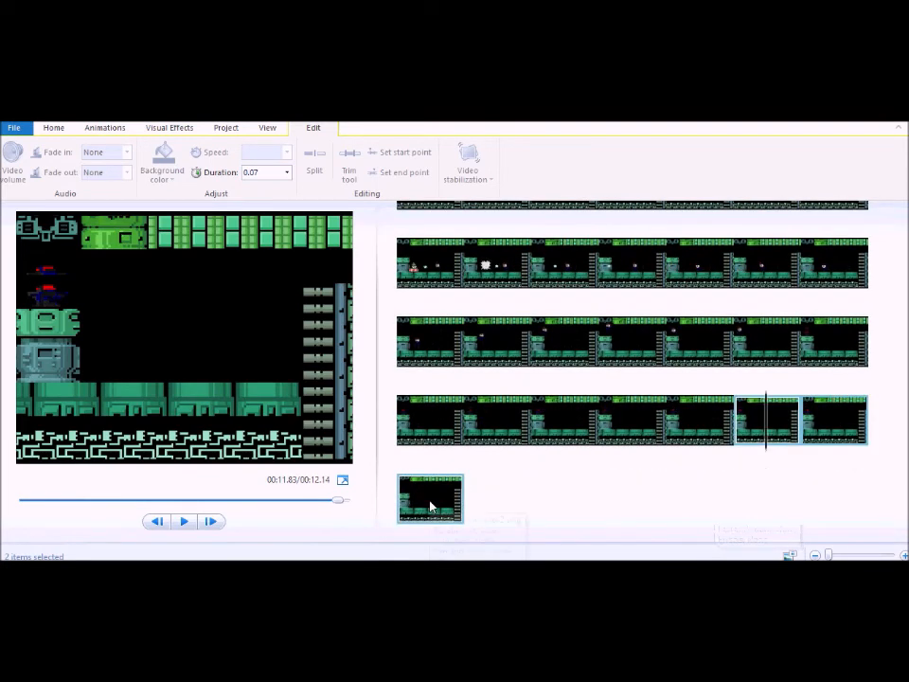
click(417, 500)
click(268, 171)
text(1.50)
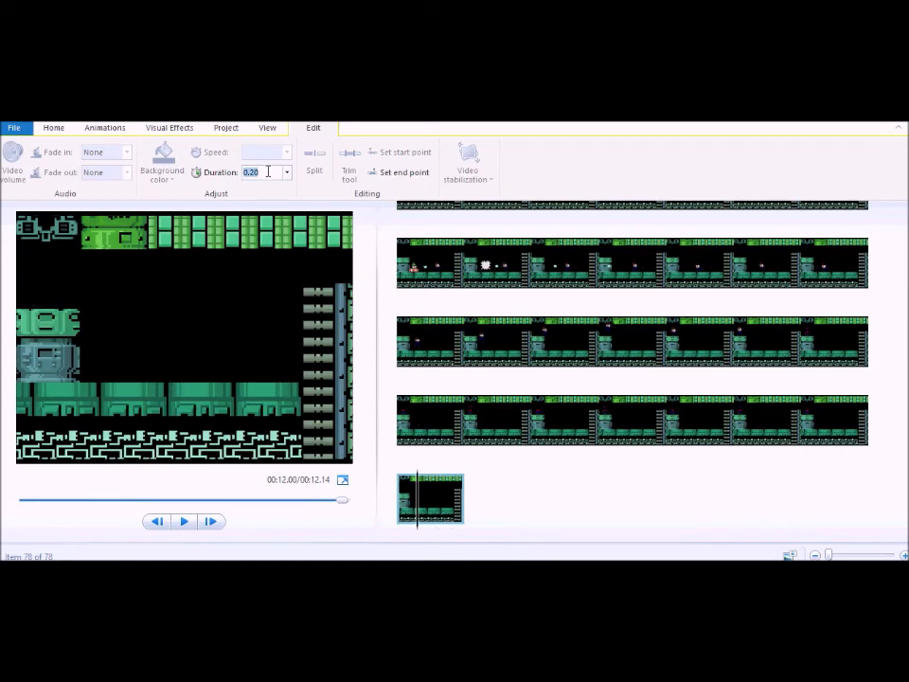
key(Return)
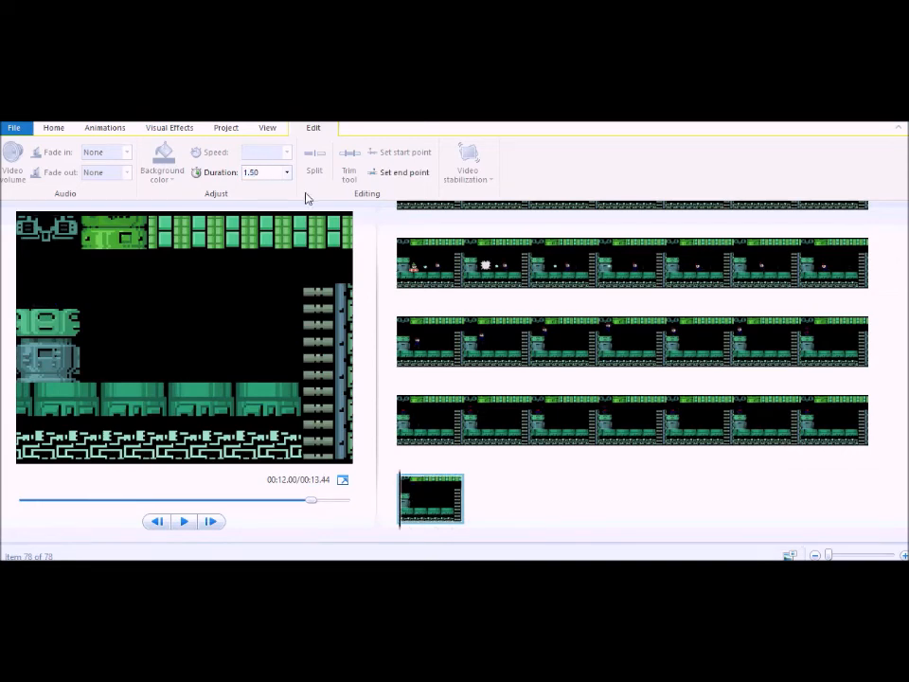
Step: Play the whole animation from the first frame to review its timing
scroll(497, 367, up, 5)
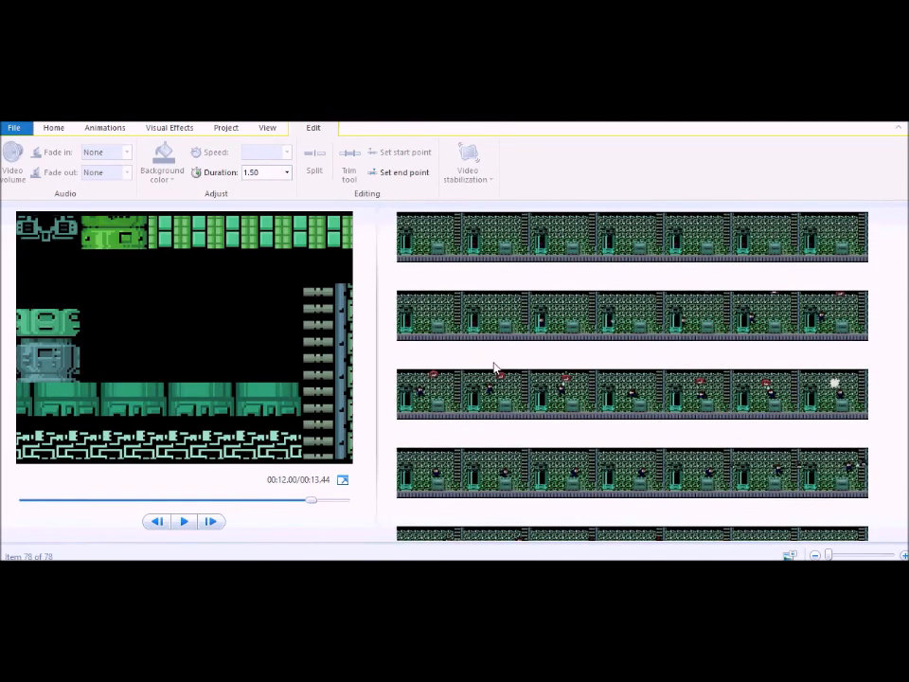
click(410, 245)
click(184, 522)
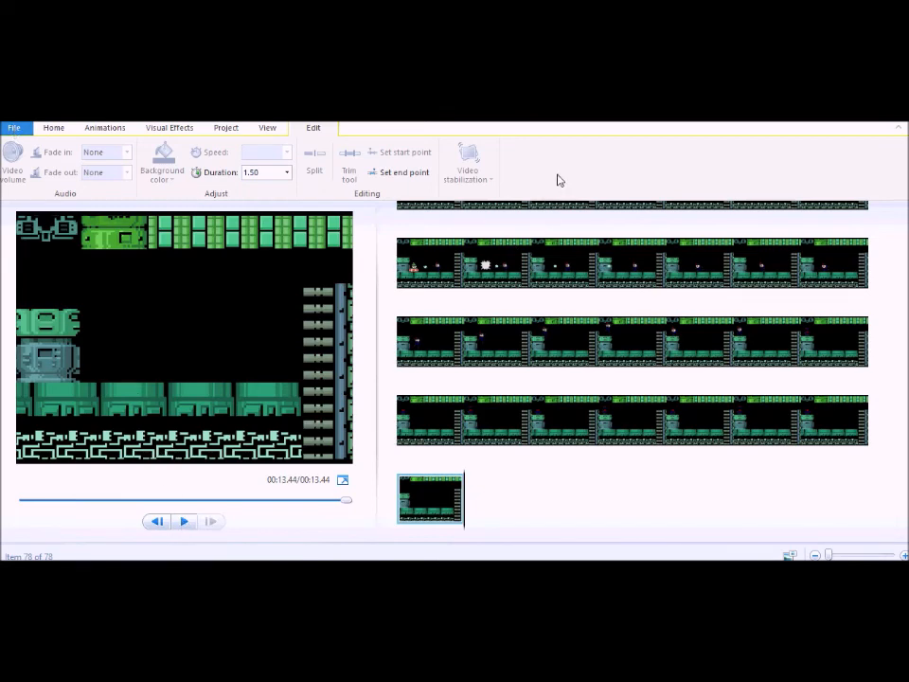
Step: Save the project in the Documents folder as a Movie Maker project named alt-Suit_video
key(alt+f)
key(Escape)
key(ctrl+s)
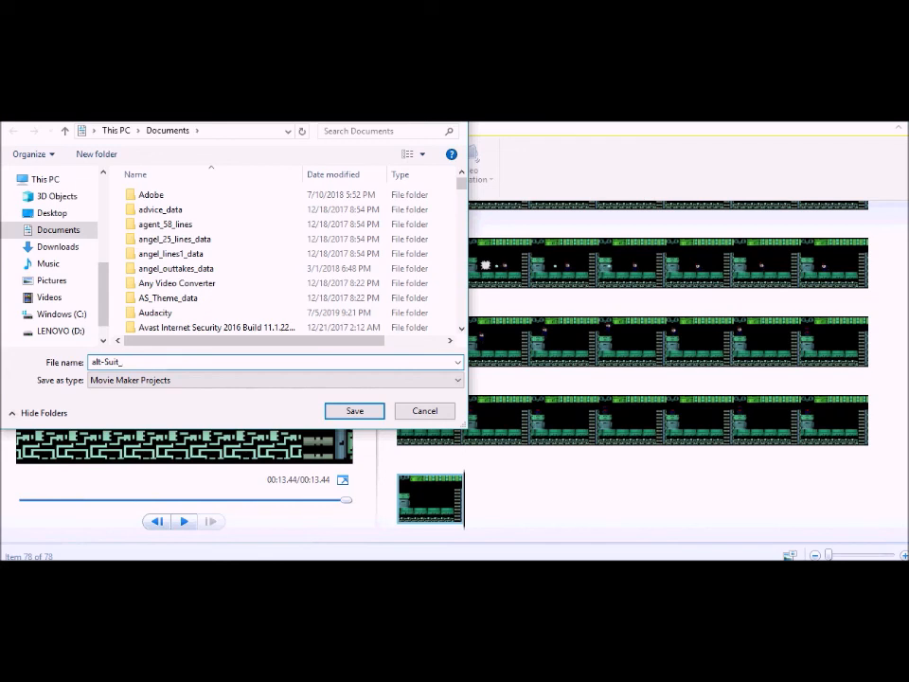
text(video)
key(Return)
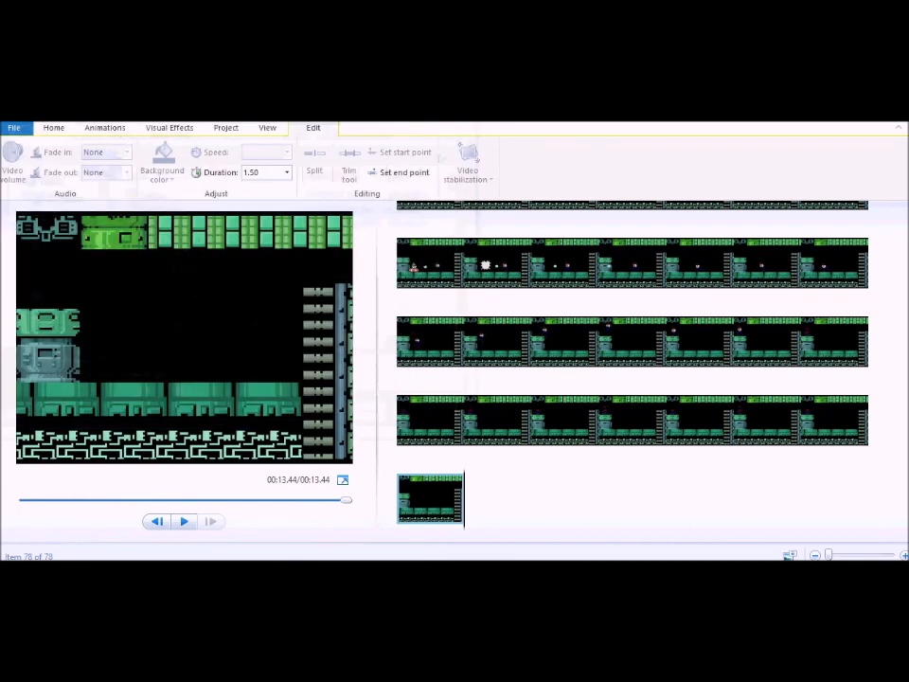